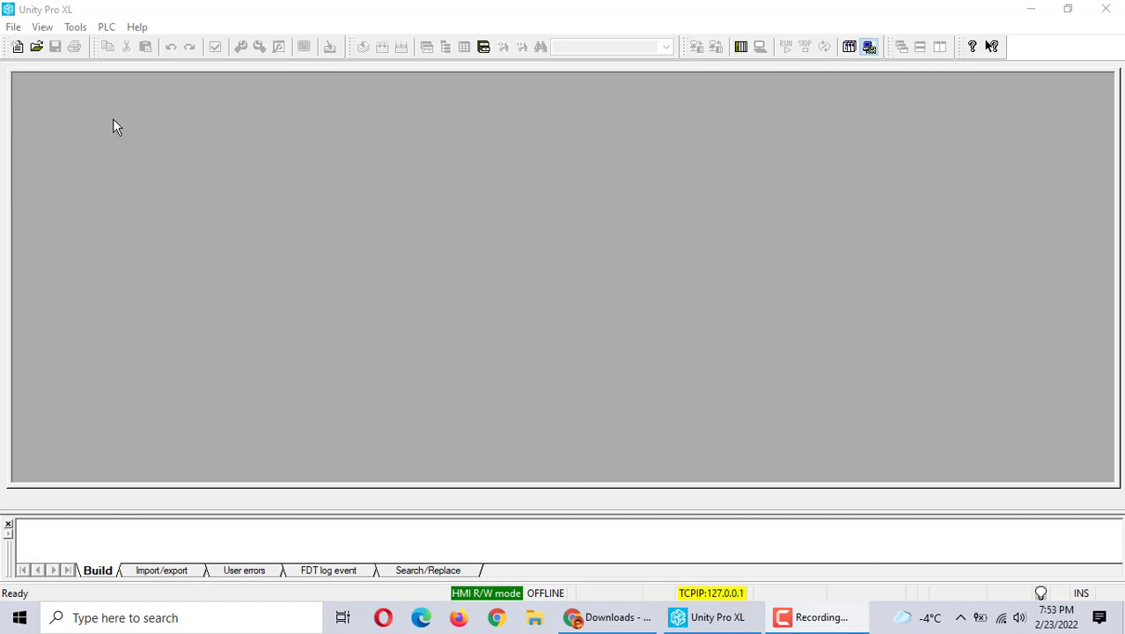
# Create a new project for the Quantum 140 CPU 434 12A/U controller with the 10-slot rack 140 XBP 010 00.
pyautogui.click(18, 47)
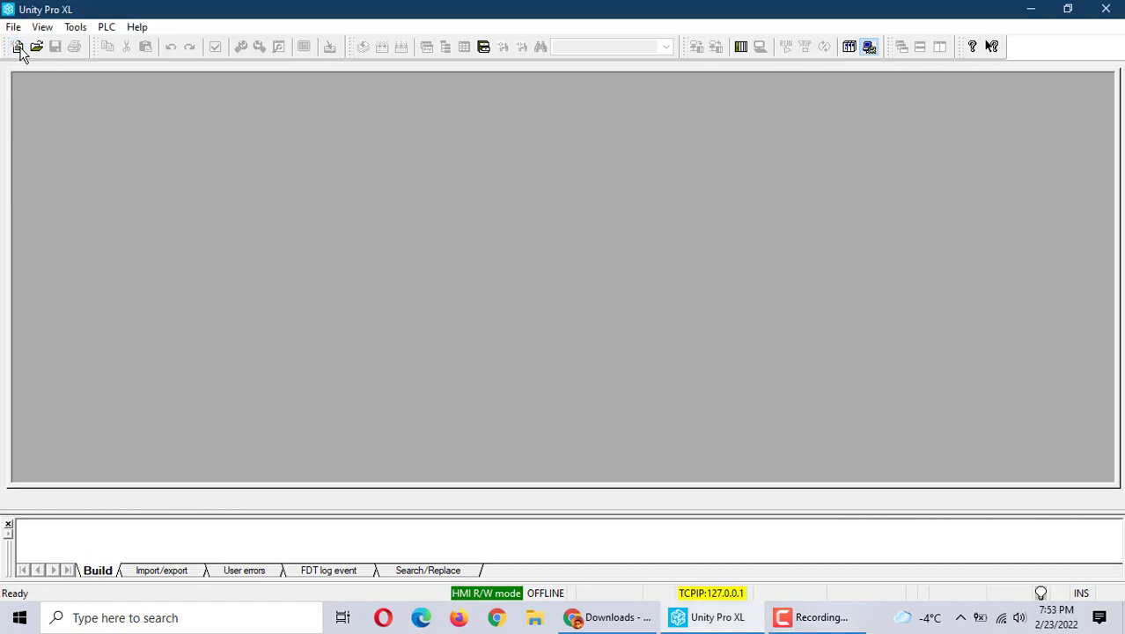
pyautogui.click(19, 46)
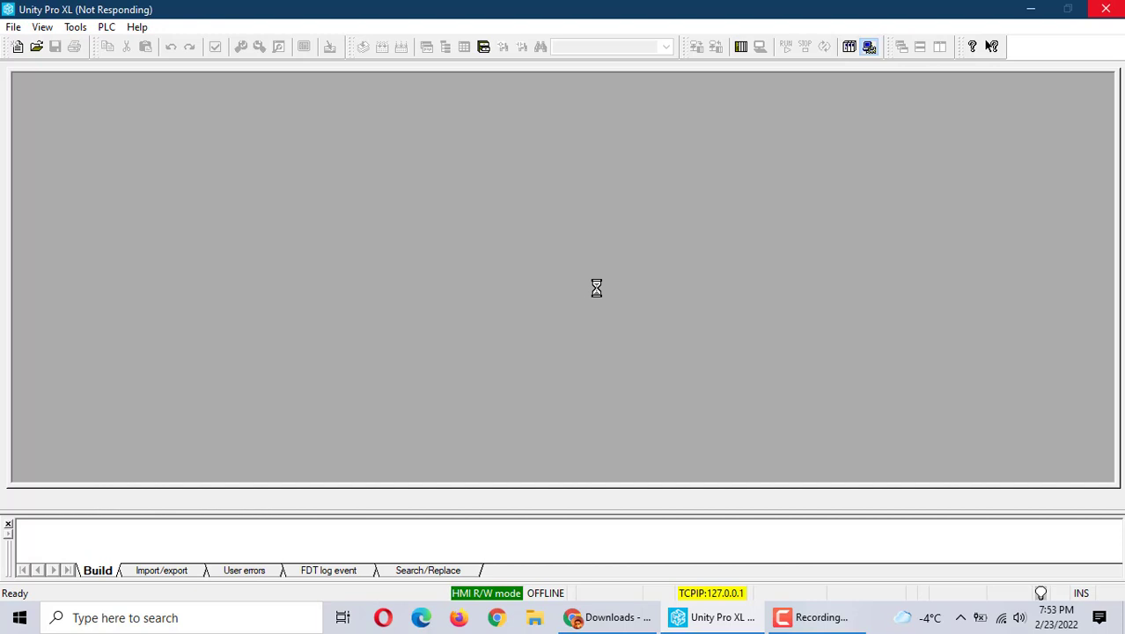
pyautogui.click(722, 627)
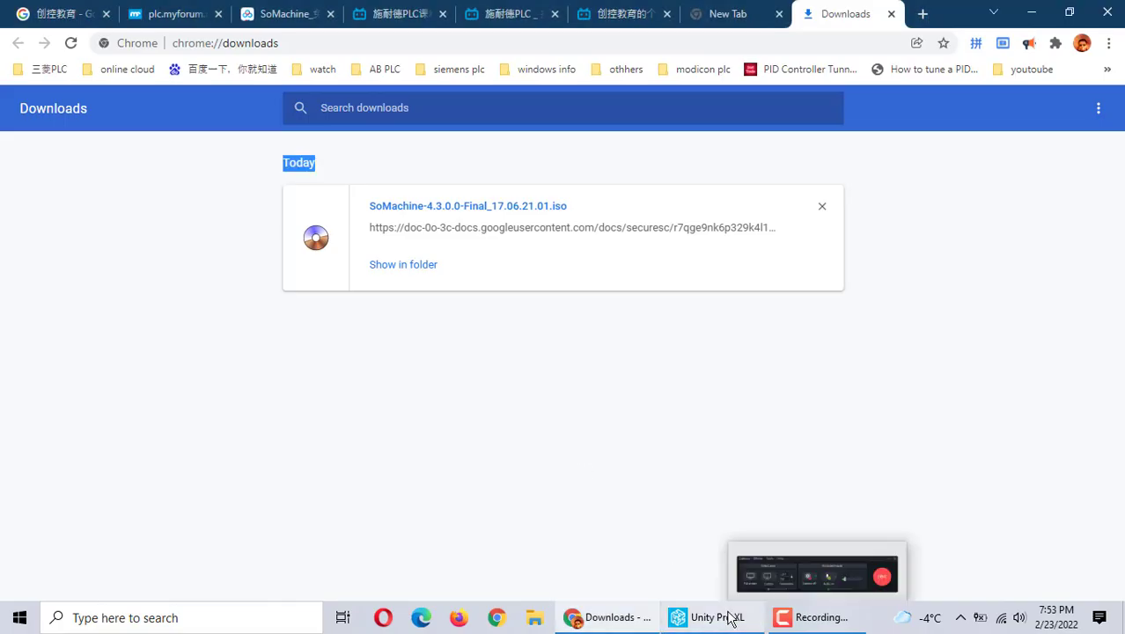
pyautogui.click(725, 616)
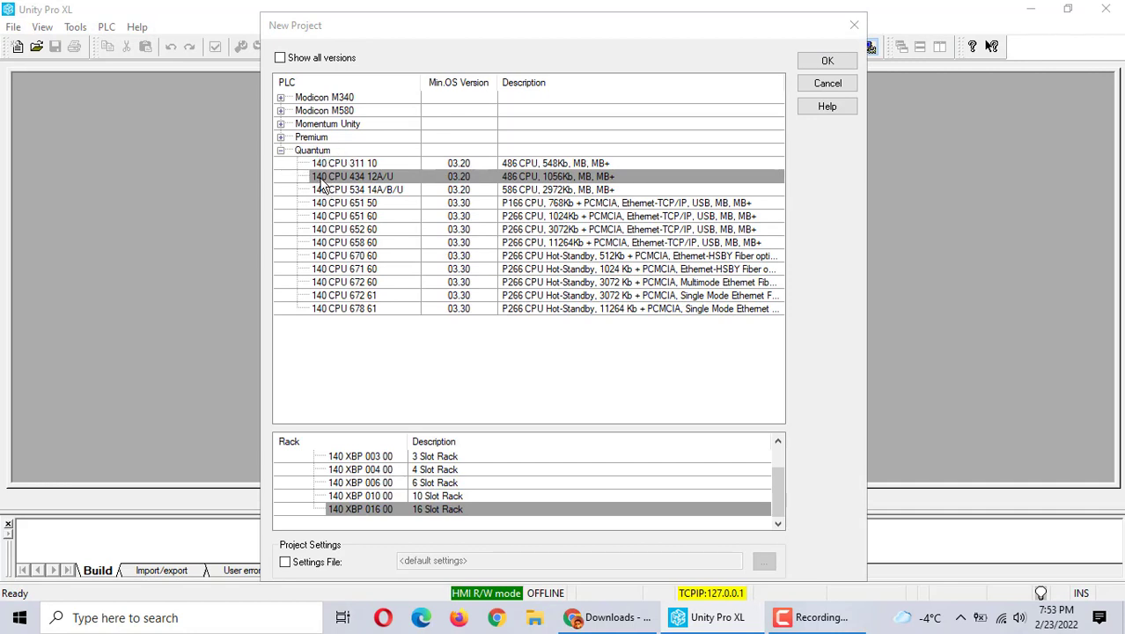
pyautogui.click(815, 68)
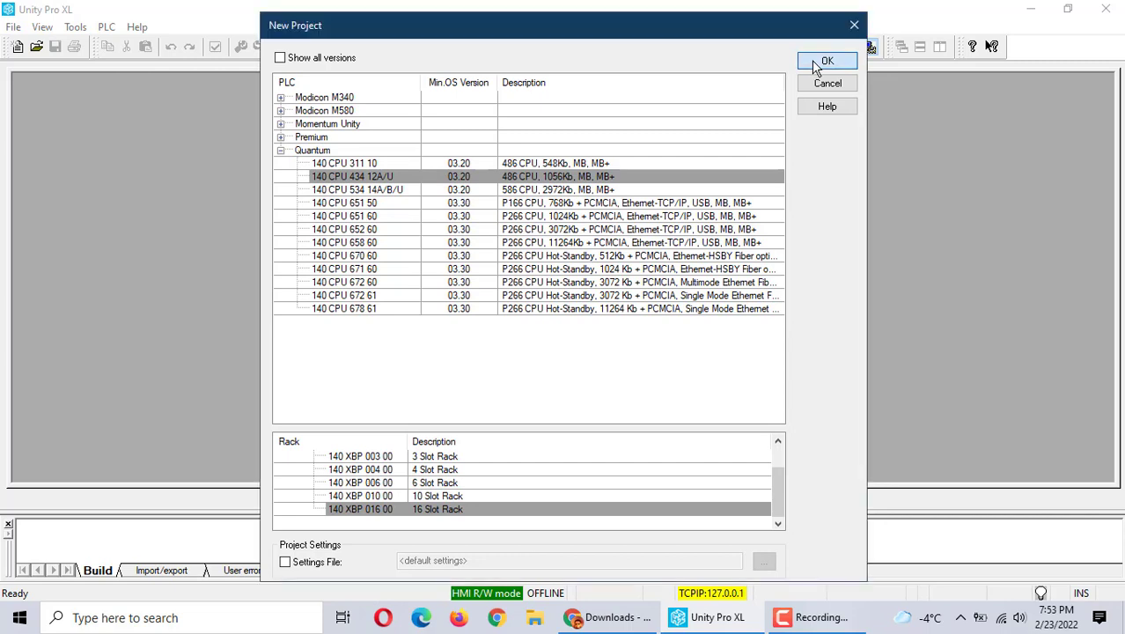
pyautogui.click(427, 498)
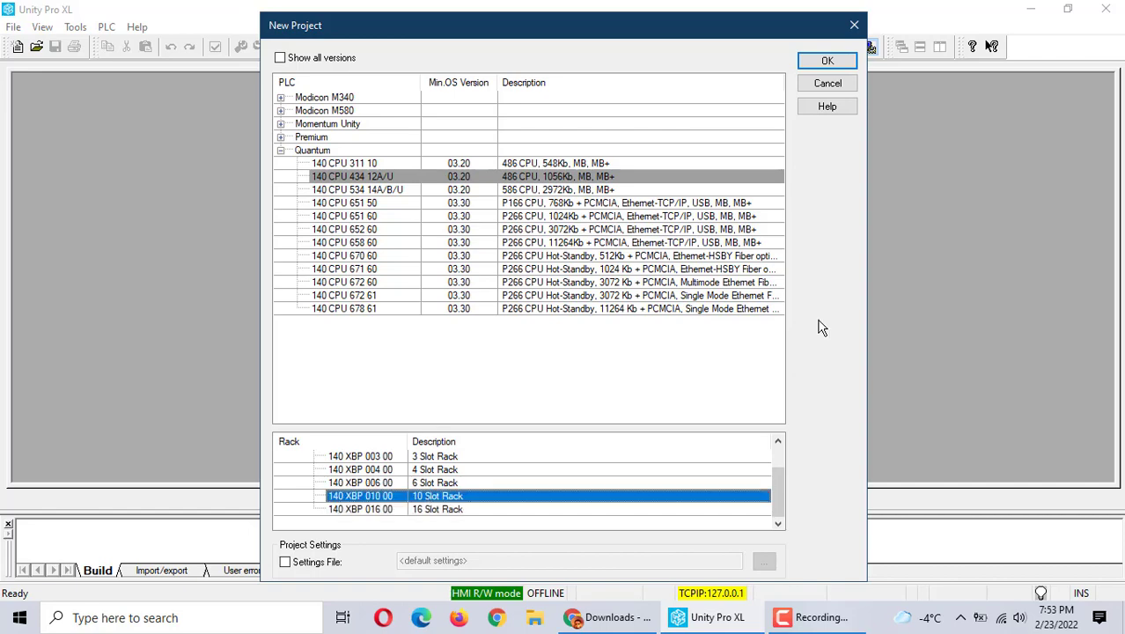
pyautogui.click(826, 63)
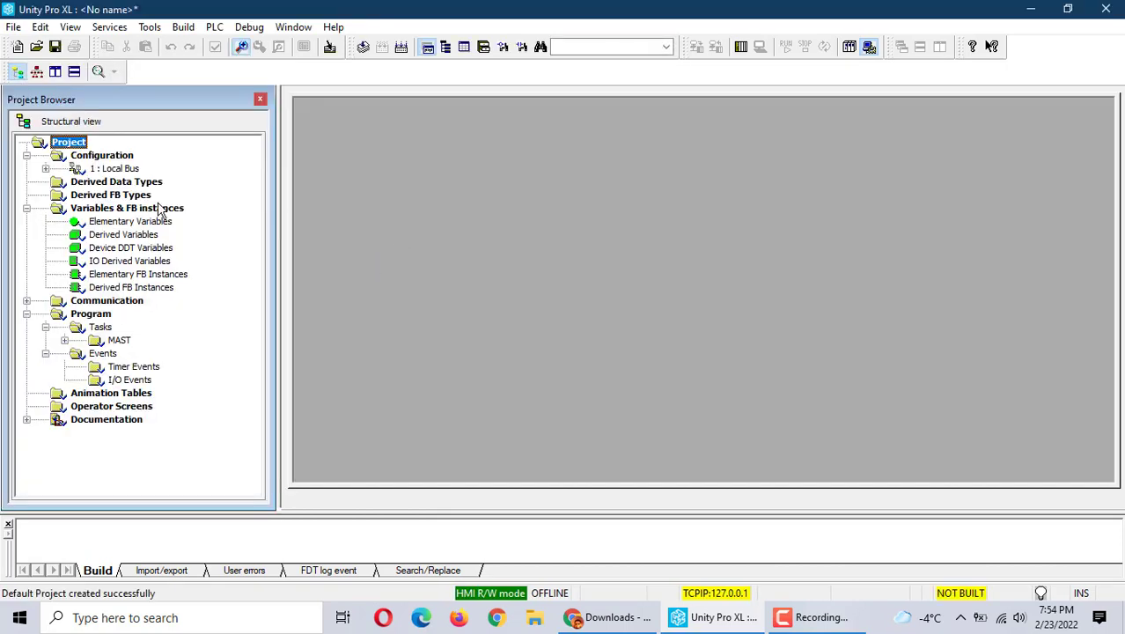
# Open the Local Bus configuration and add the 140 CPS 224 00 DC redundant 24V power supply in slot 1.
pyautogui.doubleClick(109, 171)
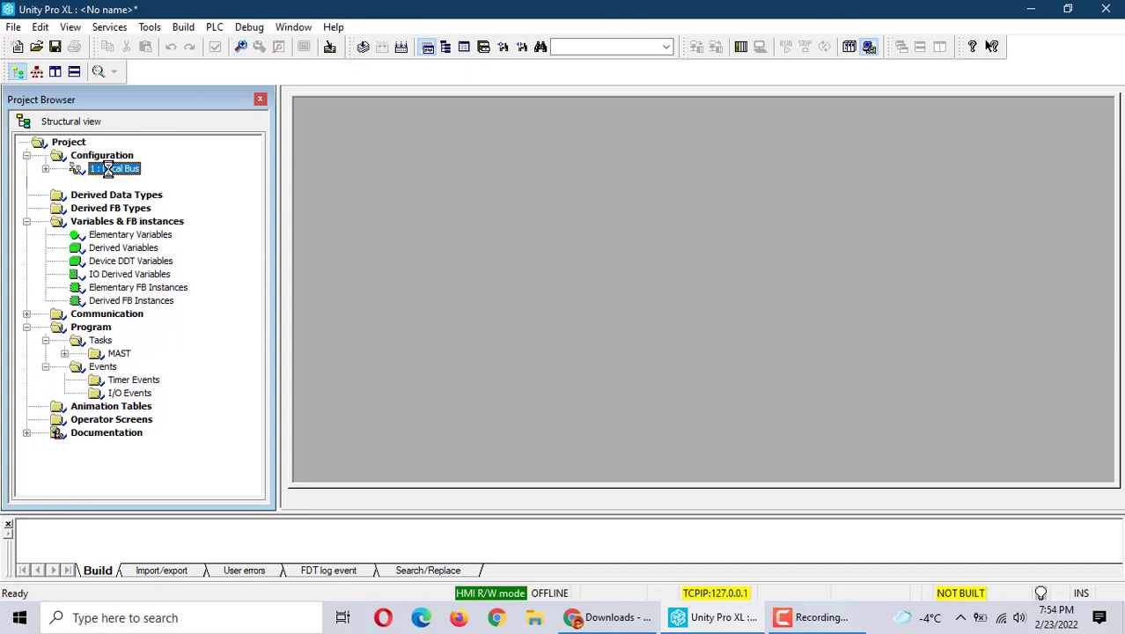
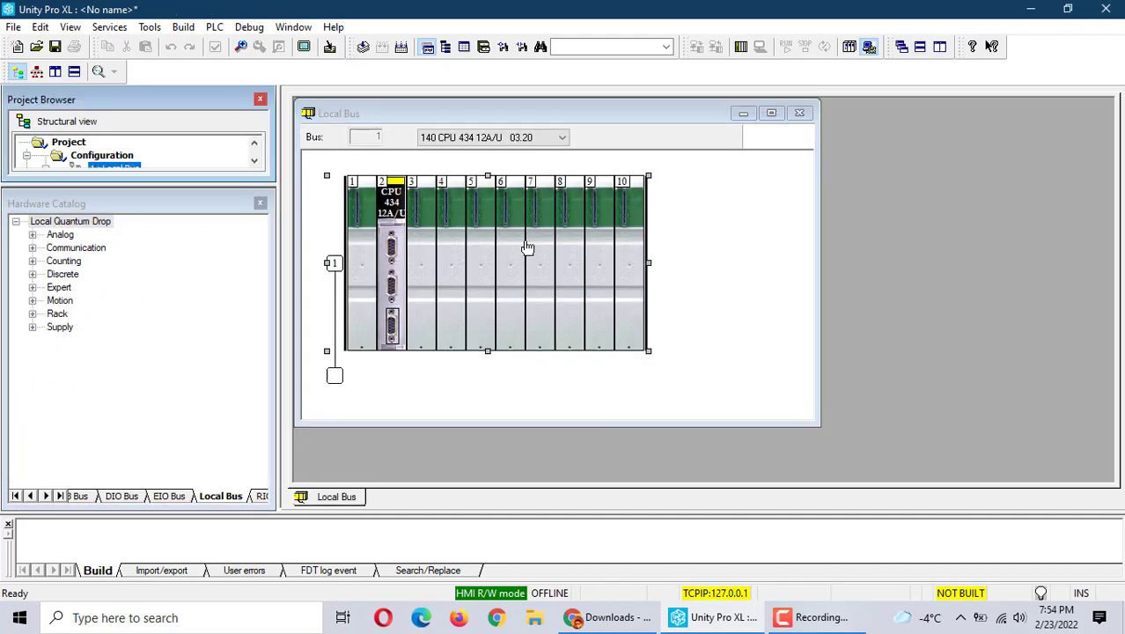
pyautogui.doubleClick(359, 270)
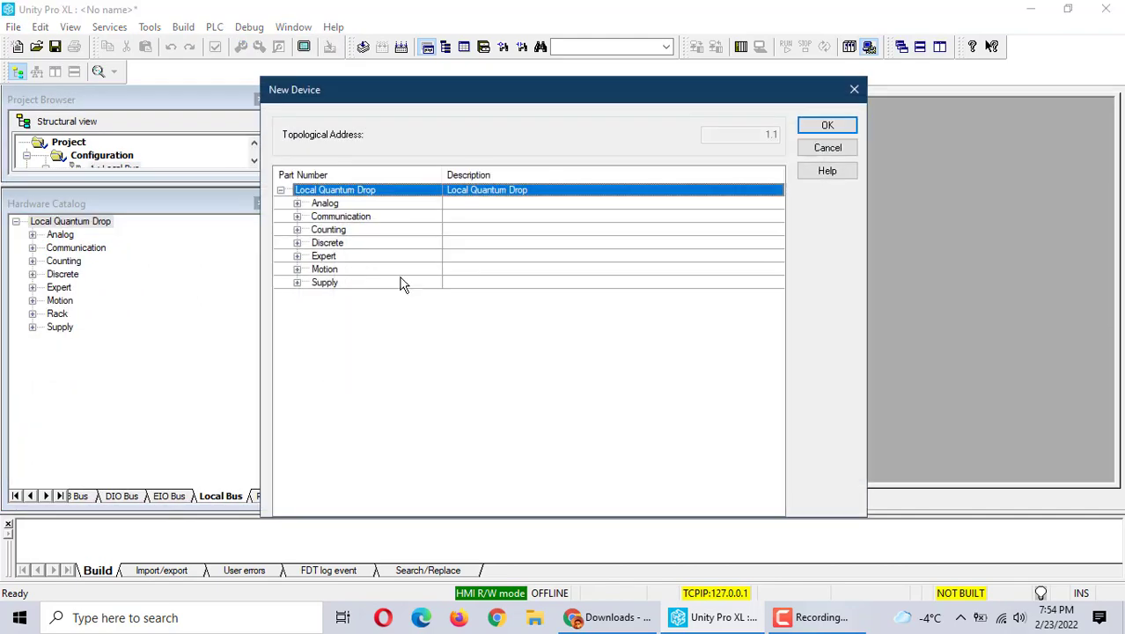
pyautogui.click(300, 285)
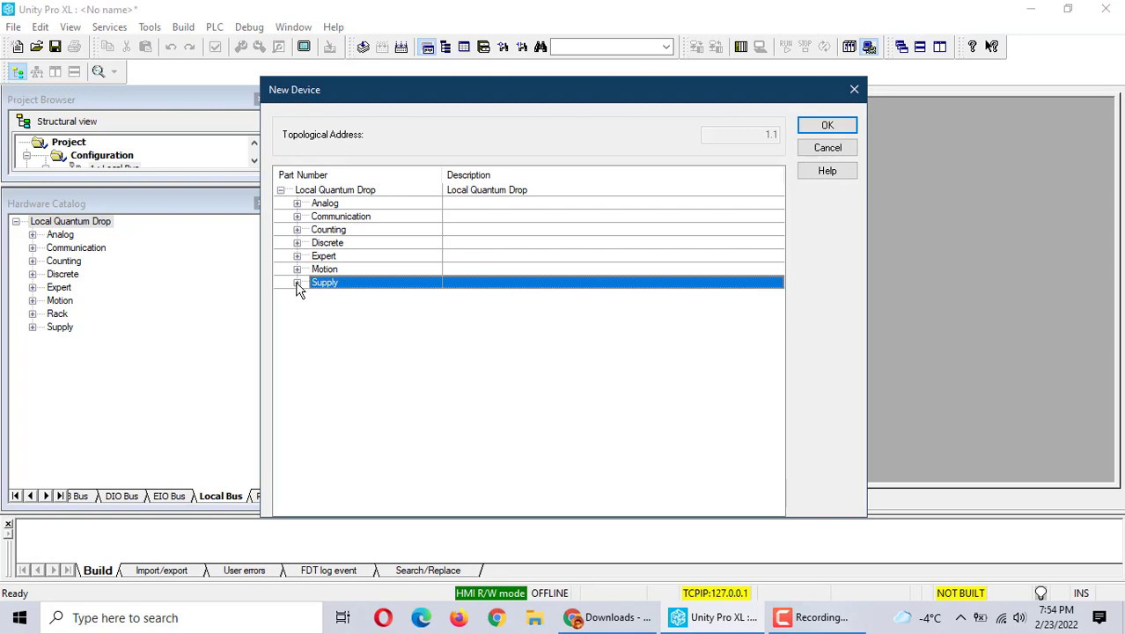
pyautogui.click(297, 283)
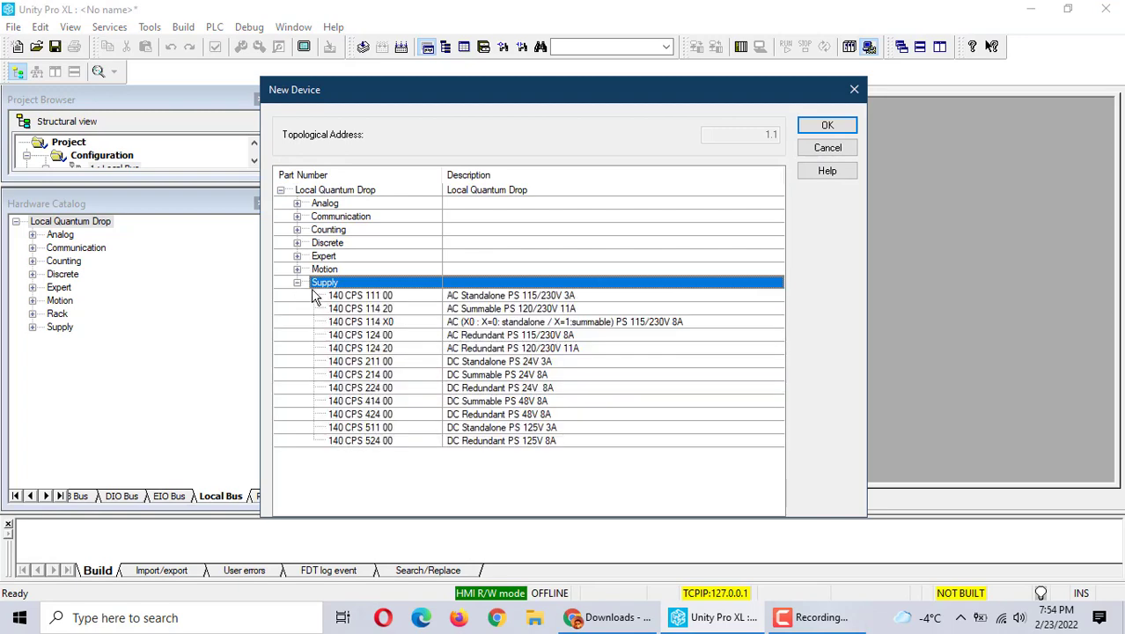
pyautogui.click(381, 388)
pyautogui.click(849, 126)
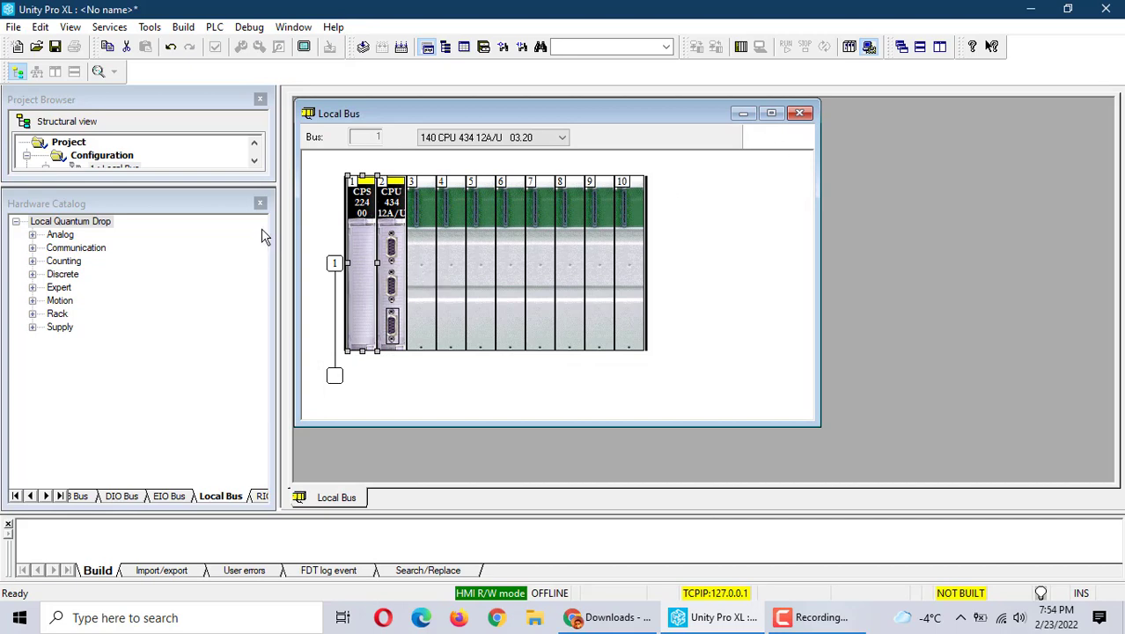
# Close the hardware catalog and add a new Ethernet network under the project's Communication networks, keeping the proposed name.
pyautogui.click(260, 204)
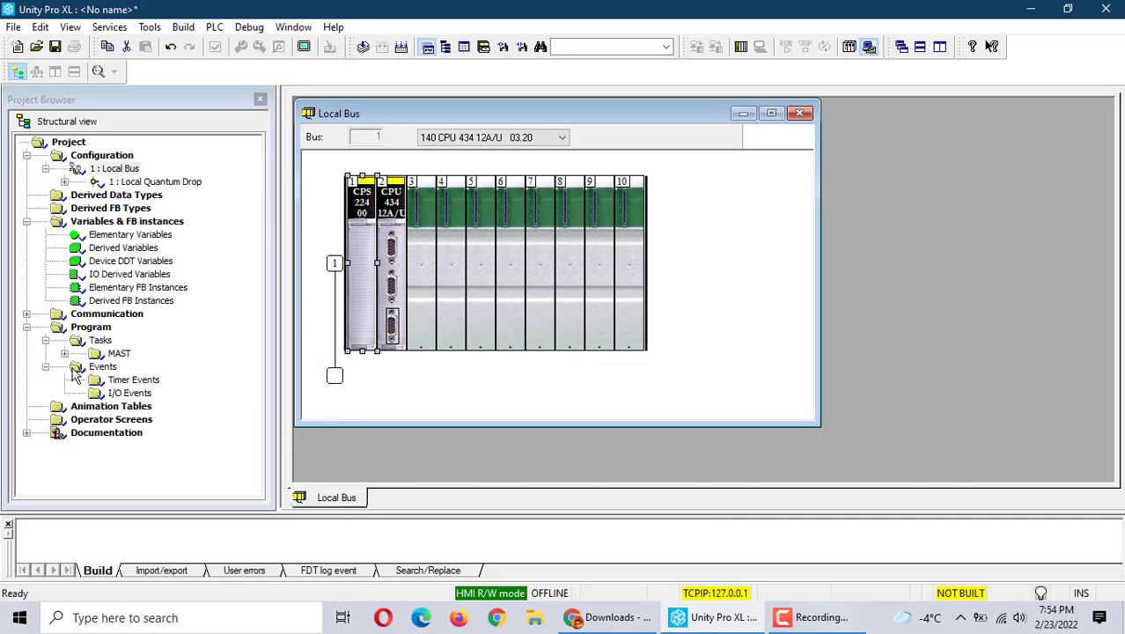
pyautogui.click(25, 314)
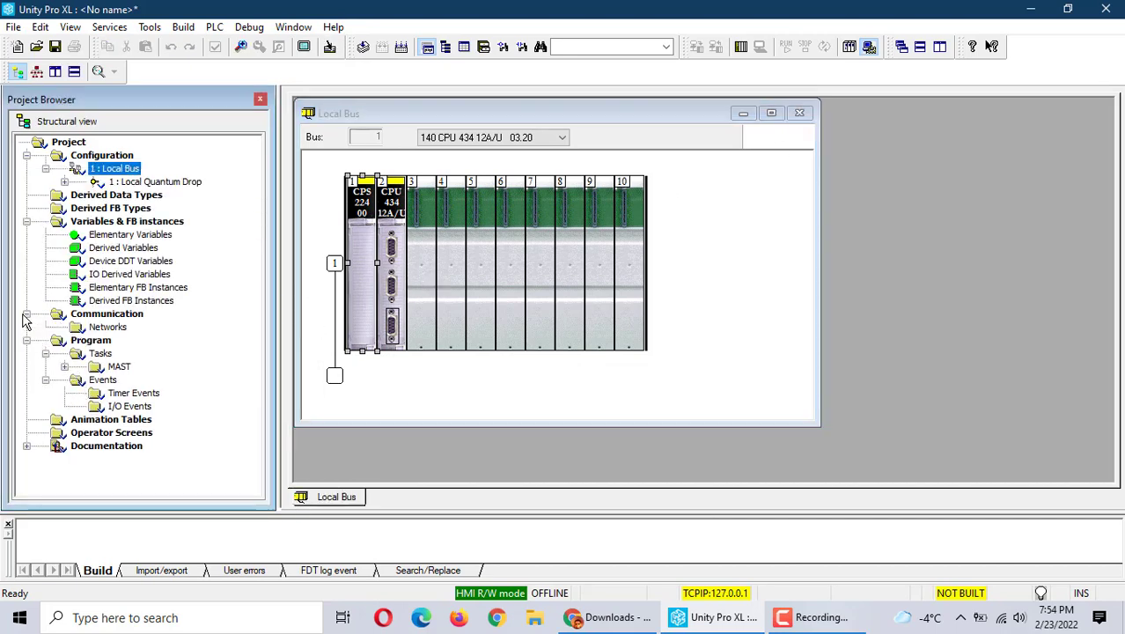
pyautogui.rightClick(106, 328)
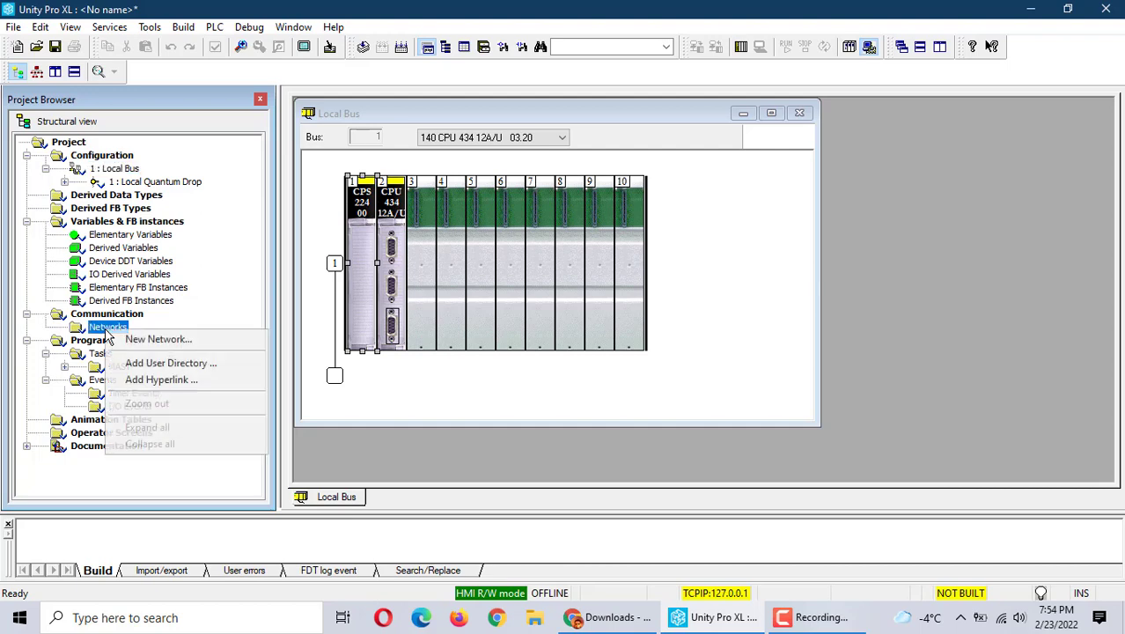
pyautogui.click(166, 339)
pyautogui.click(620, 284)
pyautogui.click(476, 308)
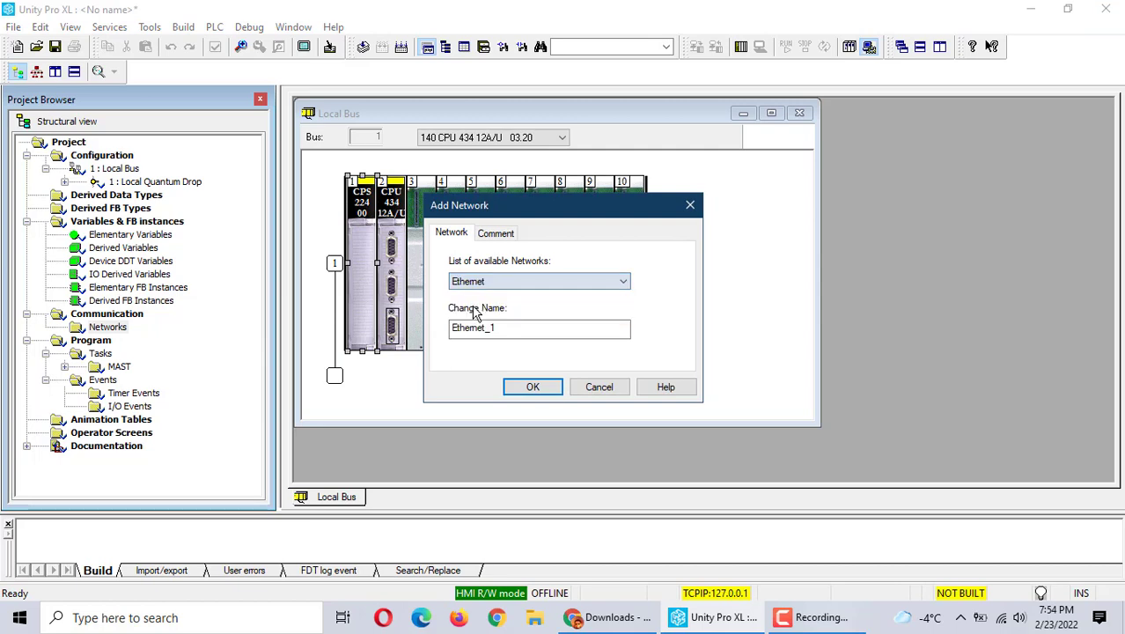
pyautogui.click(533, 387)
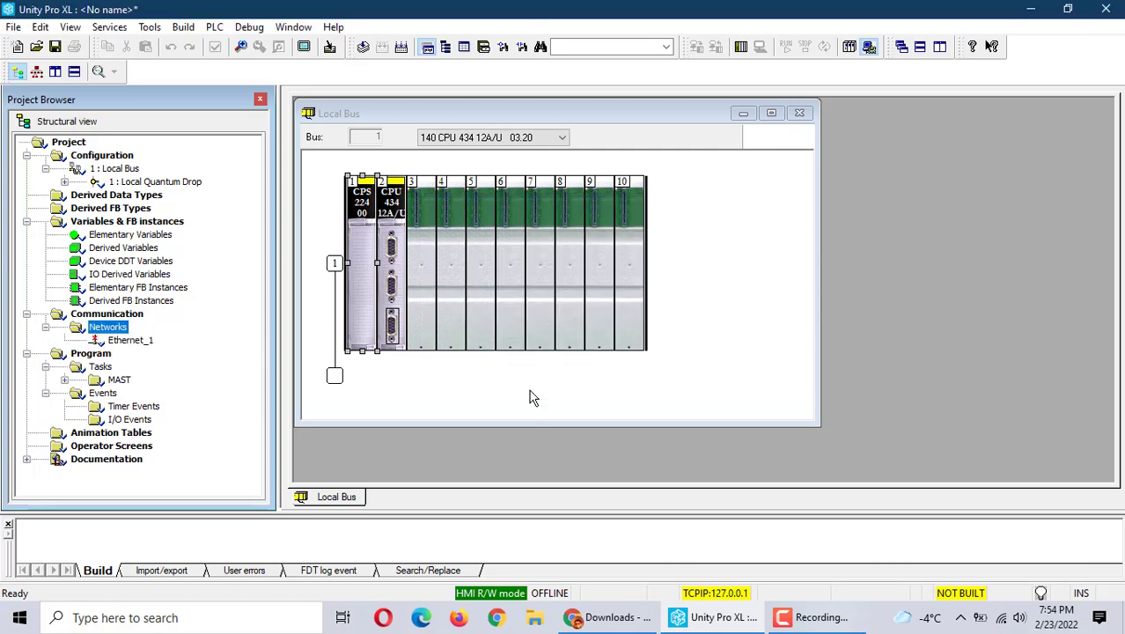
# Add the 140 NOE 771 11 Ethernet TCP IP configurable web server module in slot 3 of the local rack.
pyautogui.doubleClick(419, 309)
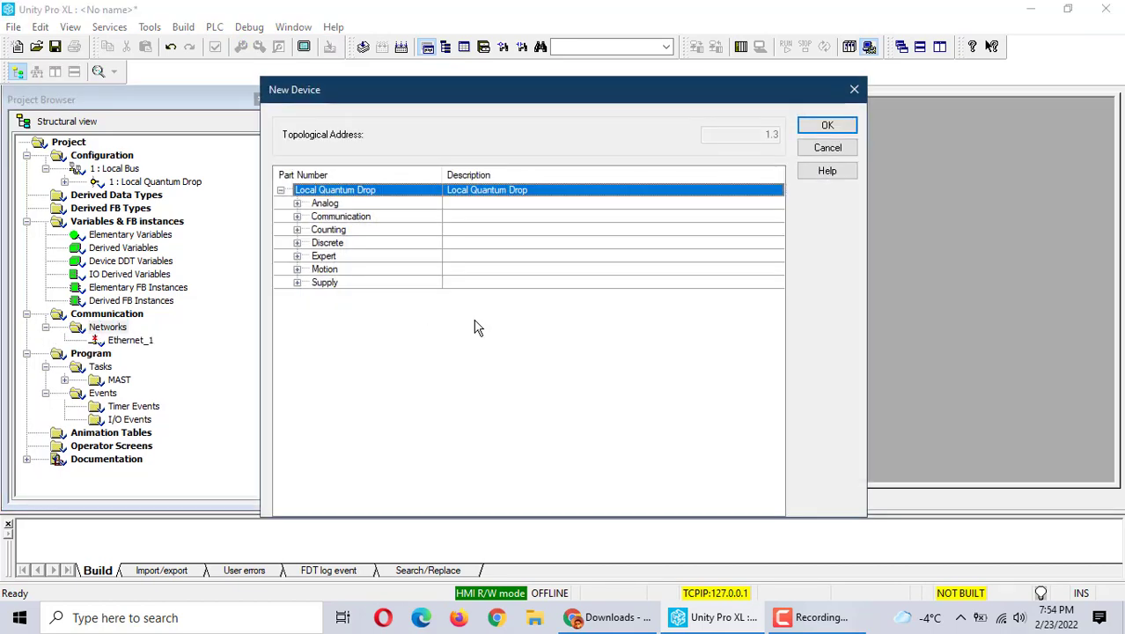
pyautogui.click(297, 220)
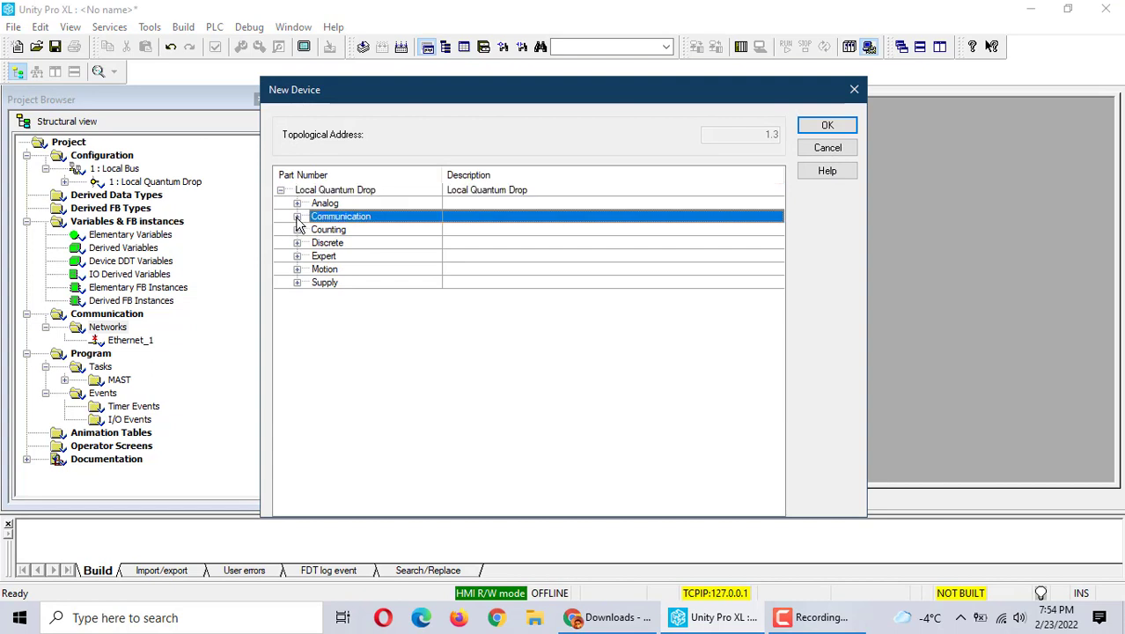
pyautogui.click(297, 216)
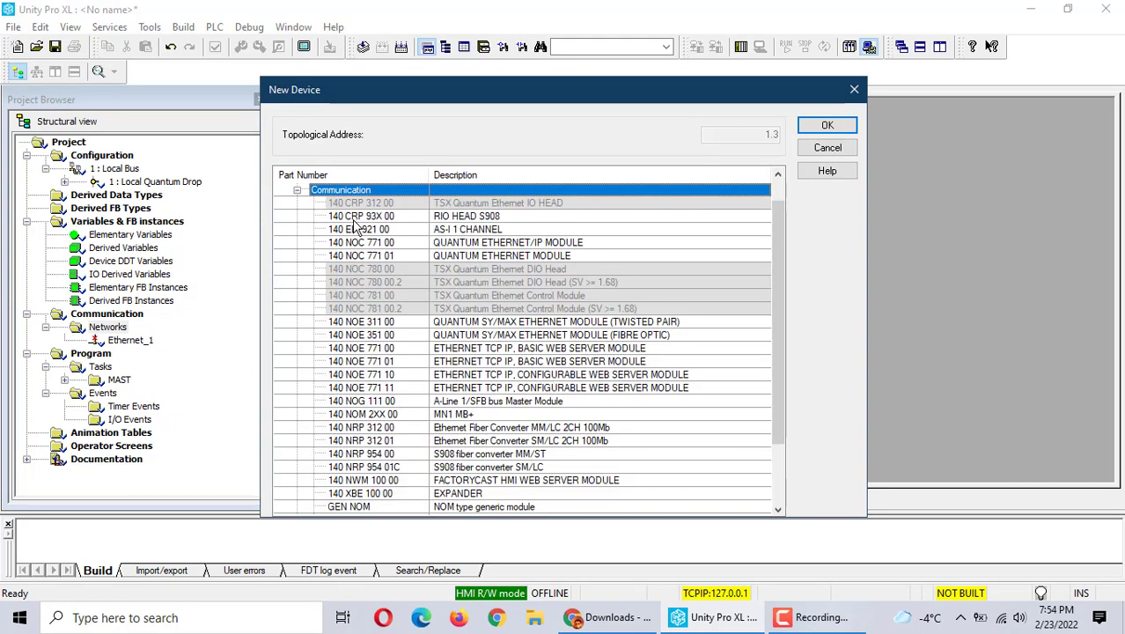
pyautogui.click(365, 389)
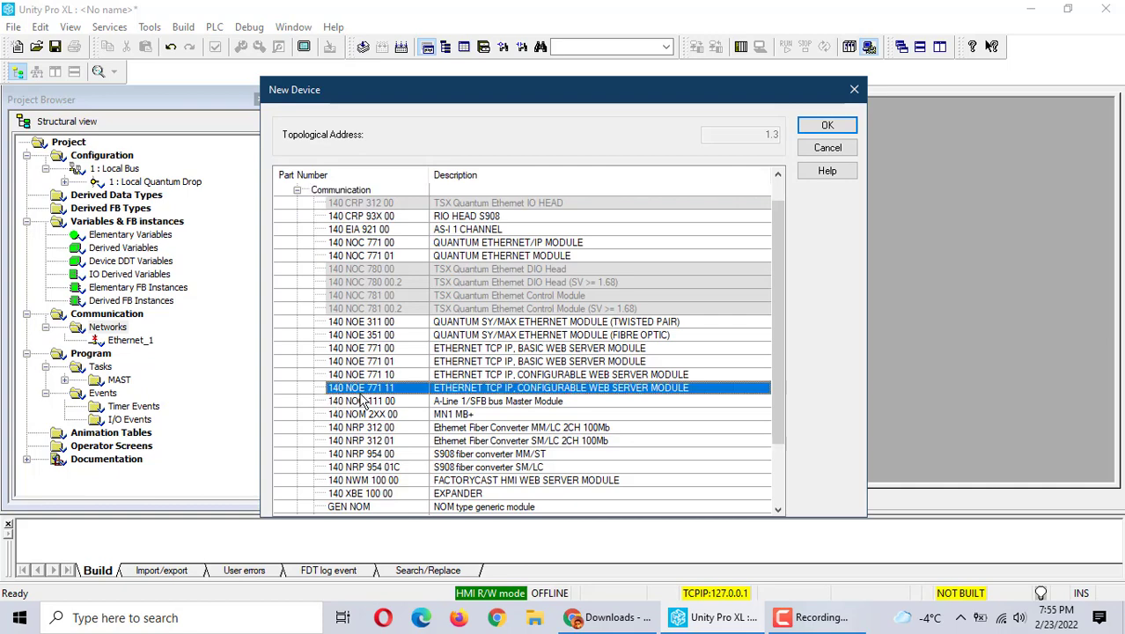
pyautogui.click(826, 125)
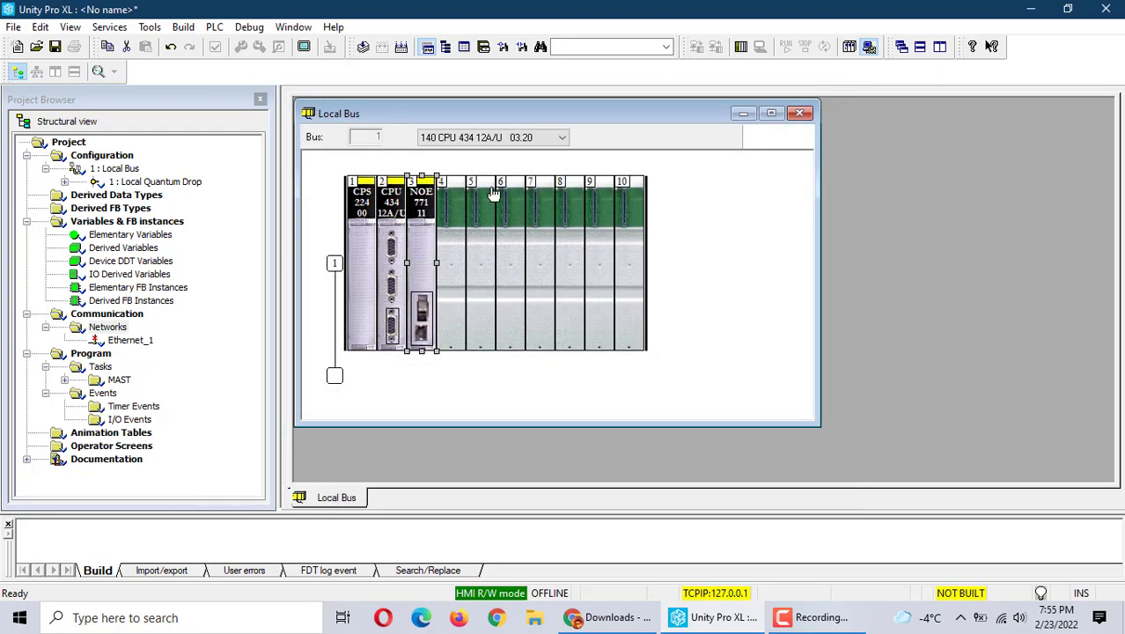
# Link the NOE 771 11 module's Ethernet submodule to the Ethernet_1 network, validate the change and close its configuration.
pyautogui.click(423, 310)
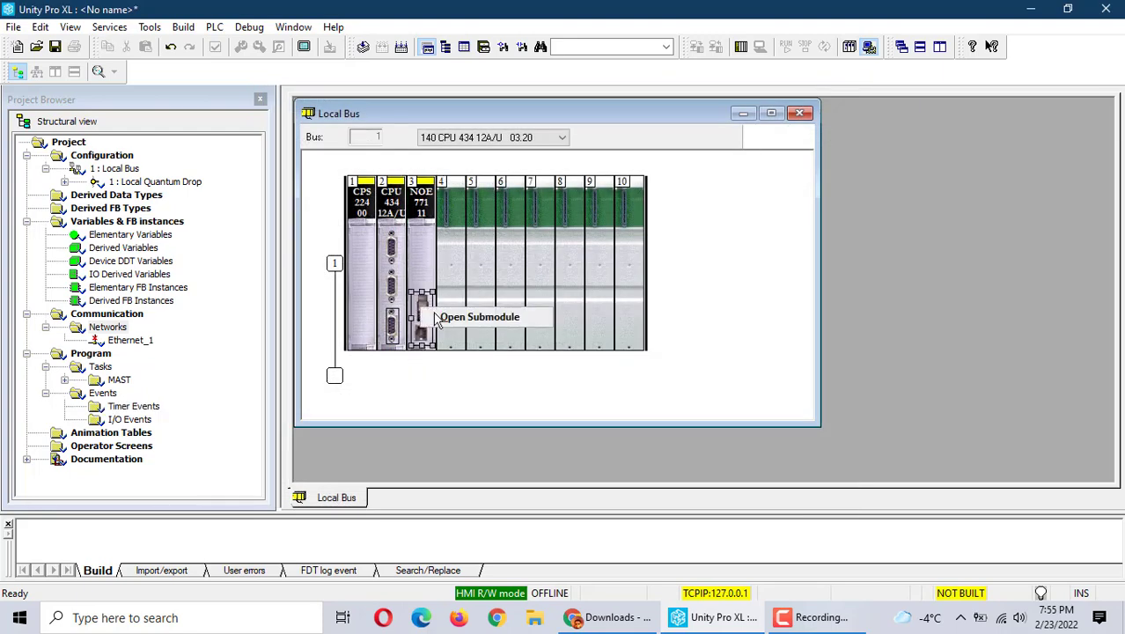
pyautogui.click(466, 316)
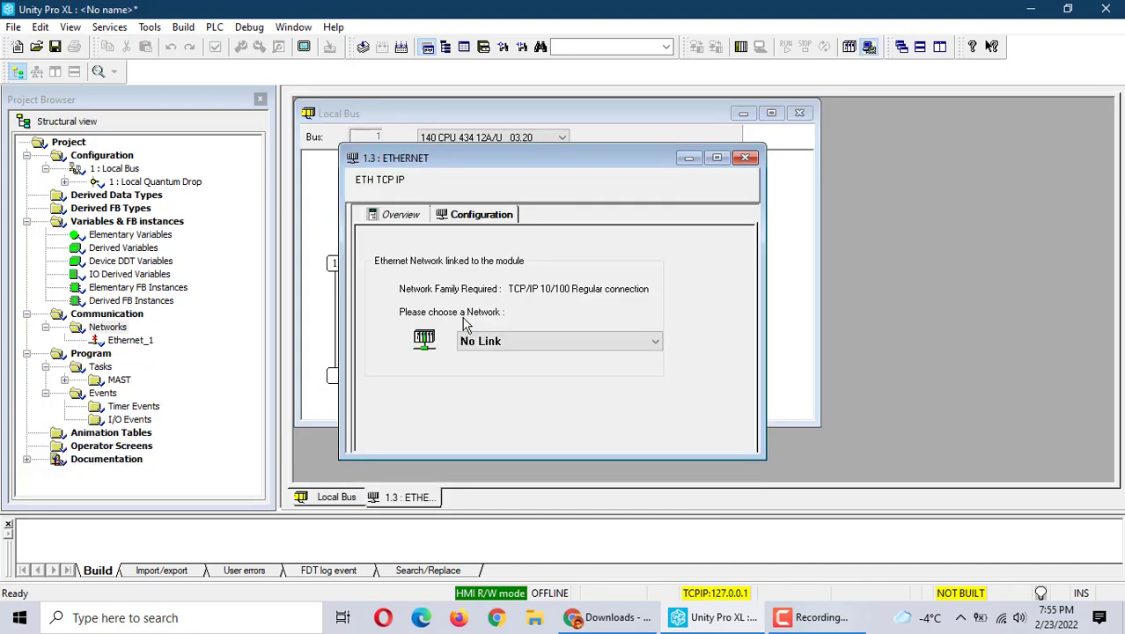
pyautogui.click(645, 346)
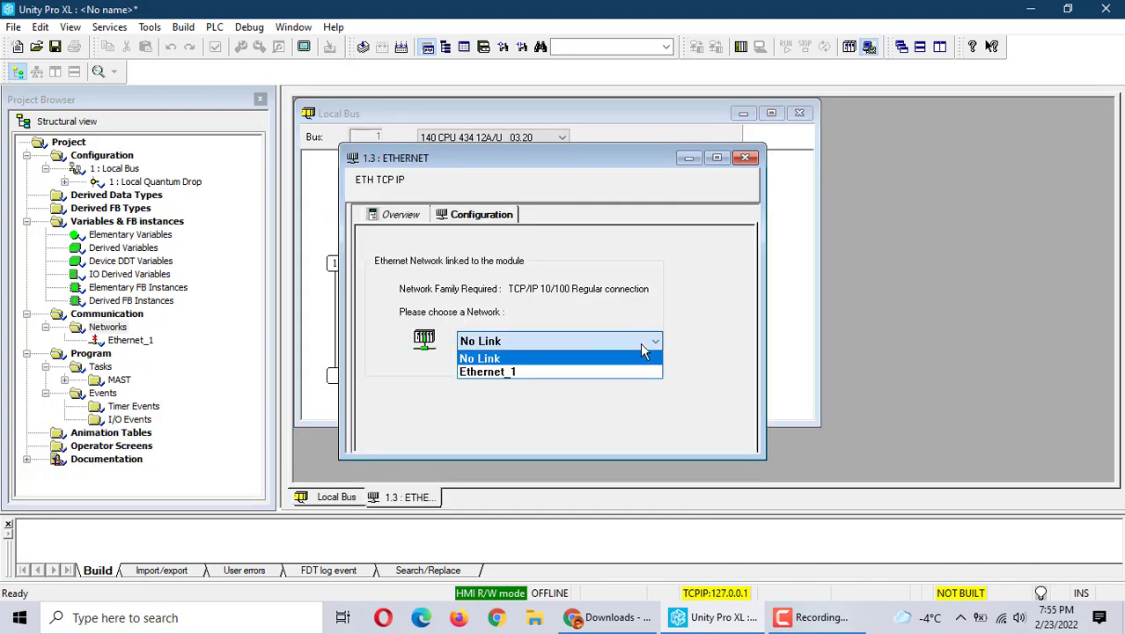
pyautogui.click(509, 370)
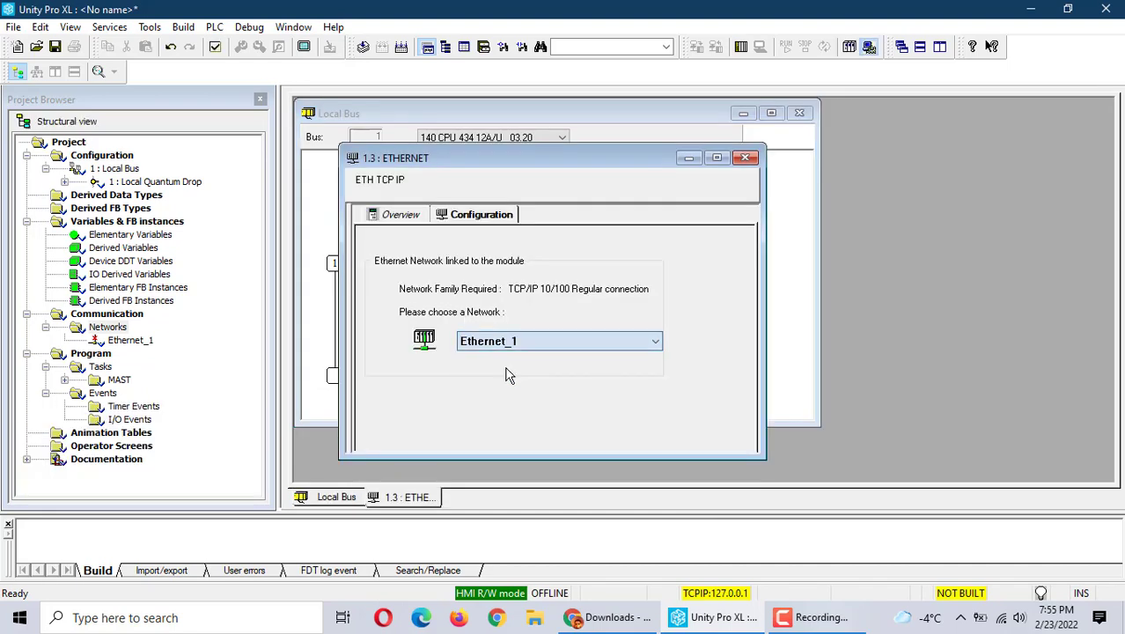
pyautogui.click(215, 46)
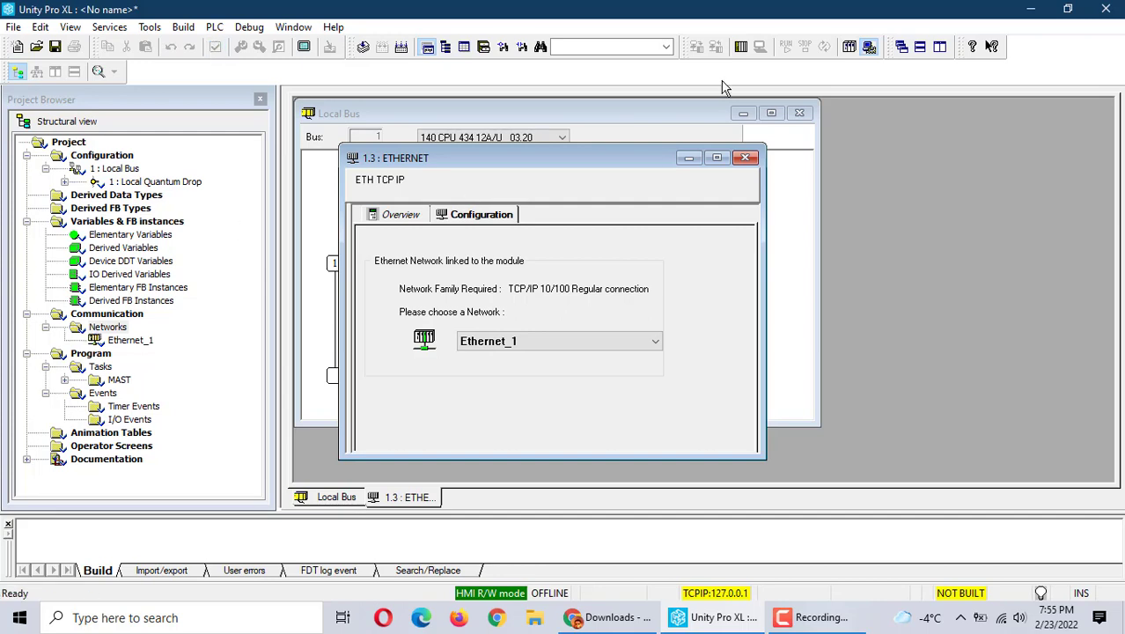
pyautogui.click(746, 159)
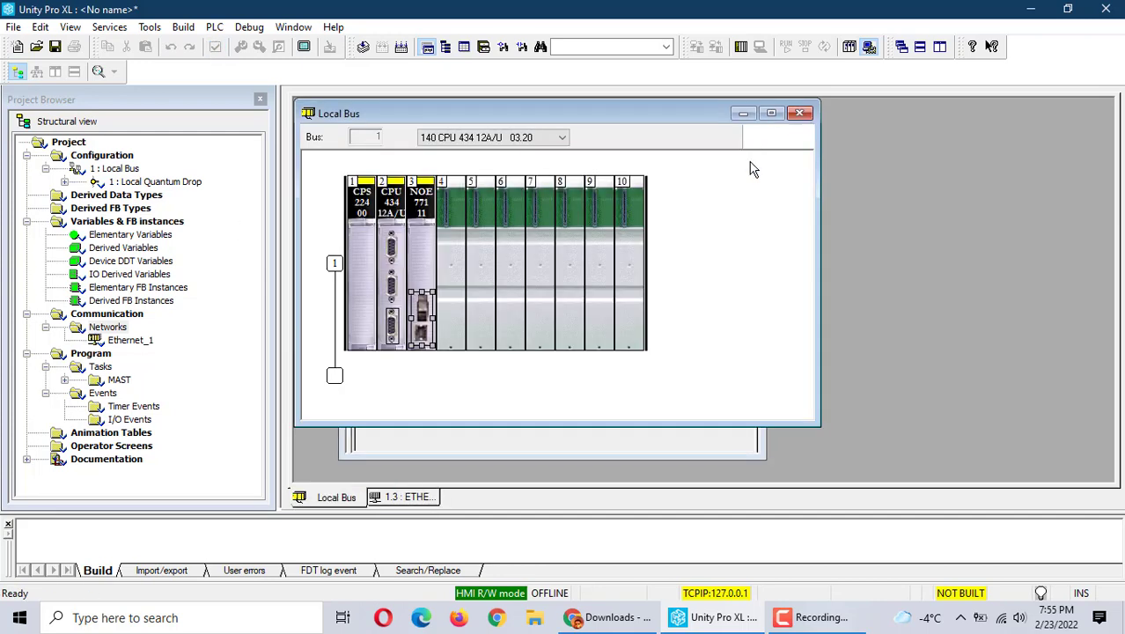
# Maximize the Local Bus view and add the 140 CRP 93X 00 RIO head S908 communication module in slot 4.
pyautogui.click(771, 114)
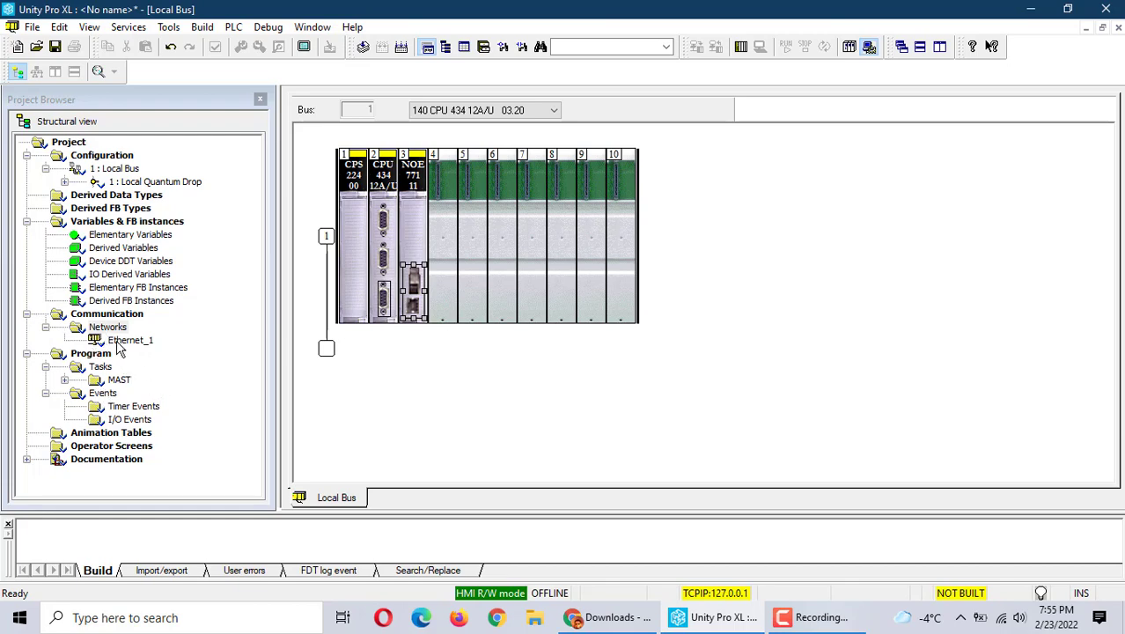
pyautogui.doubleClick(449, 274)
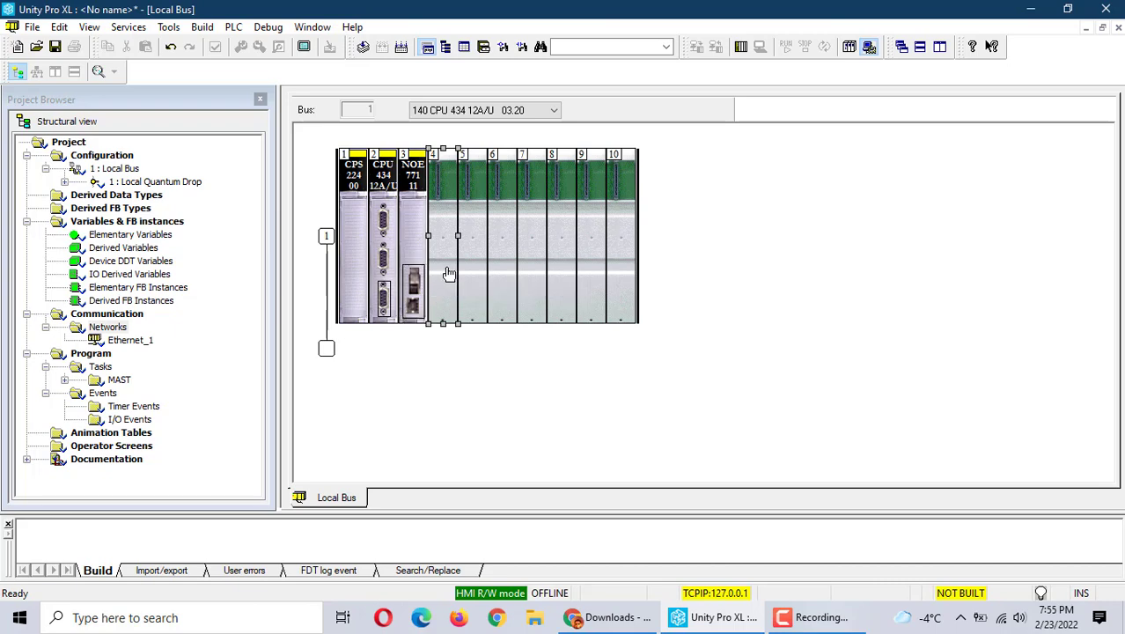
pyautogui.click(297, 216)
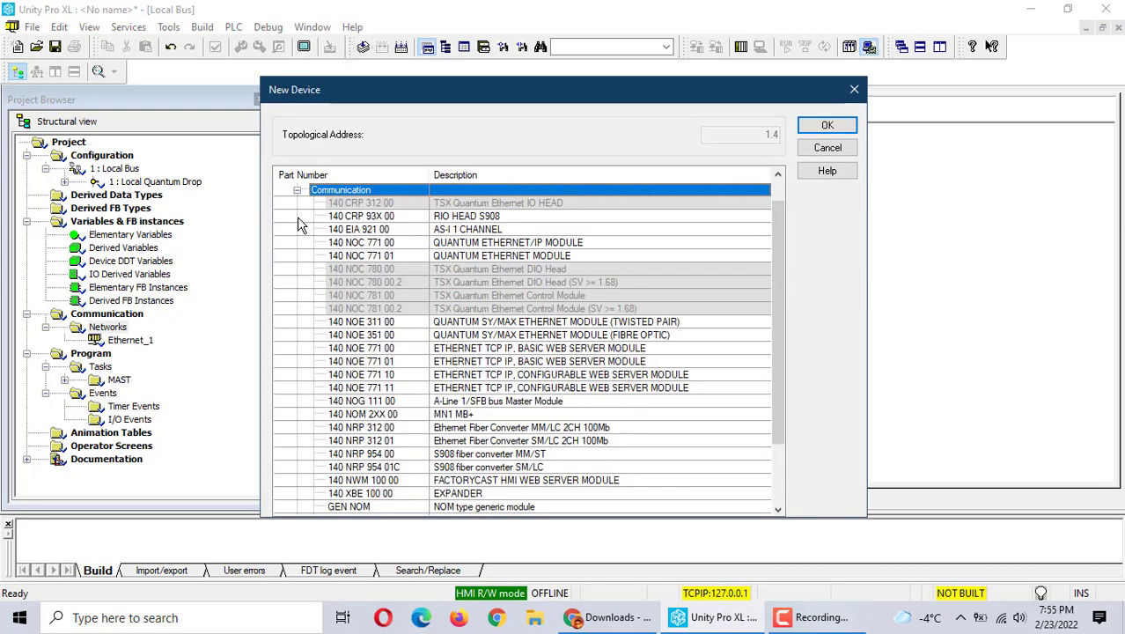
pyautogui.click(416, 222)
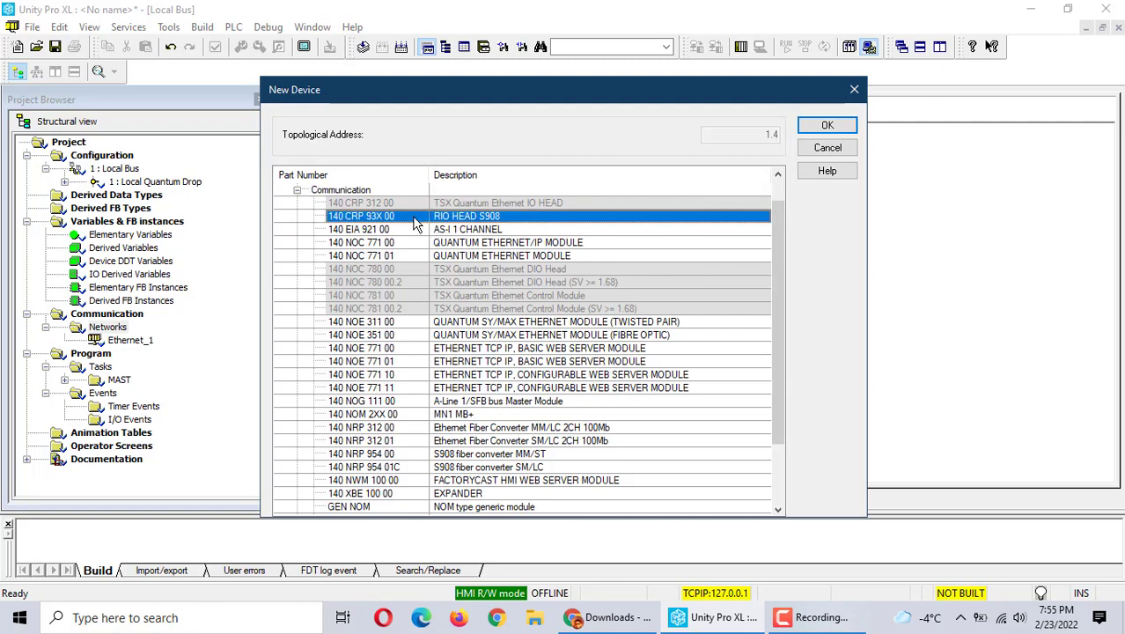
pyautogui.click(831, 125)
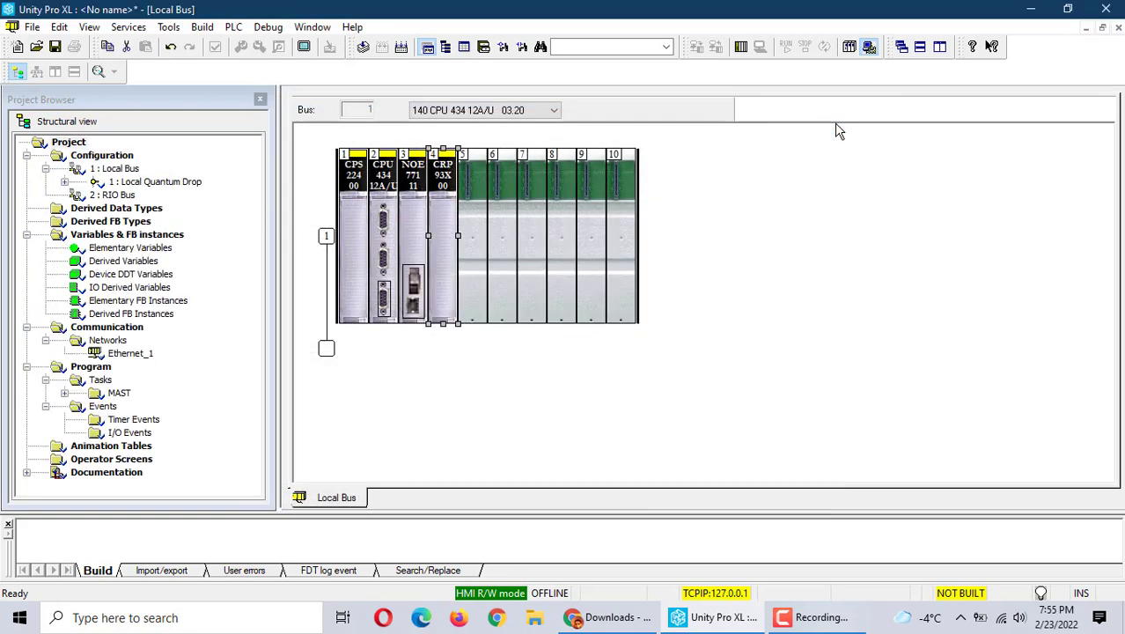
# Open the RIO Bus and add a Remote IO Quantum Drop at address 2 with the 140 XBP 006 00 6 slot rack.
pyautogui.click(129, 196)
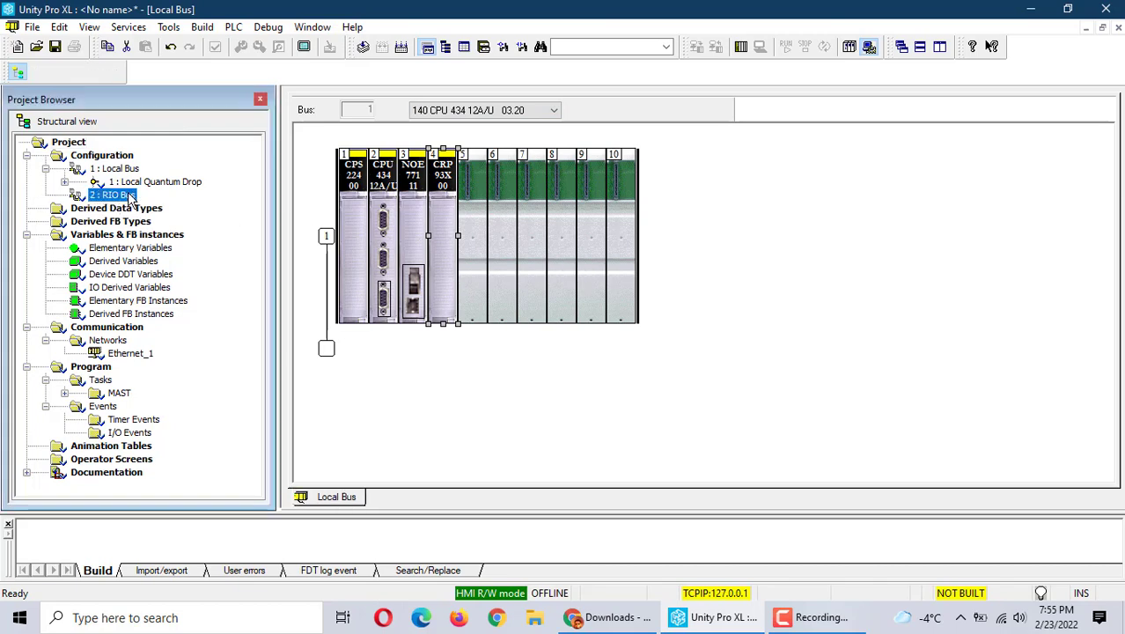
pyautogui.doubleClick(129, 195)
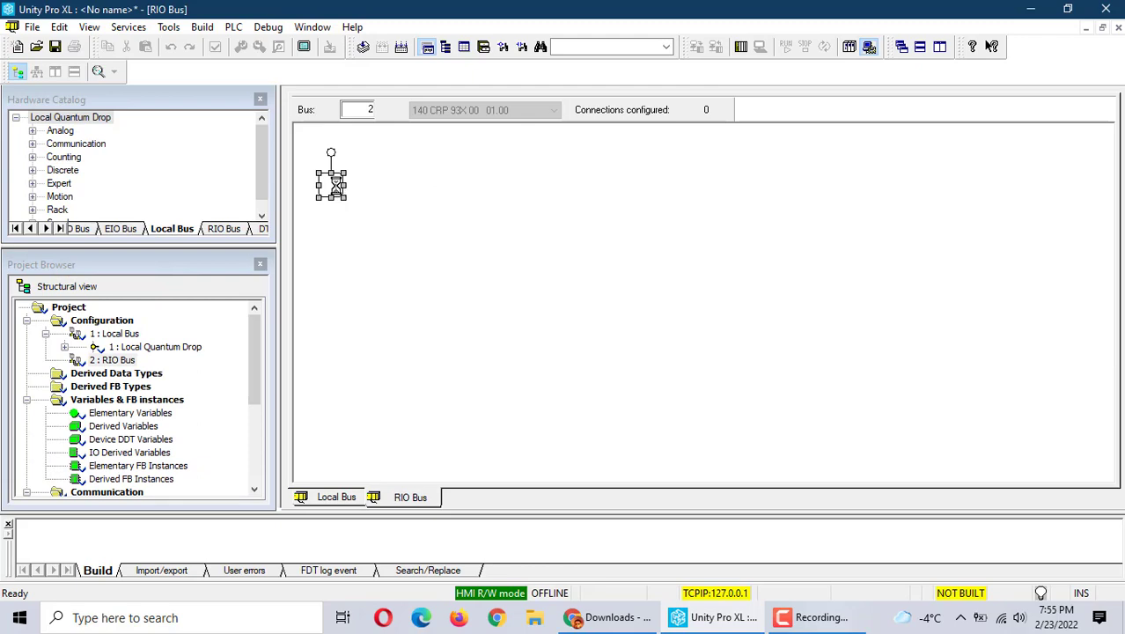
pyautogui.doubleClick(336, 186)
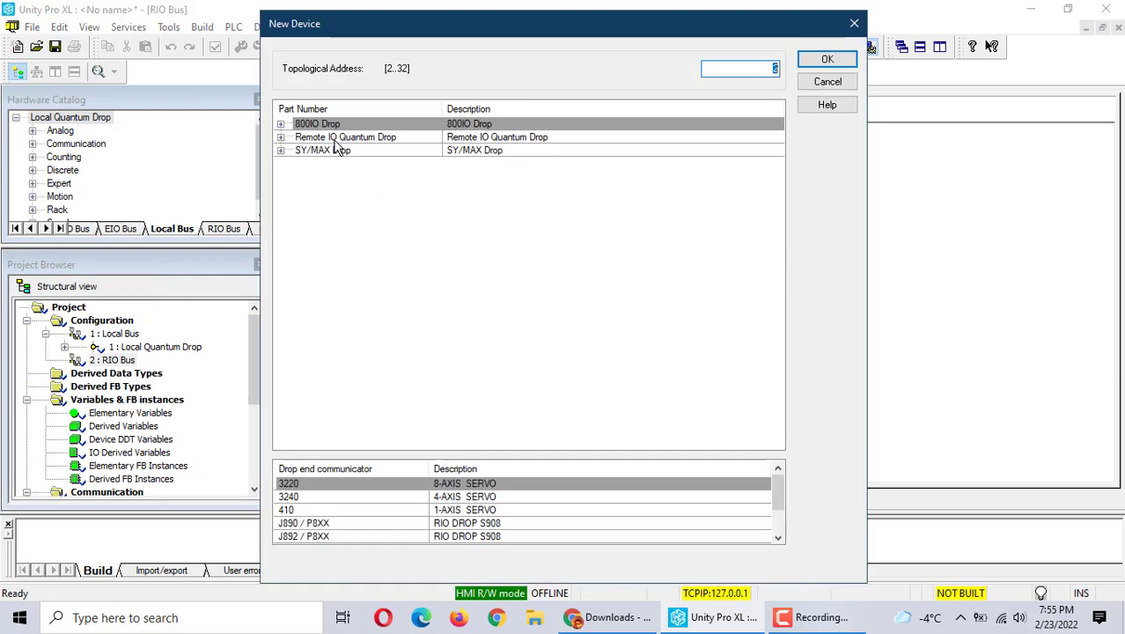
pyautogui.click(285, 139)
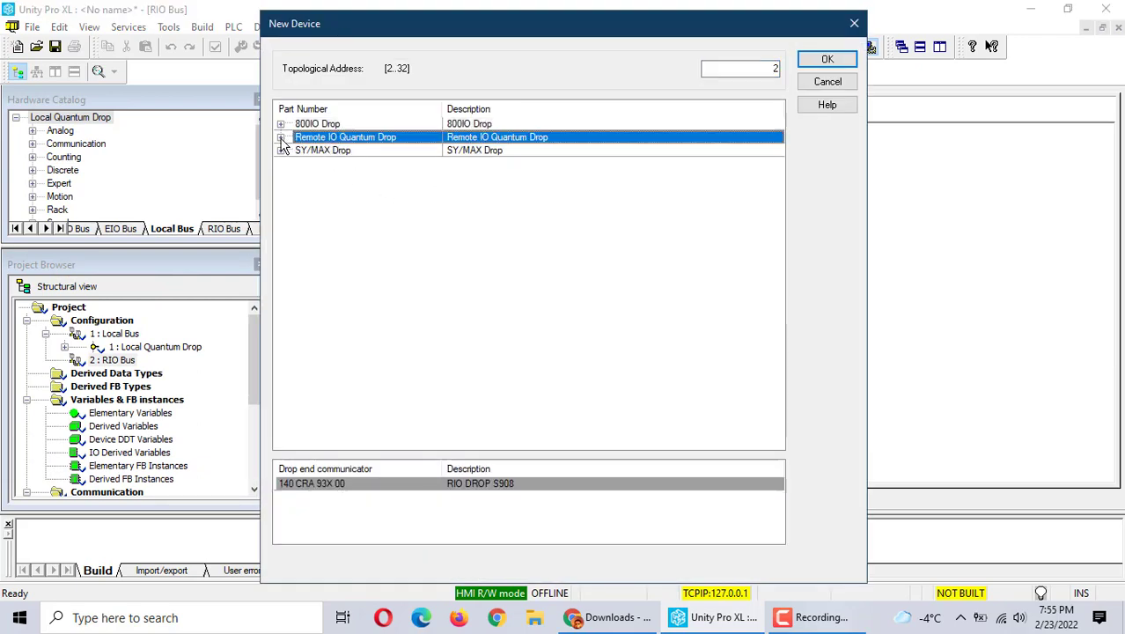
pyautogui.click(281, 138)
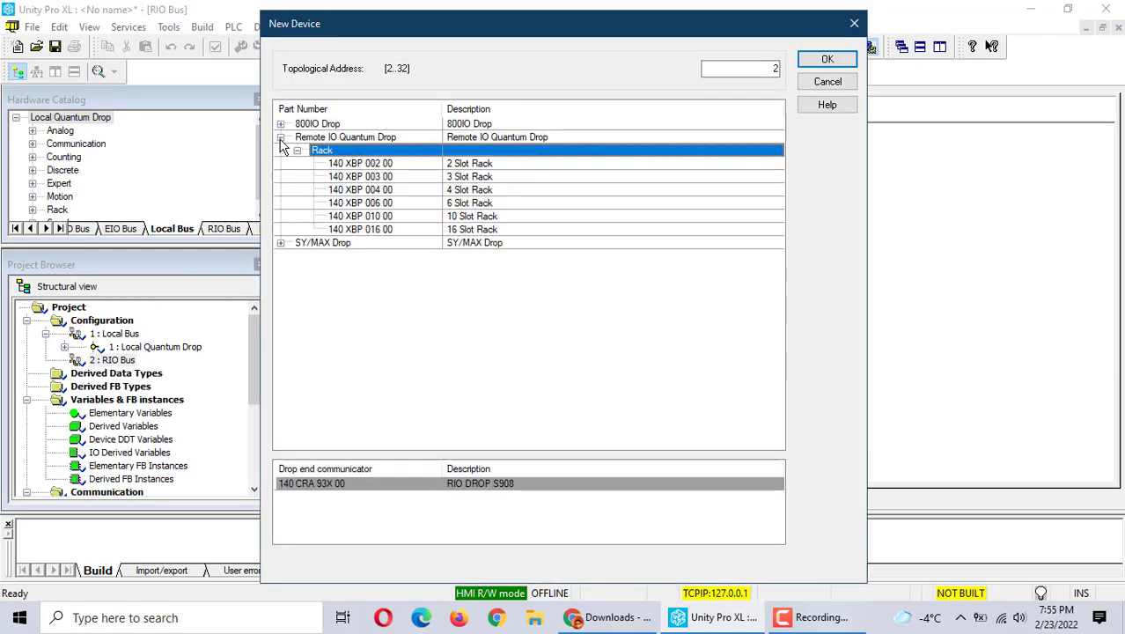
pyautogui.click(396, 215)
pyautogui.click(827, 59)
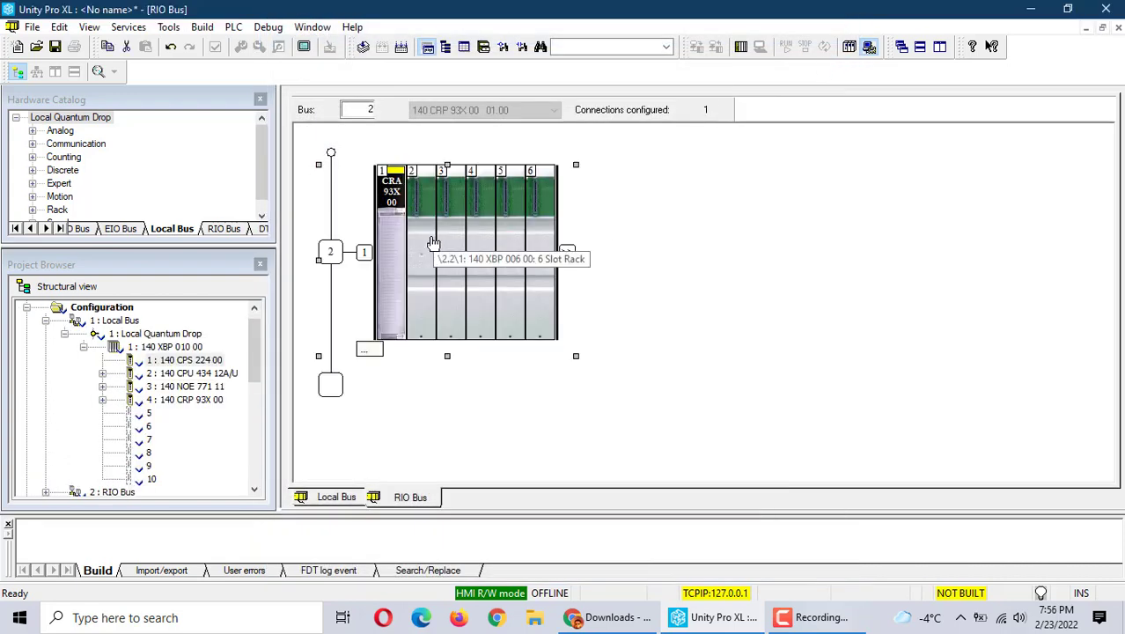
# Add the 140 DDI 353 00 DC IN 24V 4x8 module in slot 2 of the RIO drop and close the hardware catalog.
pyautogui.doubleClick(434, 244)
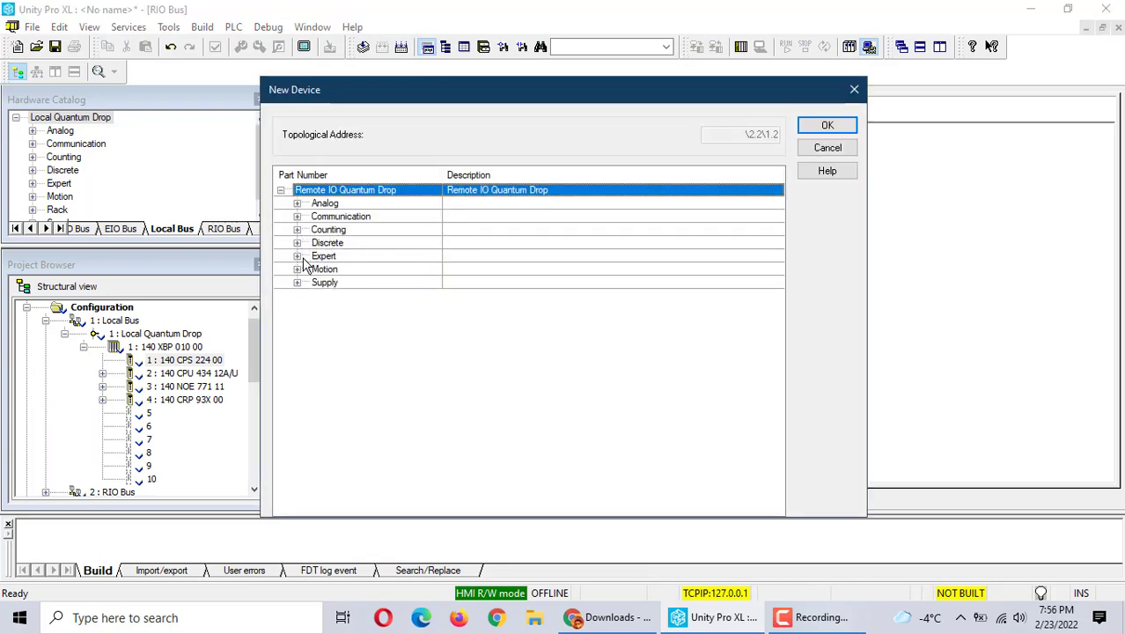
pyautogui.click(297, 243)
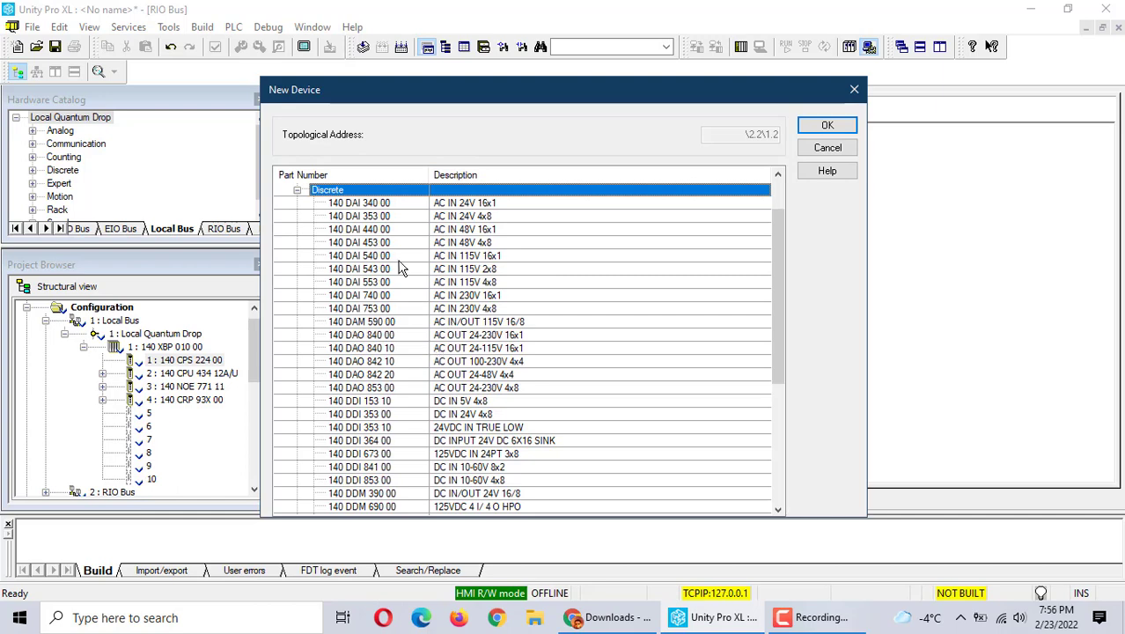
pyautogui.click(356, 415)
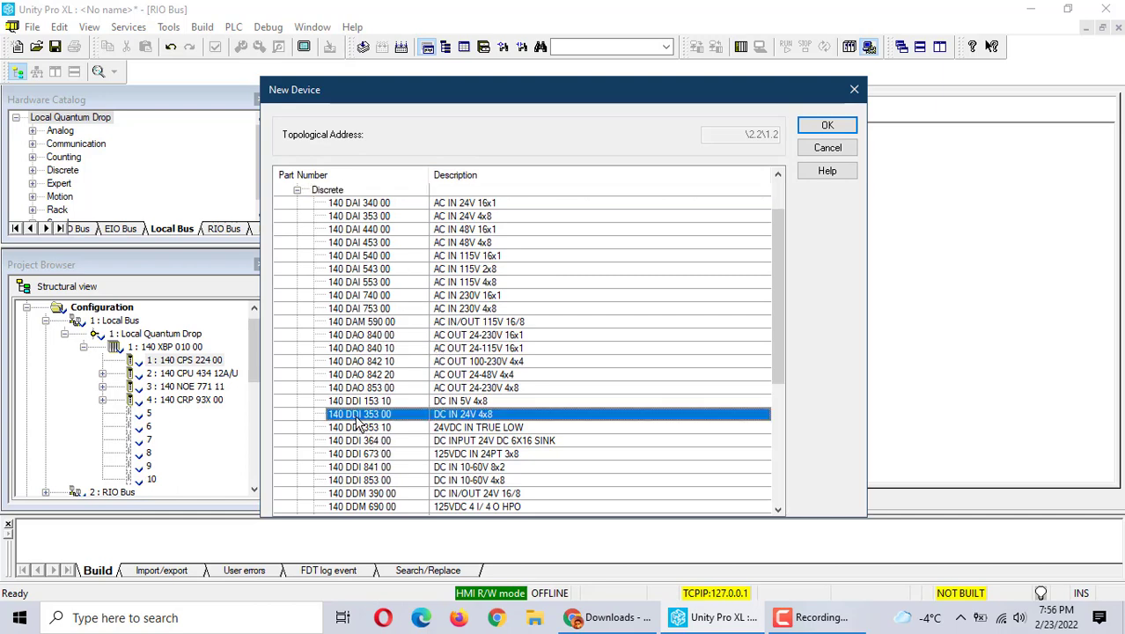
pyautogui.click(828, 124)
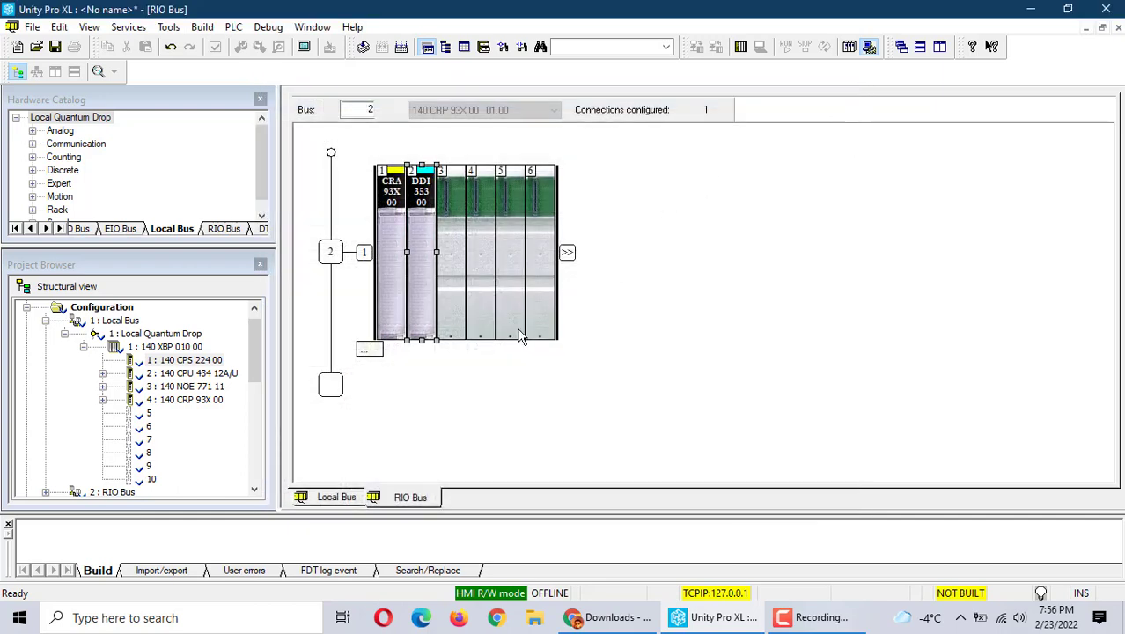
pyautogui.click(259, 100)
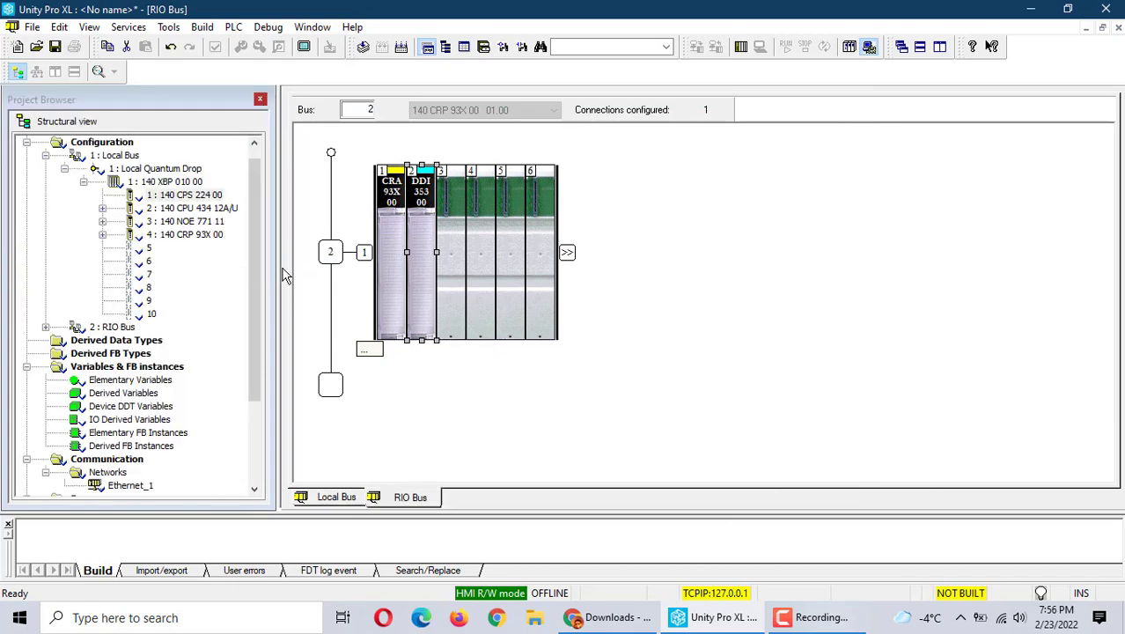
pyautogui.doubleClick(163, 182)
pyautogui.doubleClick(163, 182)
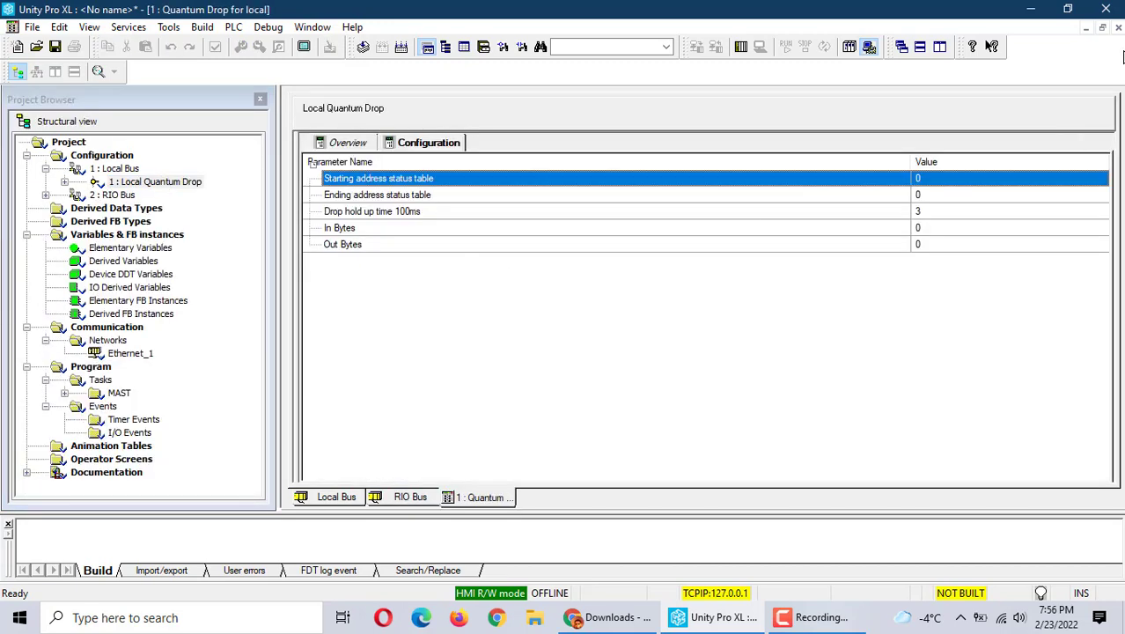
pyautogui.click(1118, 27)
pyautogui.click(1118, 28)
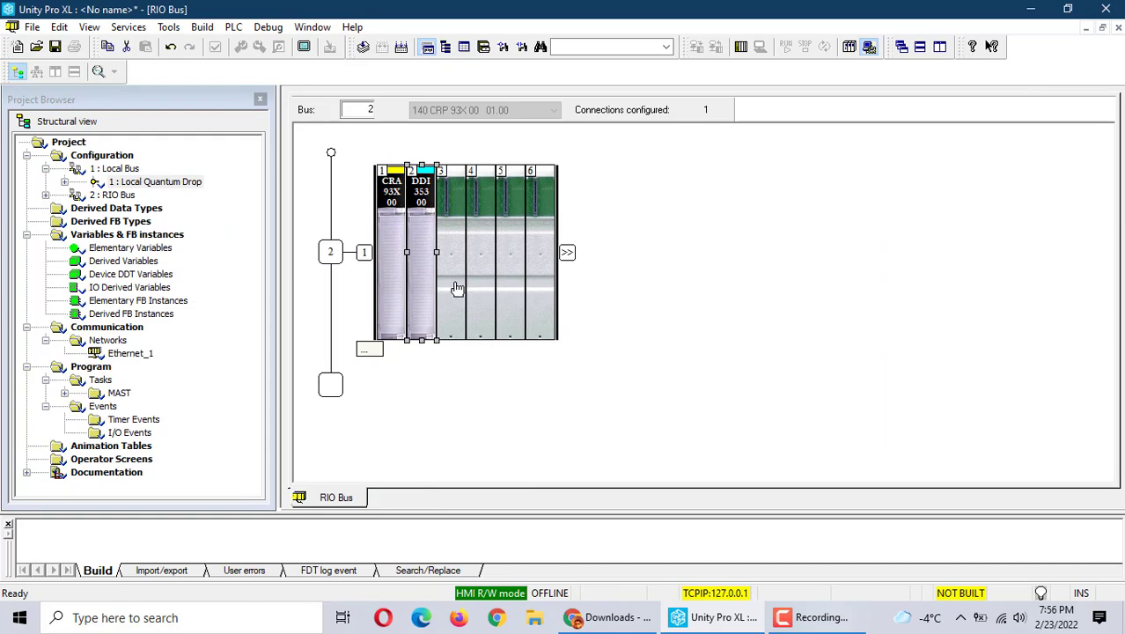
# Open the Local Bus, close the hardware catalog and add the 140 NOM 2XX 00 Modbus Plus module in slot 5.
pyautogui.doubleClick(114, 168)
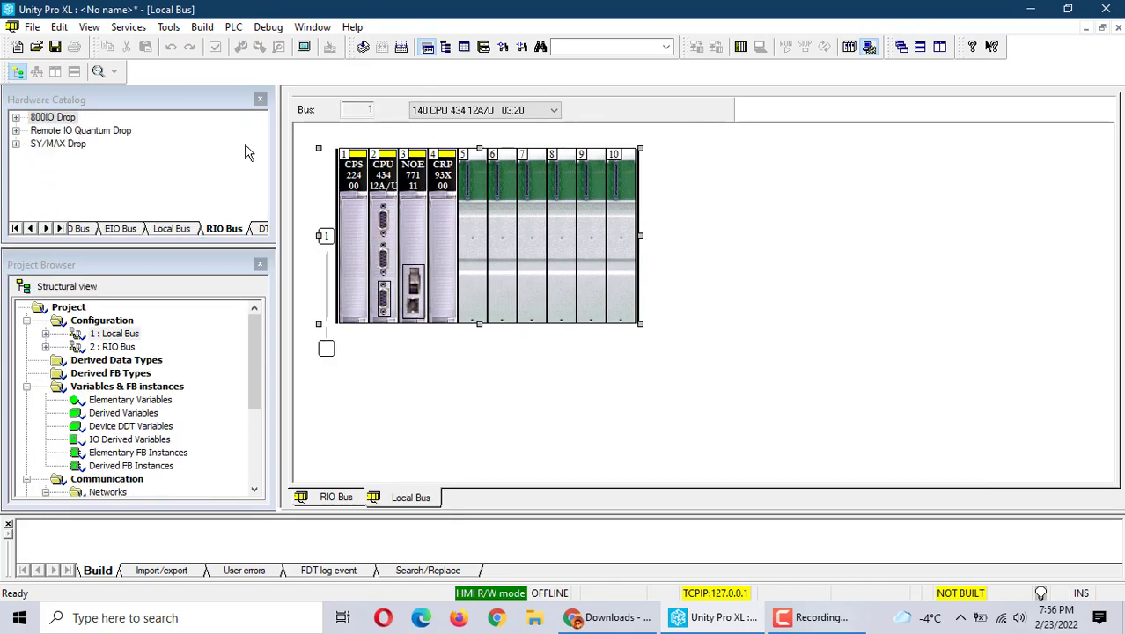
pyautogui.click(259, 99)
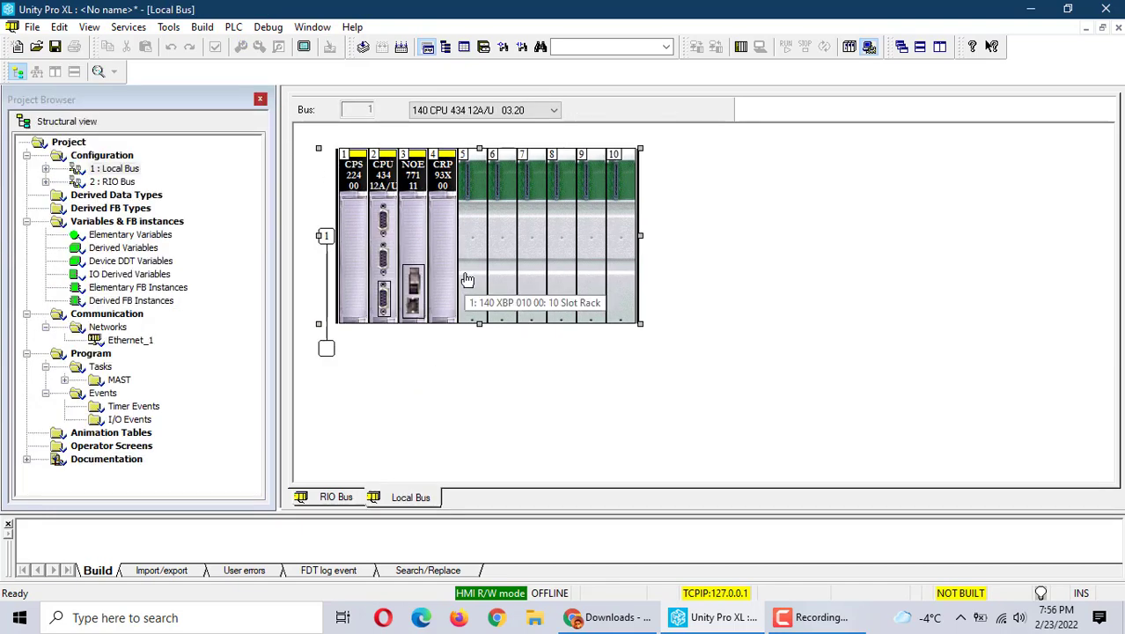
pyautogui.click(474, 266)
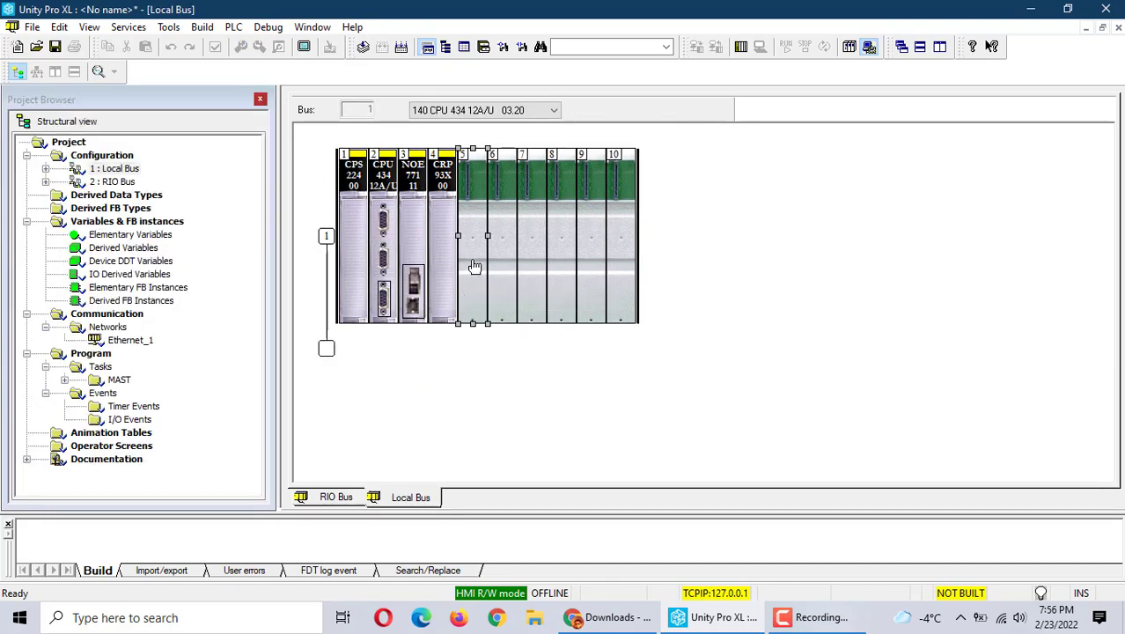
pyautogui.doubleClick(474, 265)
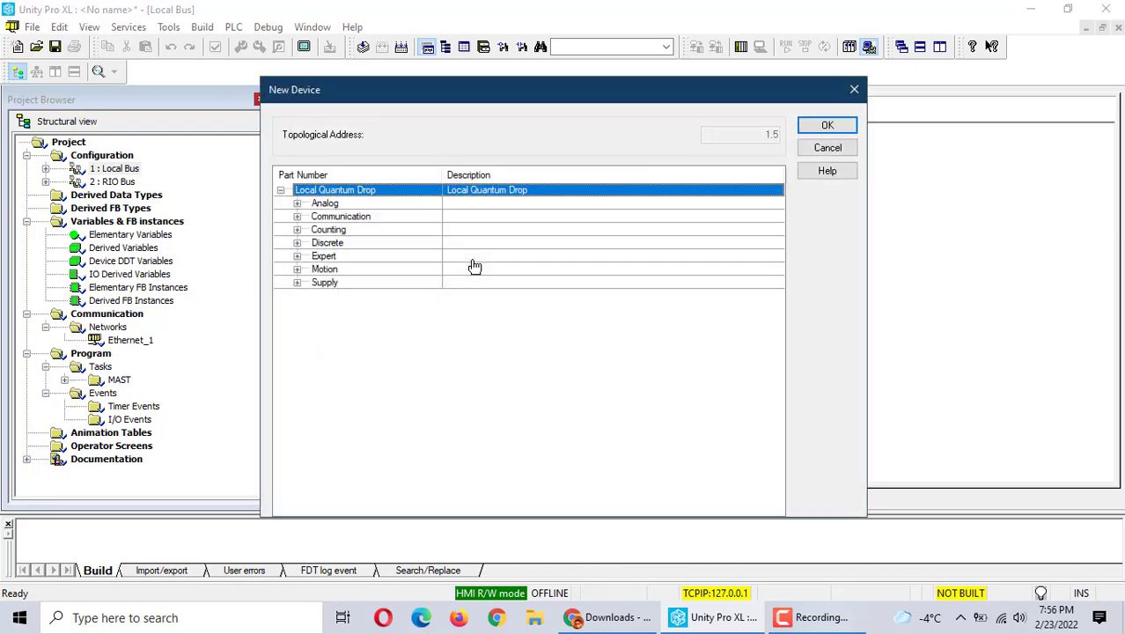
pyautogui.click(298, 219)
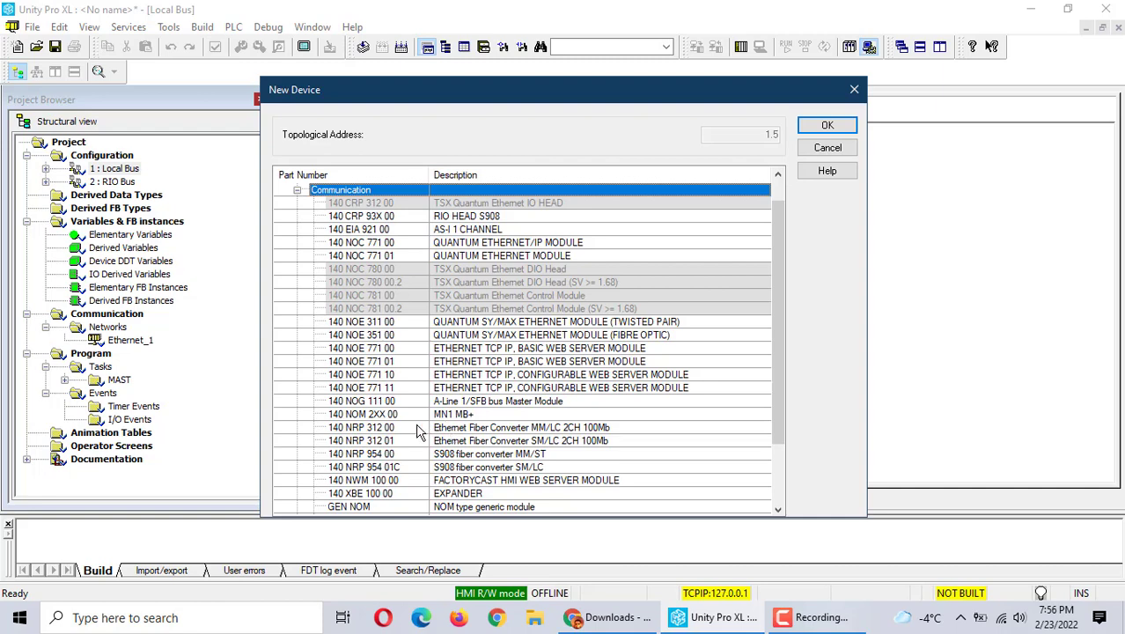
pyautogui.click(389, 414)
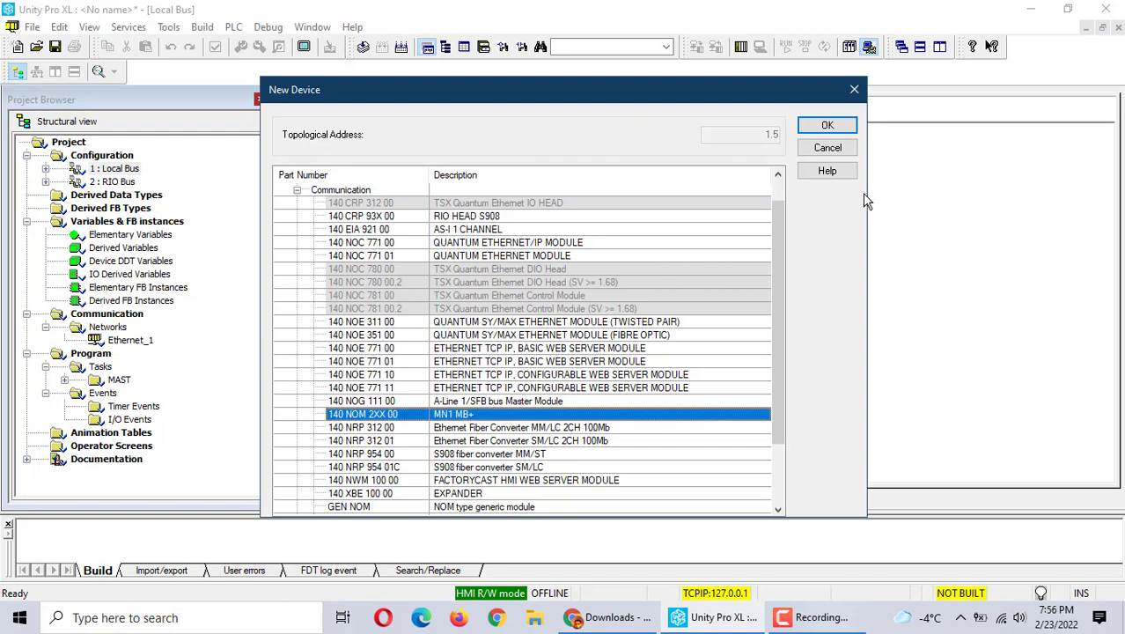
pyautogui.click(826, 128)
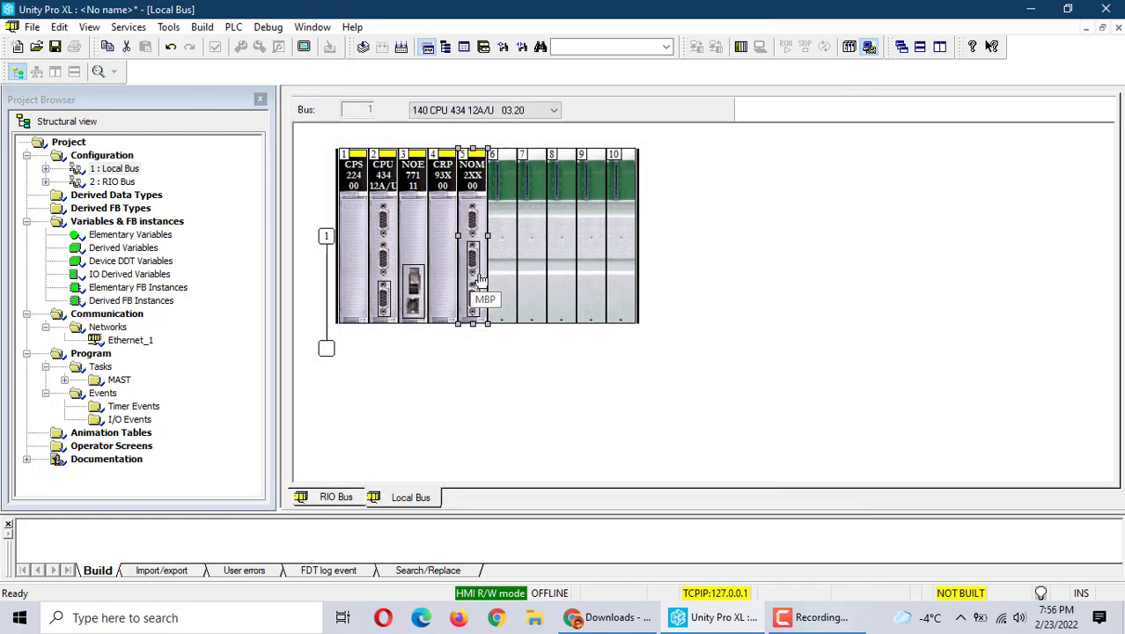
# Enable DIO Bus communication in the NOM module's MBP submodule, validate the change and close its configuration.
pyautogui.rightClick(473, 269)
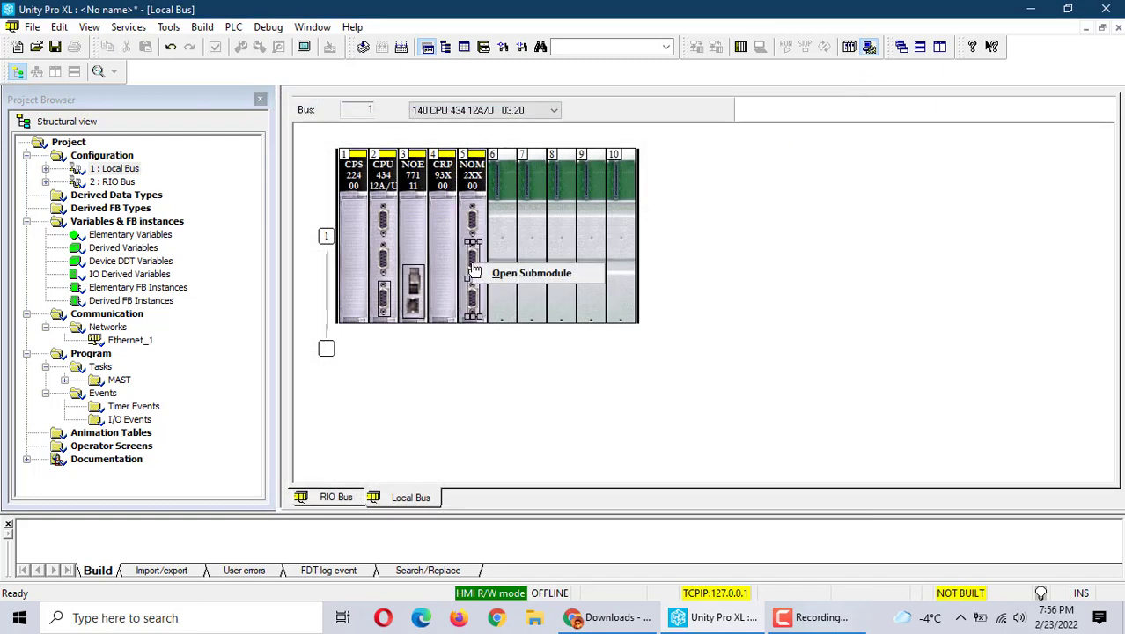
pyautogui.click(522, 279)
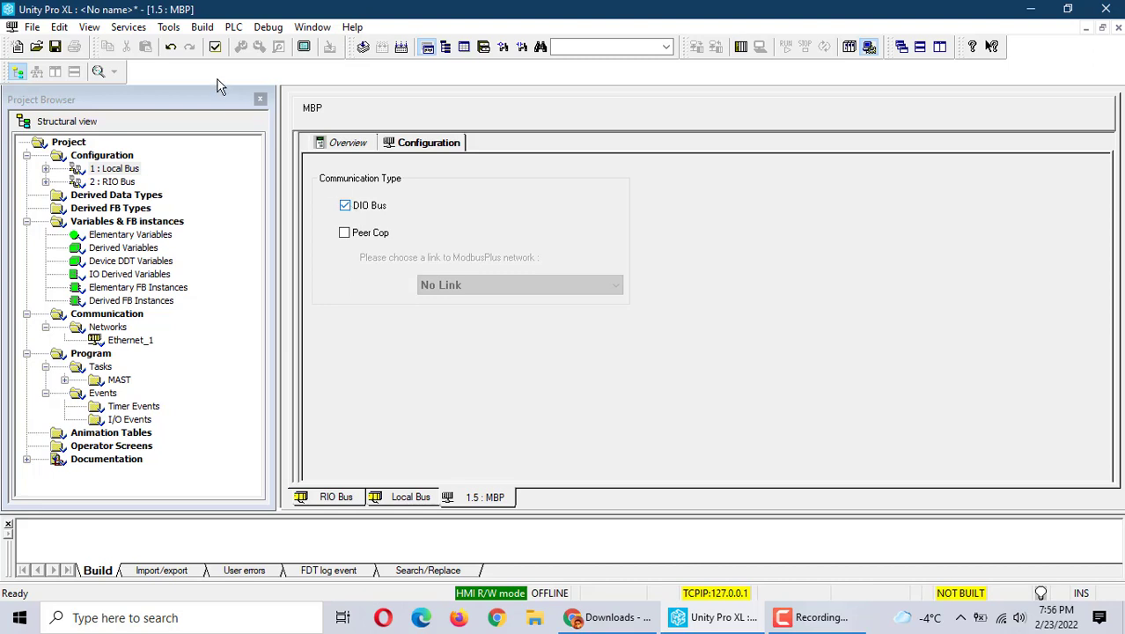
pyautogui.click(216, 47)
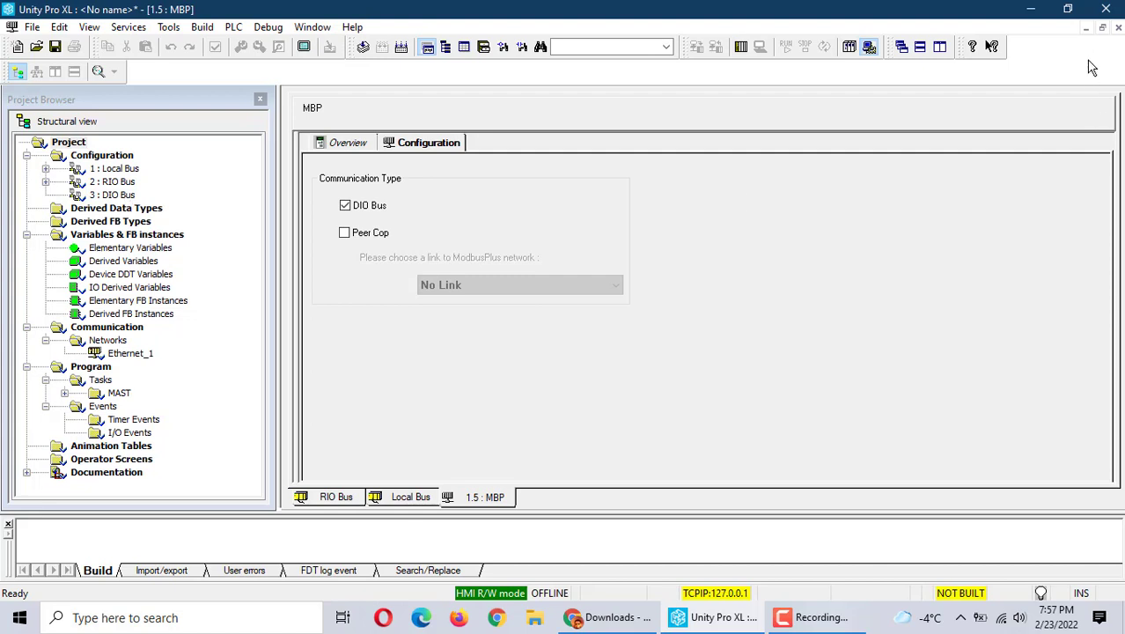
pyautogui.click(1117, 27)
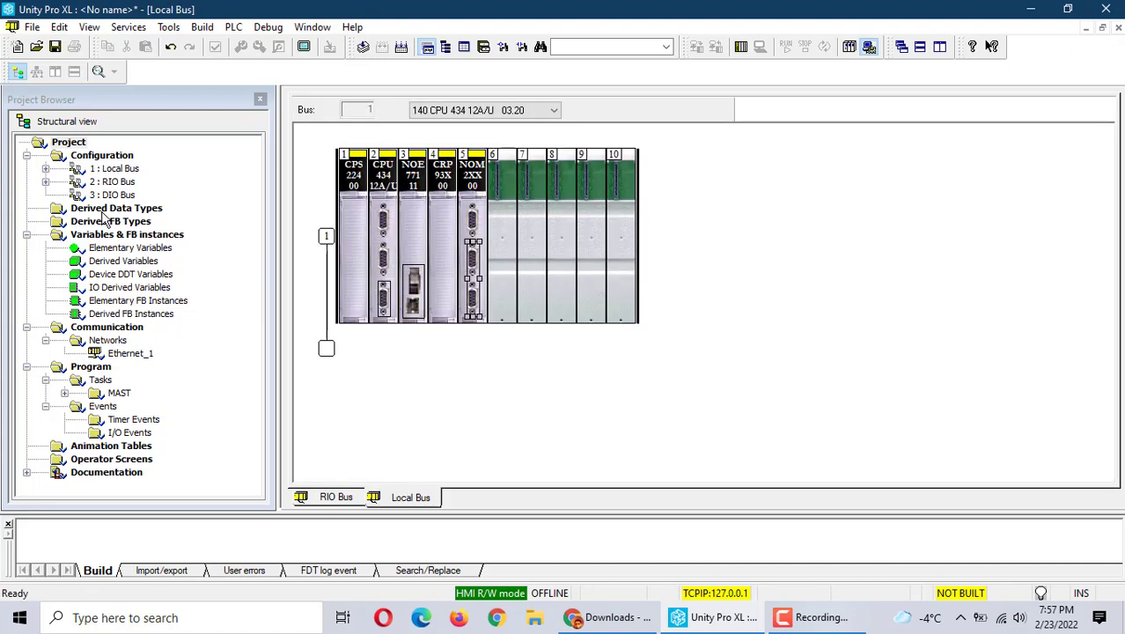
# Open the DIO Bus and add a Distributed IO Quantum Drop at address 1 with the 140 XBP 006 00 6 slot rack.
pyautogui.click(111, 194)
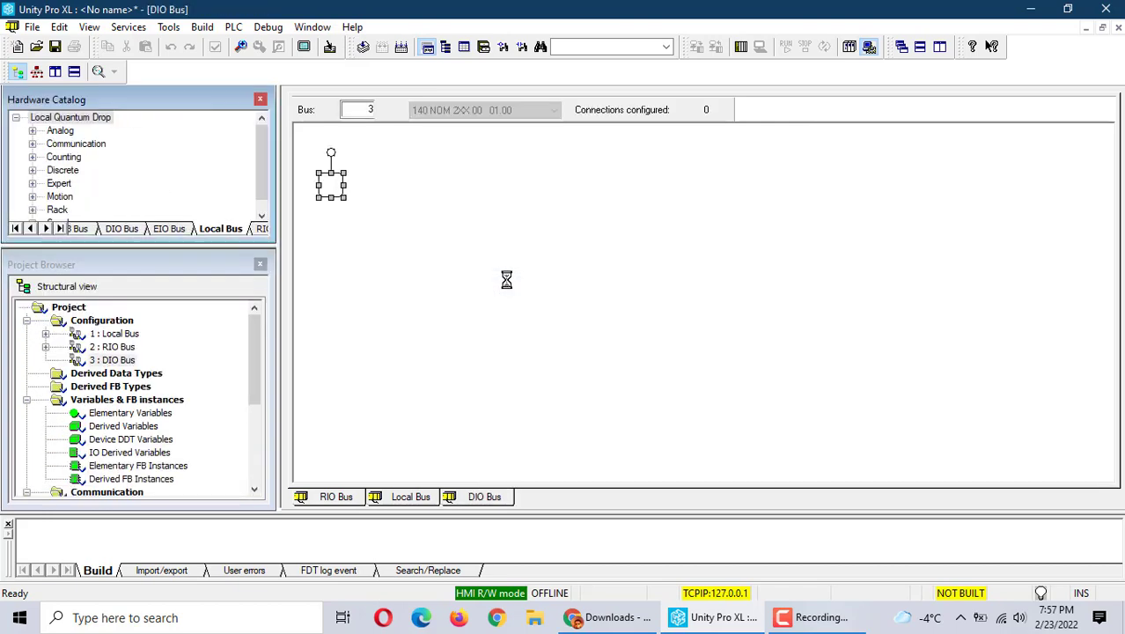
pyautogui.doubleClick(326, 195)
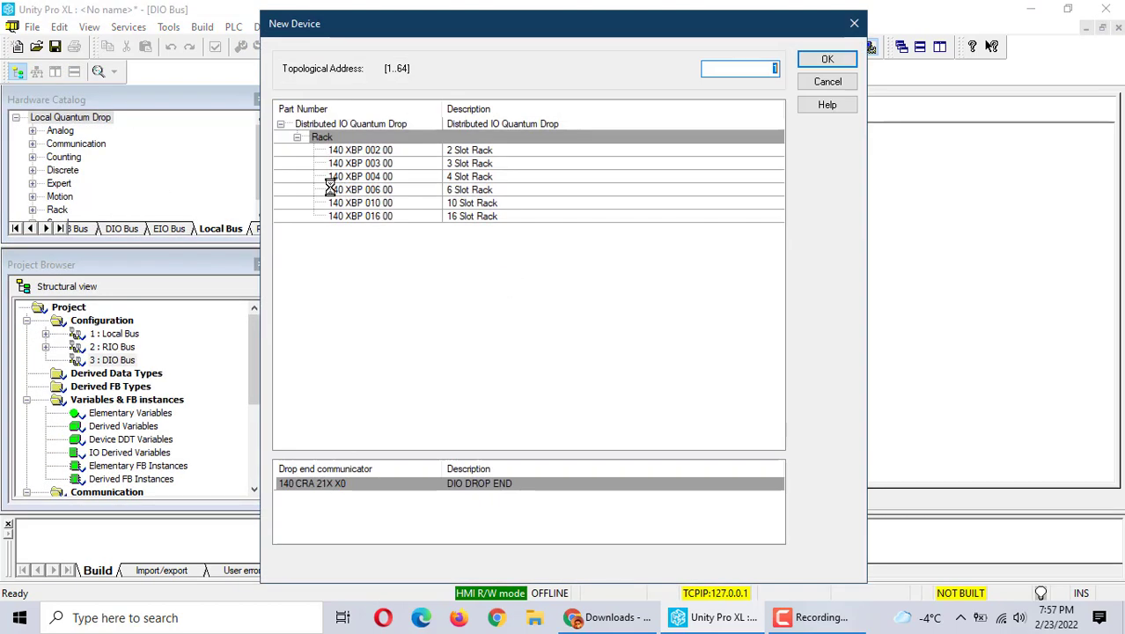
pyautogui.doubleClick(478, 191)
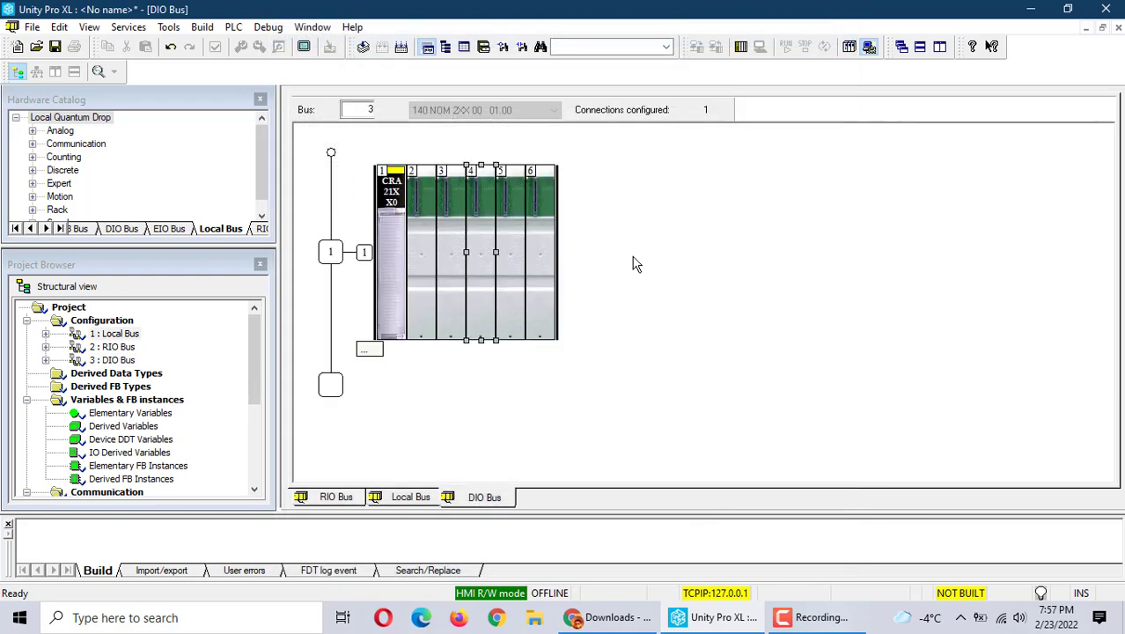
# Add the 140 DDO 353 00 DC OUT 24V 4x8 module in slot 2 of the DIO drop and close the hardware catalog.
pyautogui.click(420, 252)
pyautogui.doubleClick(421, 253)
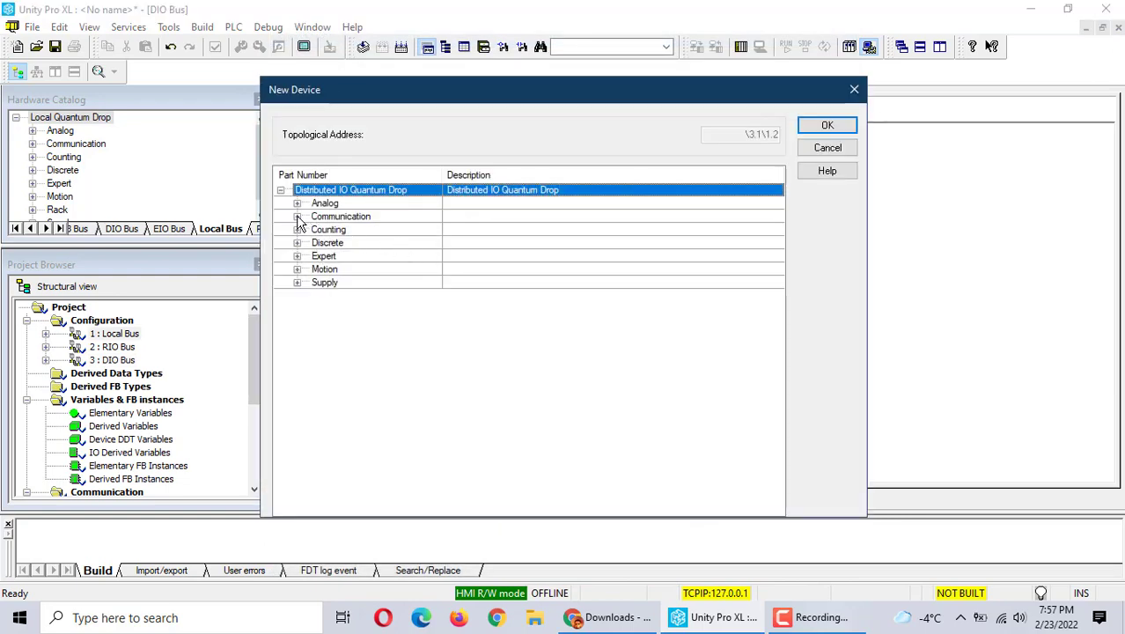
pyautogui.click(297, 243)
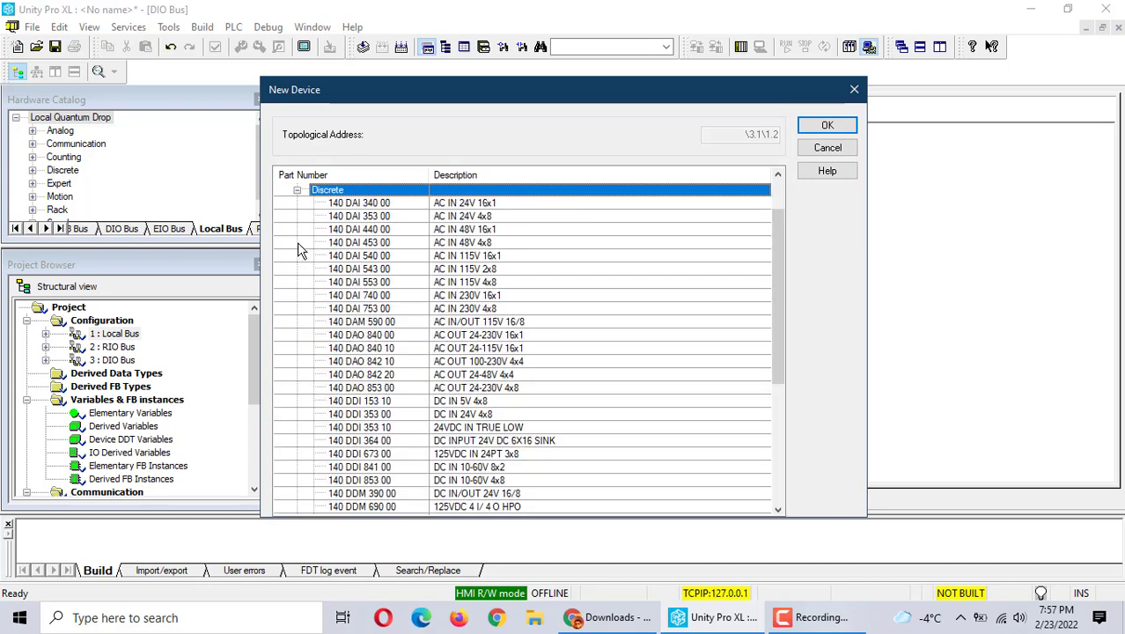
pyautogui.scroll(-1, 443, 419)
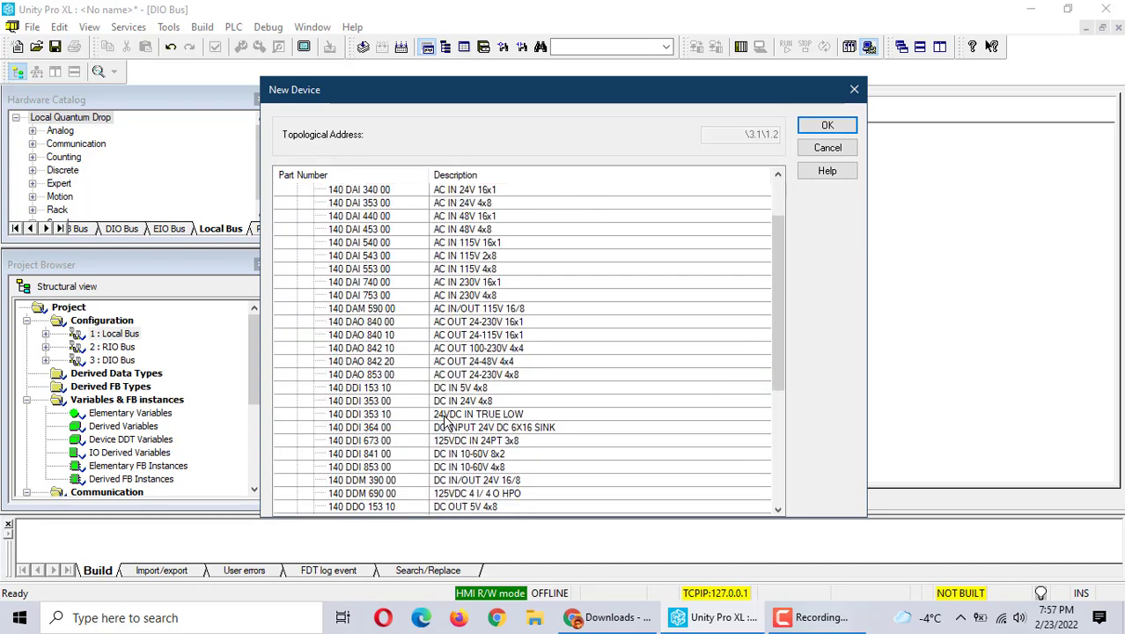
pyautogui.scroll(-2, 443, 420)
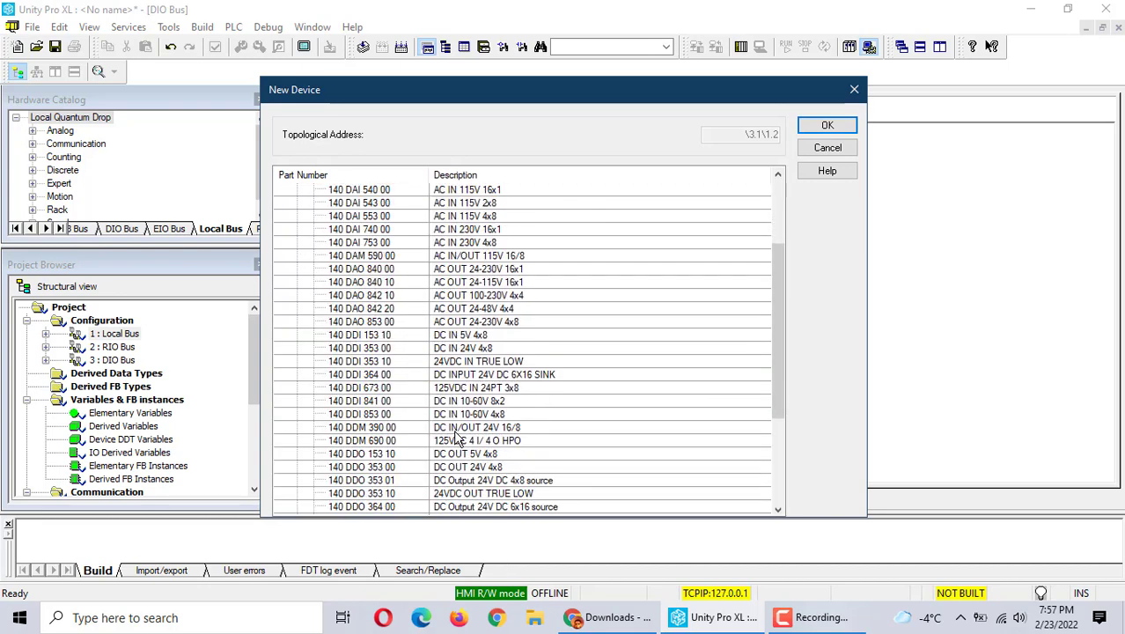
pyautogui.click(377, 473)
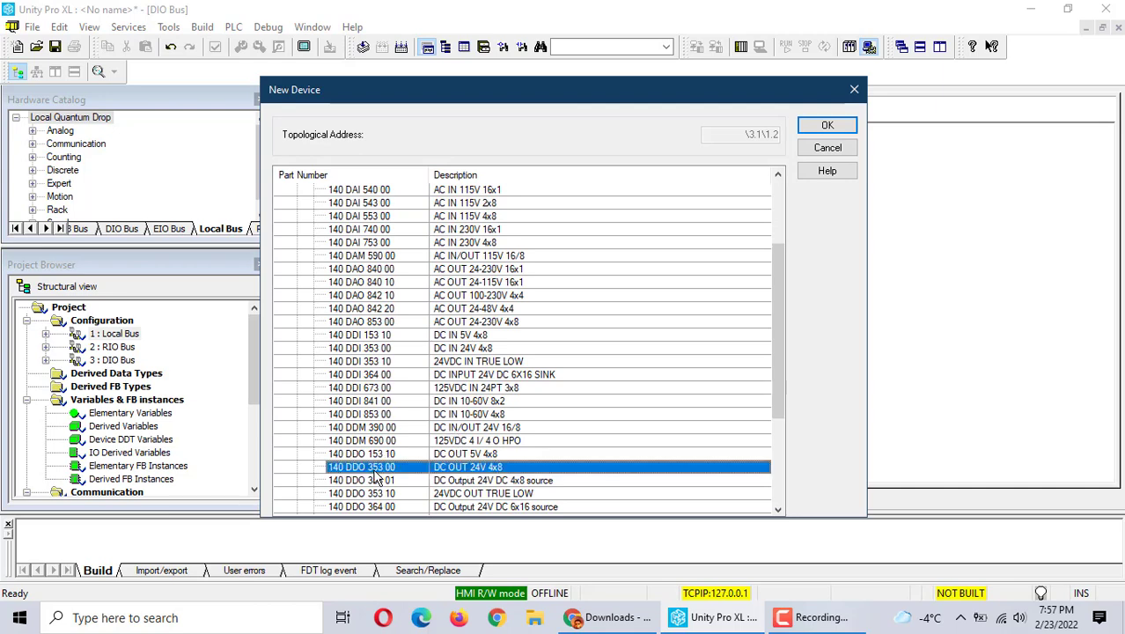
pyautogui.click(825, 126)
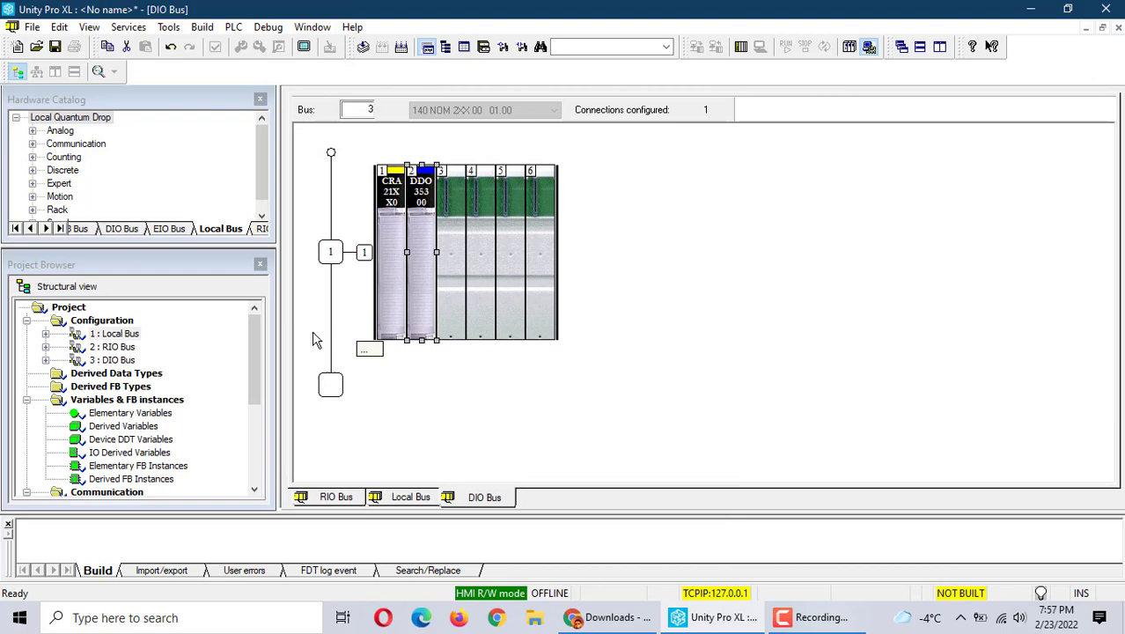
pyautogui.click(262, 150)
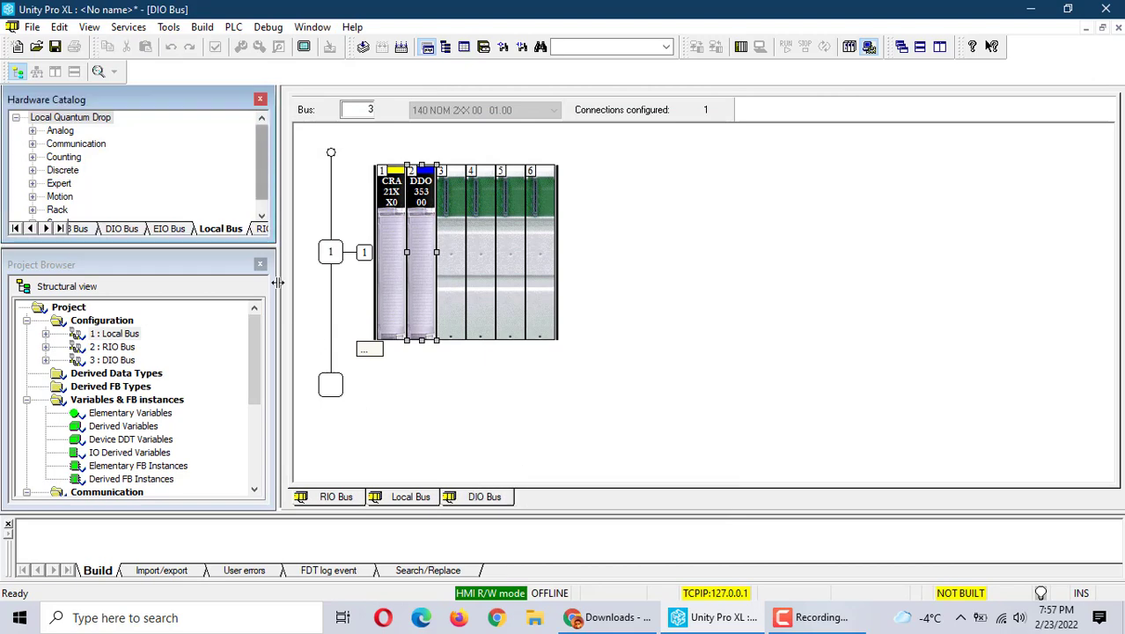
pyautogui.click(261, 103)
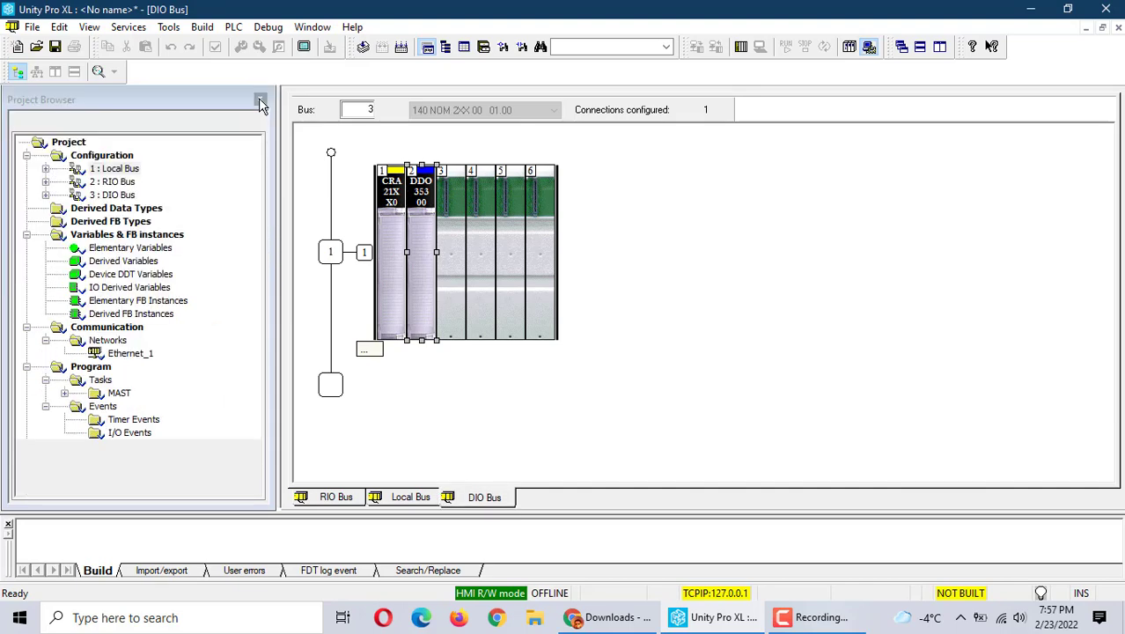
pyautogui.moveTo(816, 623)
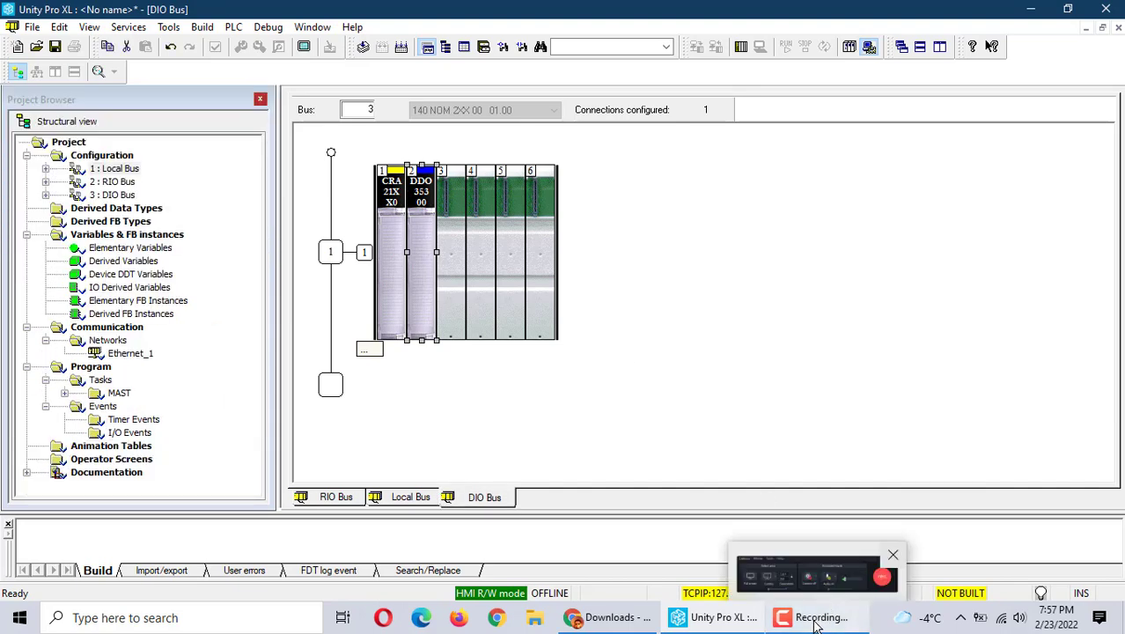
pyautogui.click(817, 623)
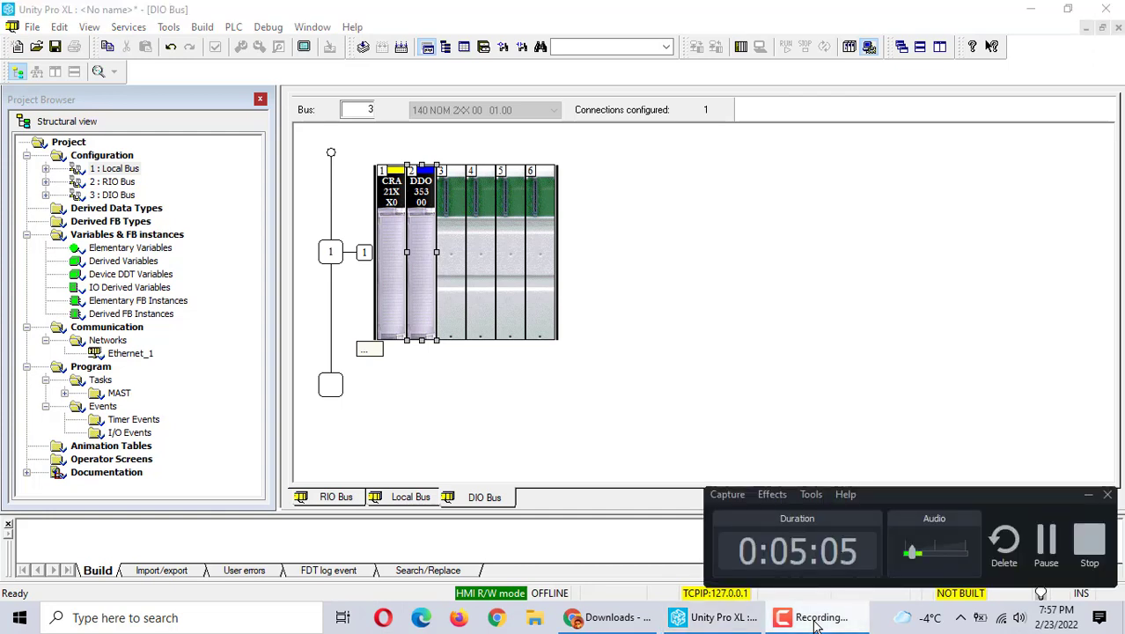
pyautogui.click(1064, 358)
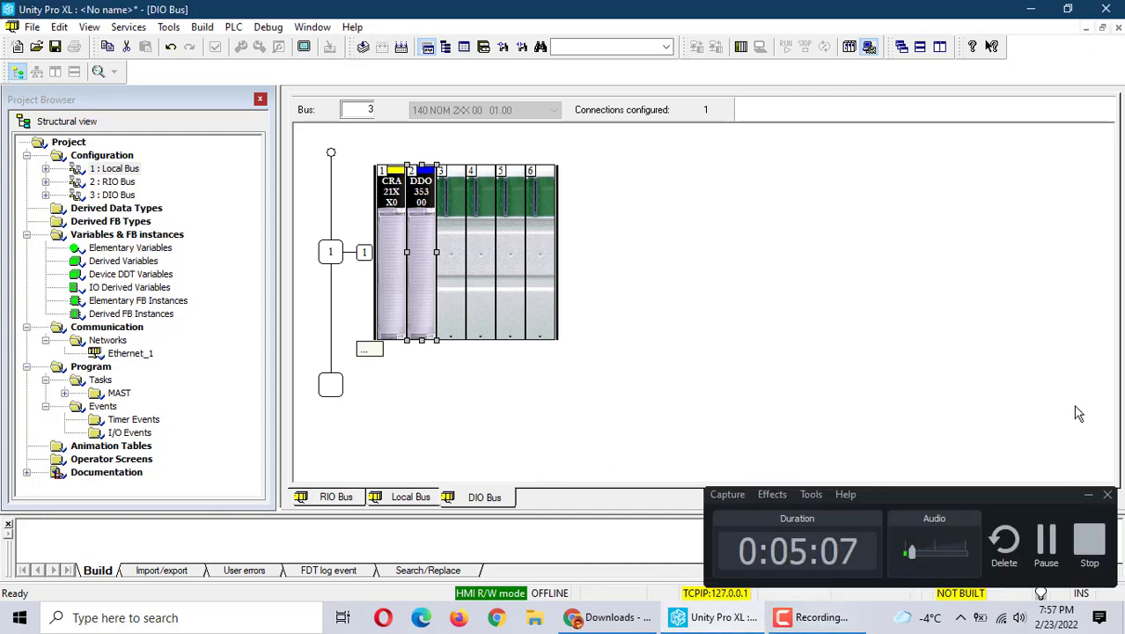
pyautogui.click(1087, 497)
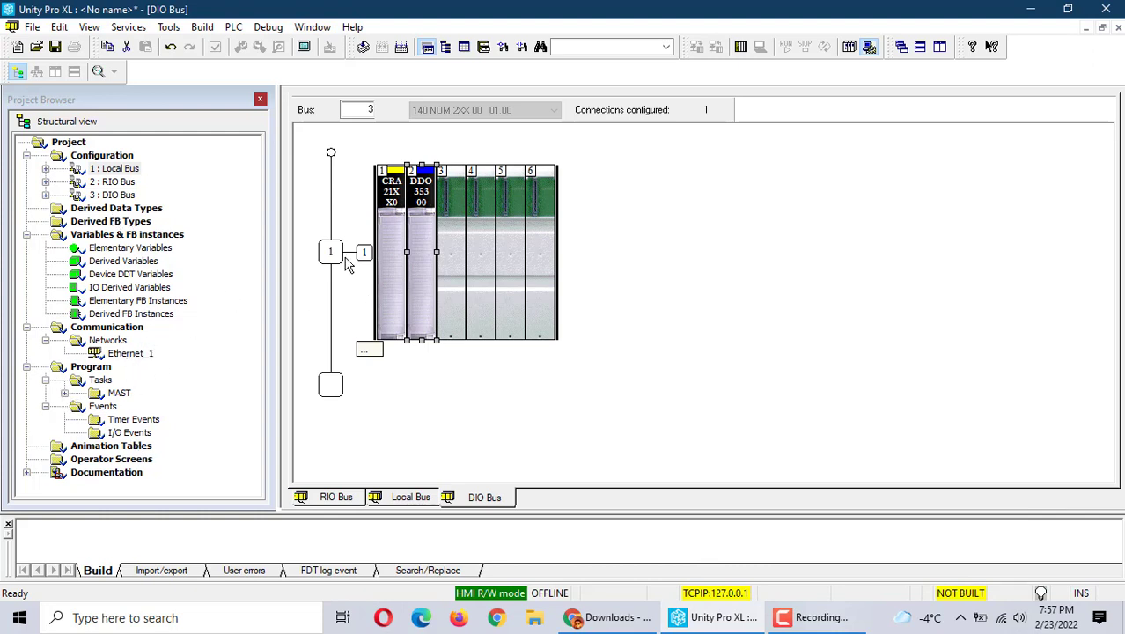
# Open the 140 DDI 353 00 module in the RIO drop and fill its I/O objects grid with the %I implicit objects.
pyautogui.doubleClick(112, 183)
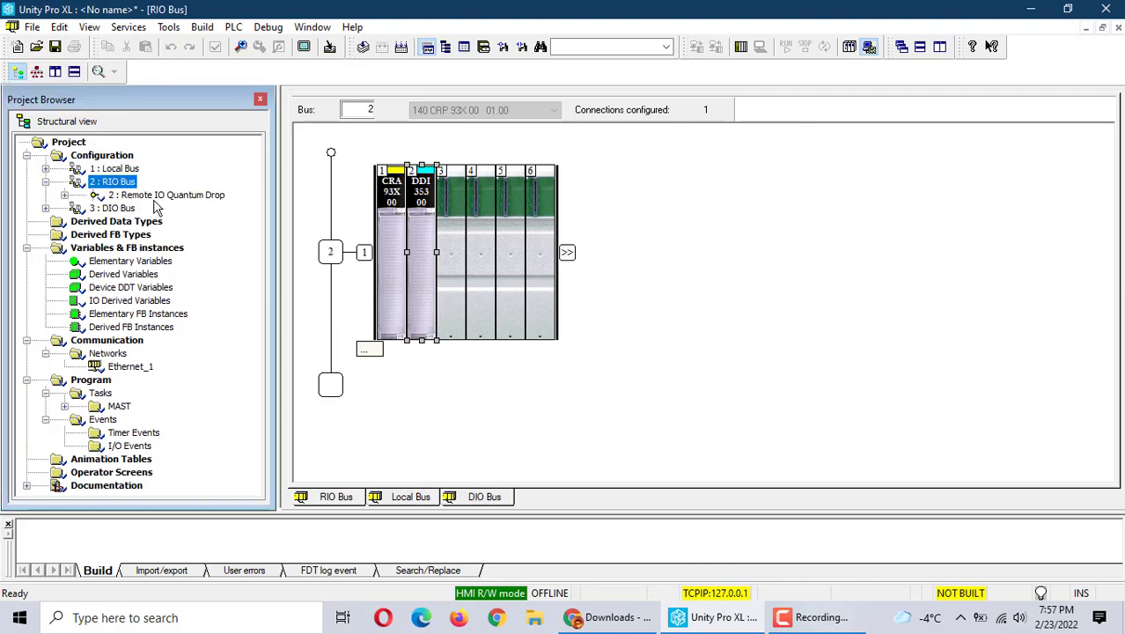
pyautogui.doubleClick(423, 260)
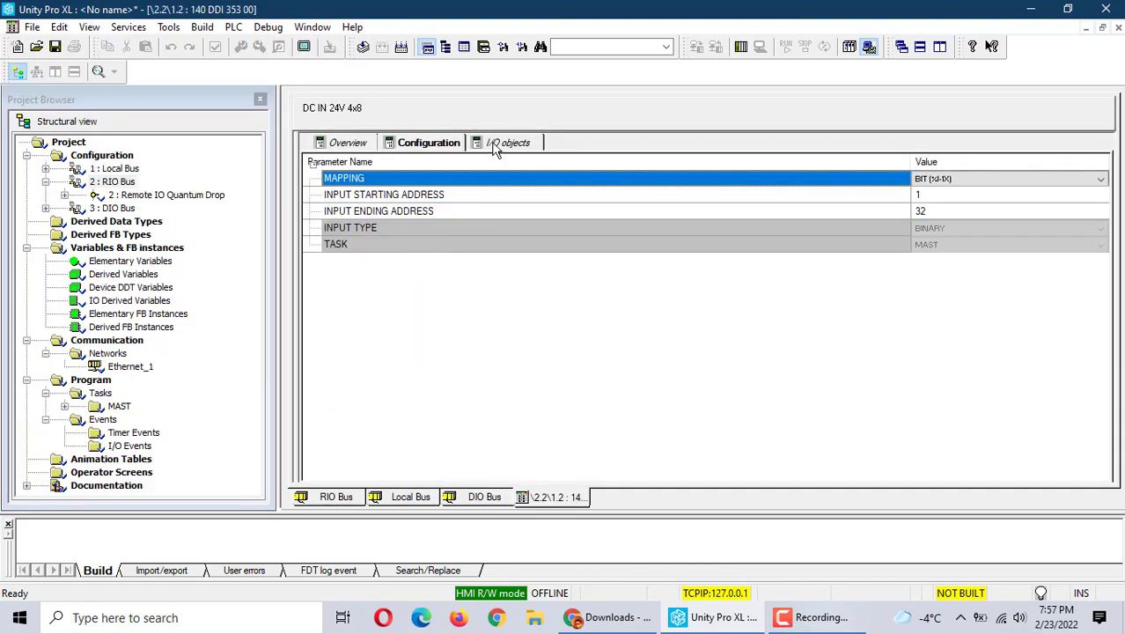
pyautogui.click(499, 143)
pyautogui.click(389, 397)
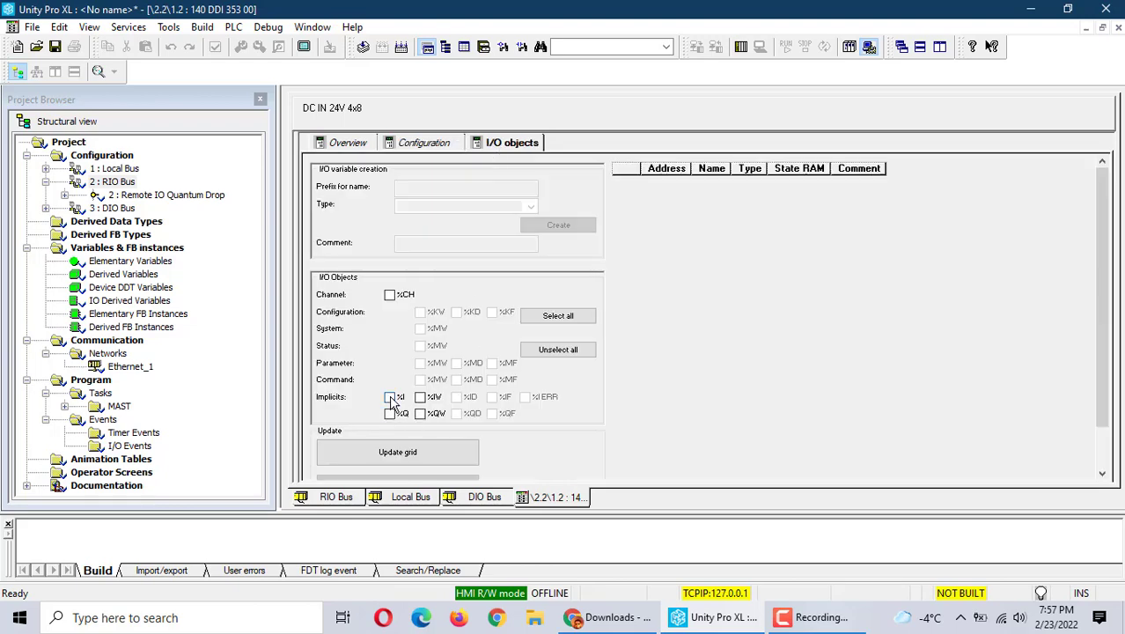
pyautogui.click(409, 451)
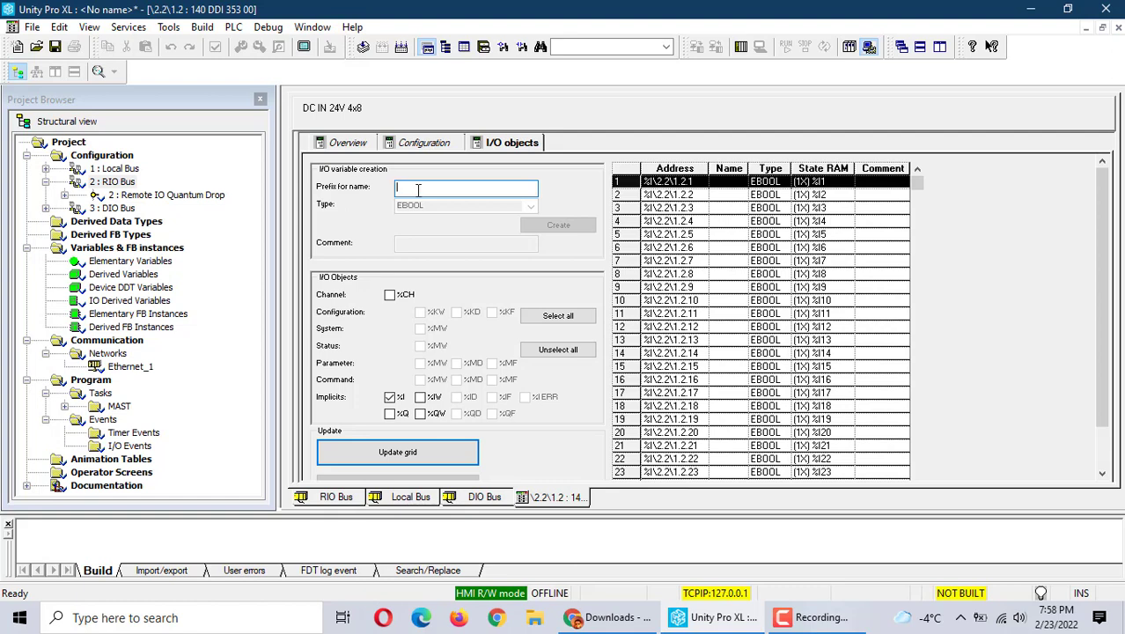
# Create the EBOOL variable start on the DDI module's first input, %I\2.2\1.2.1.
pyautogui.write('st')
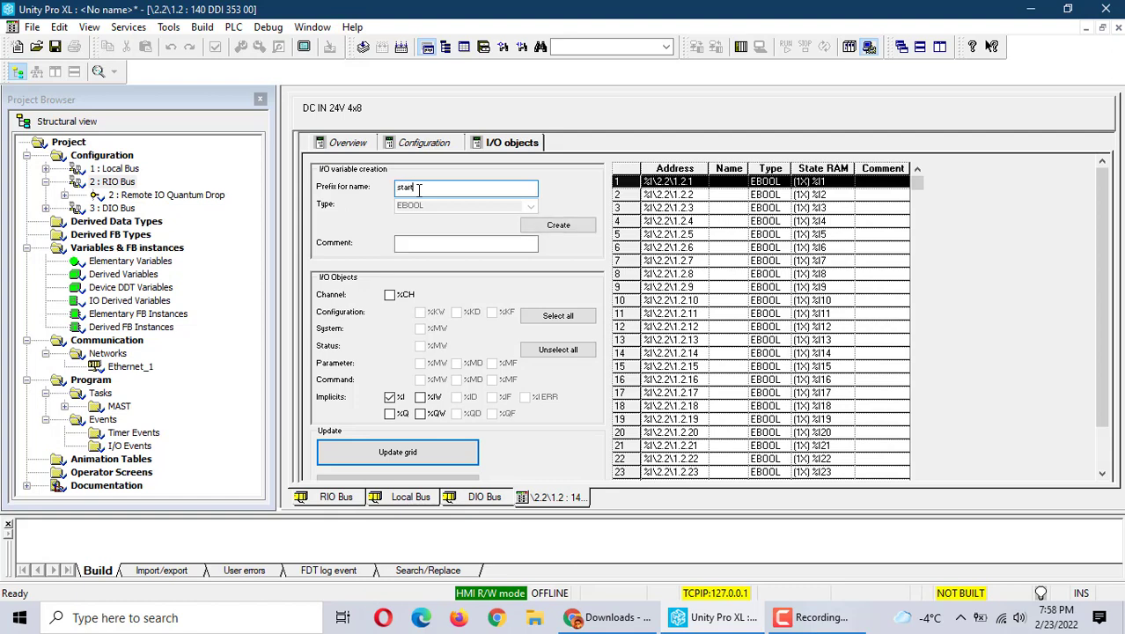
pyautogui.write('art')
pyautogui.click(572, 225)
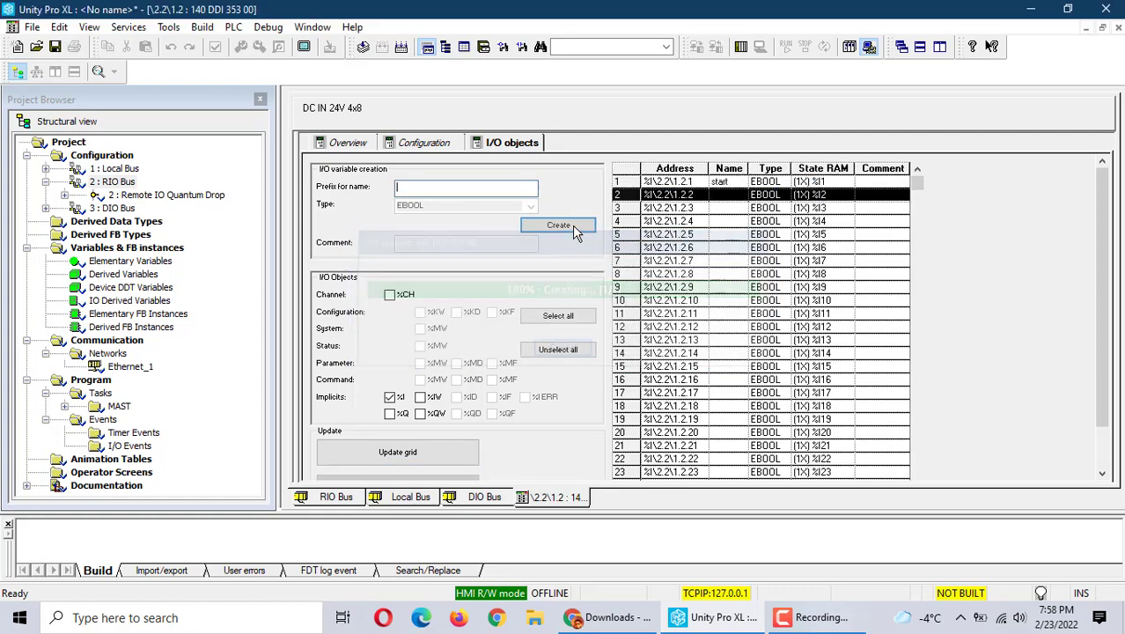
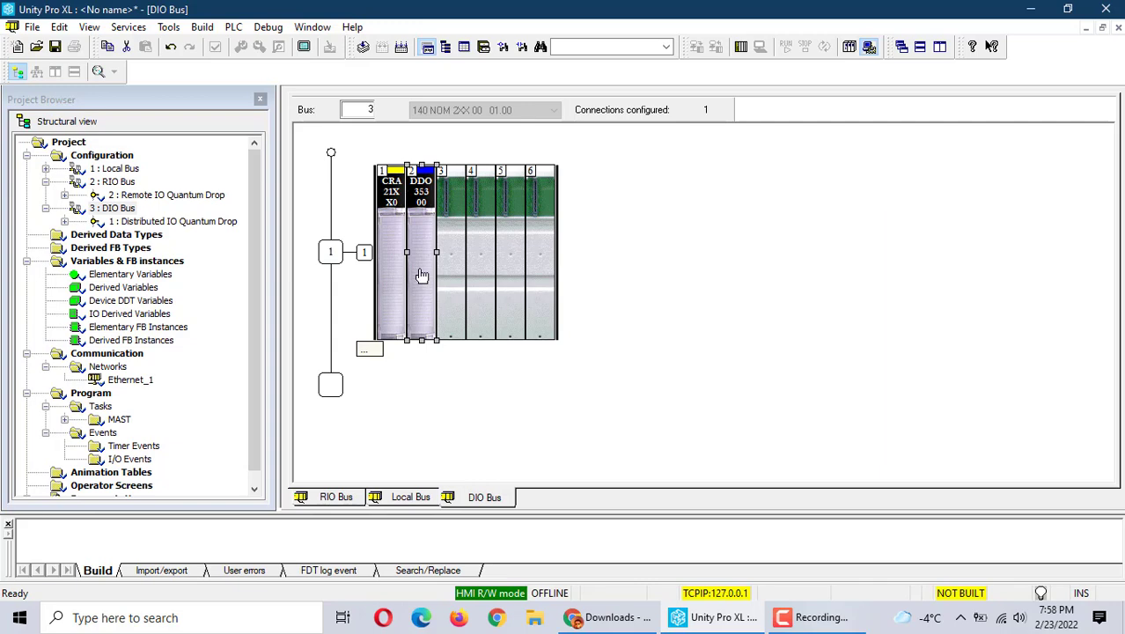
# List the %Q objects of the DIO drop's 140 DDO 353 00 module and create the variable run on output %Q\3.1\1.2.1.
pyautogui.doubleClick(419, 269)
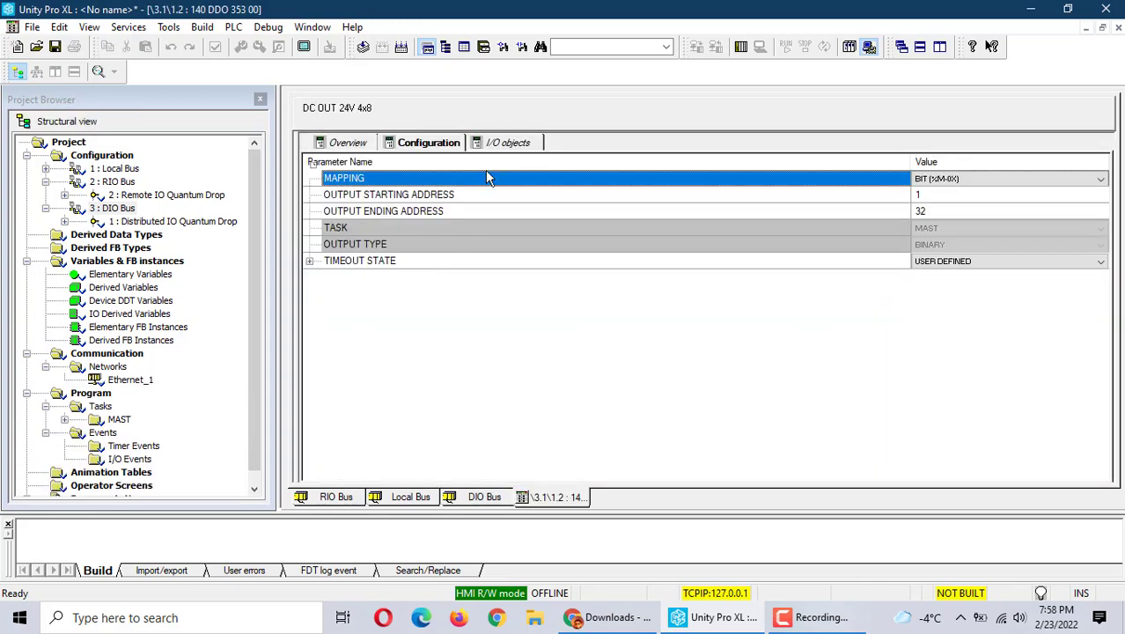
pyautogui.click(496, 144)
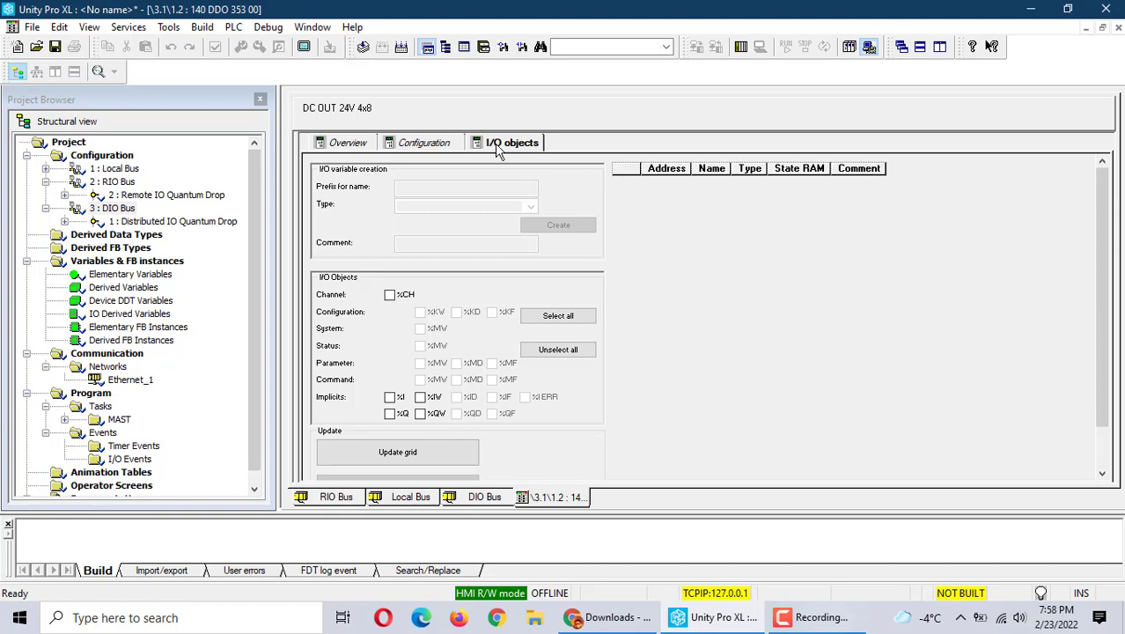
pyautogui.click(389, 412)
pyautogui.click(407, 463)
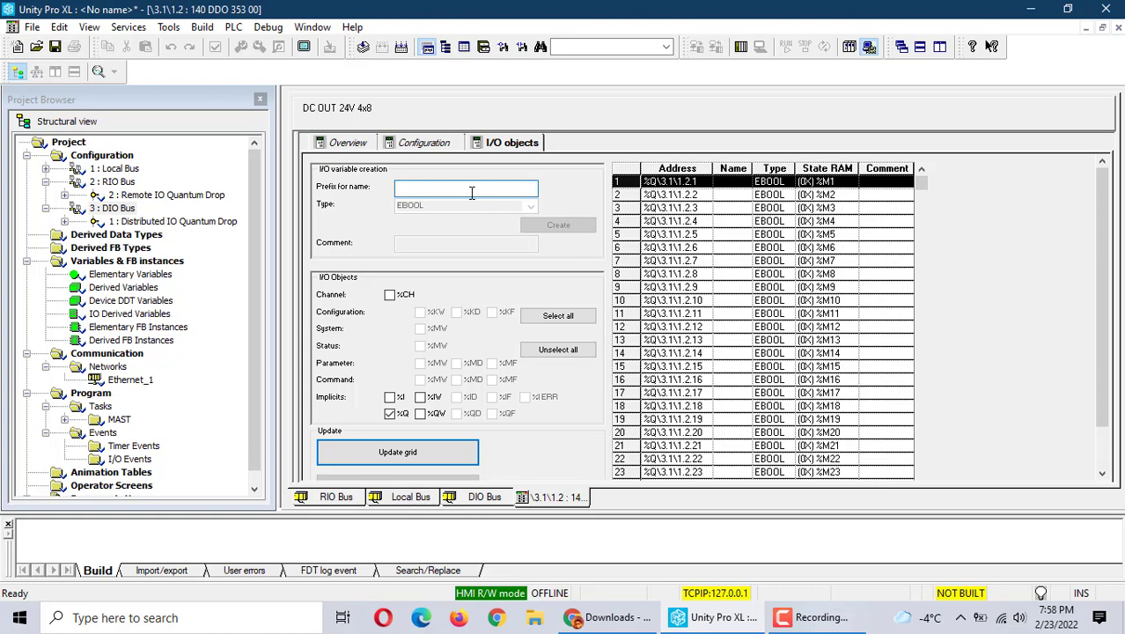
pyautogui.write('mu')
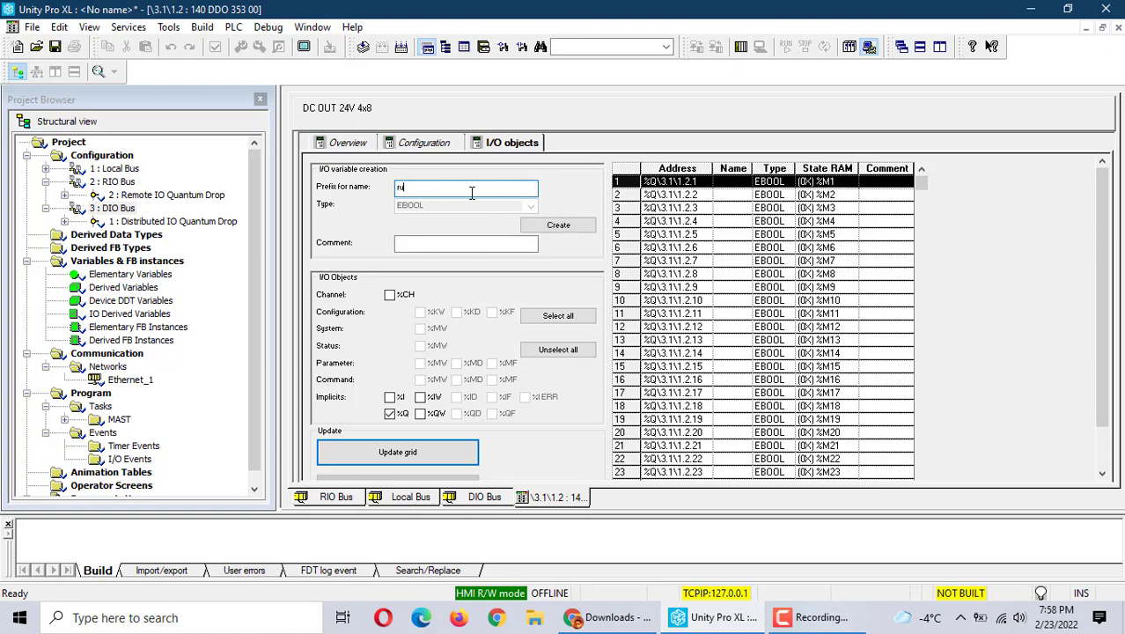
pyautogui.click(557, 225)
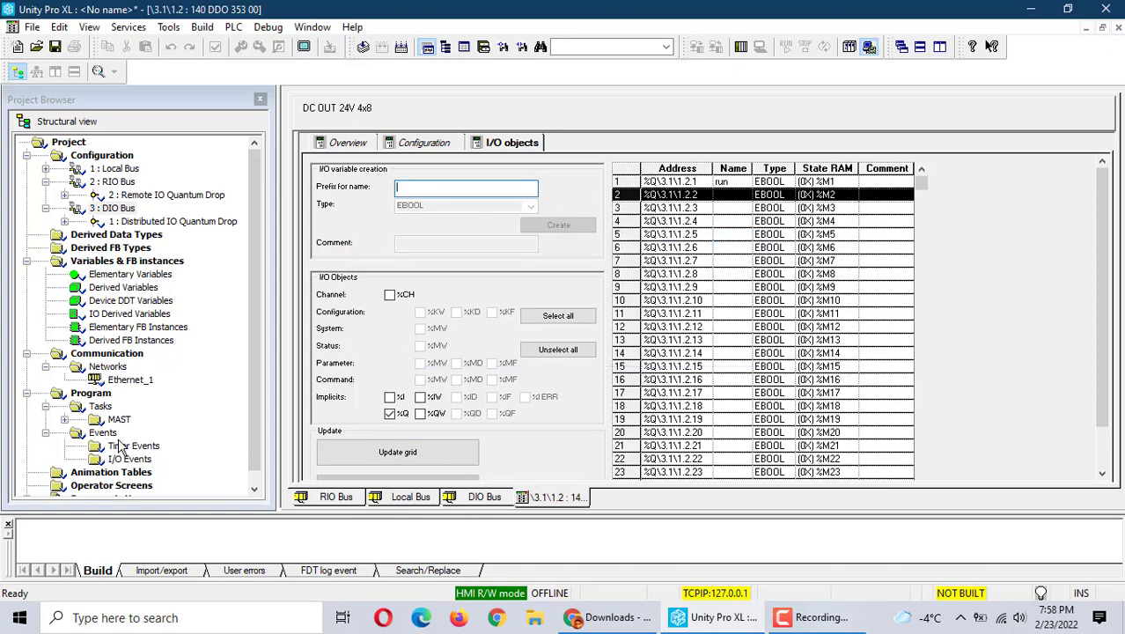
# Create a new program section named test in the LD language under the MAST task.
pyautogui.click(65, 419)
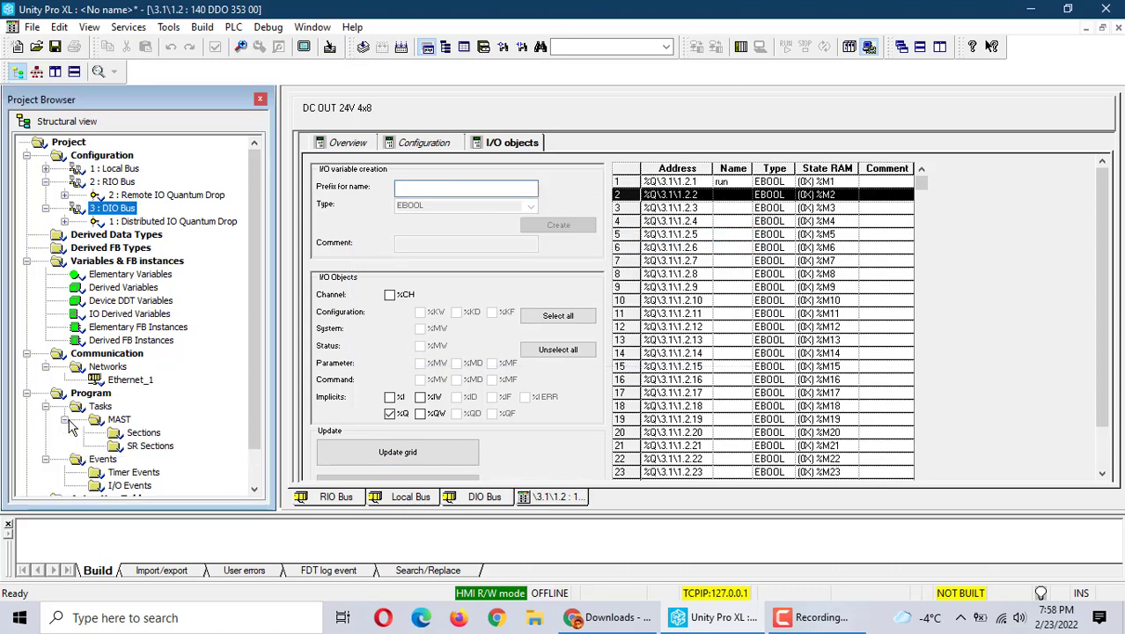
pyautogui.rightClick(143, 432)
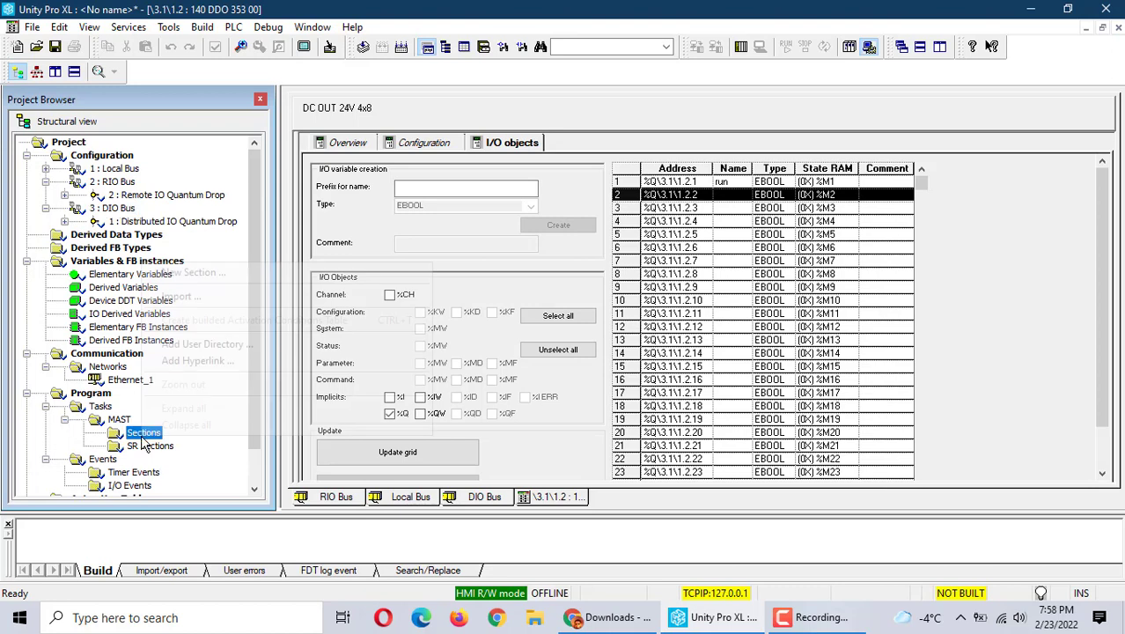
pyautogui.click(208, 274)
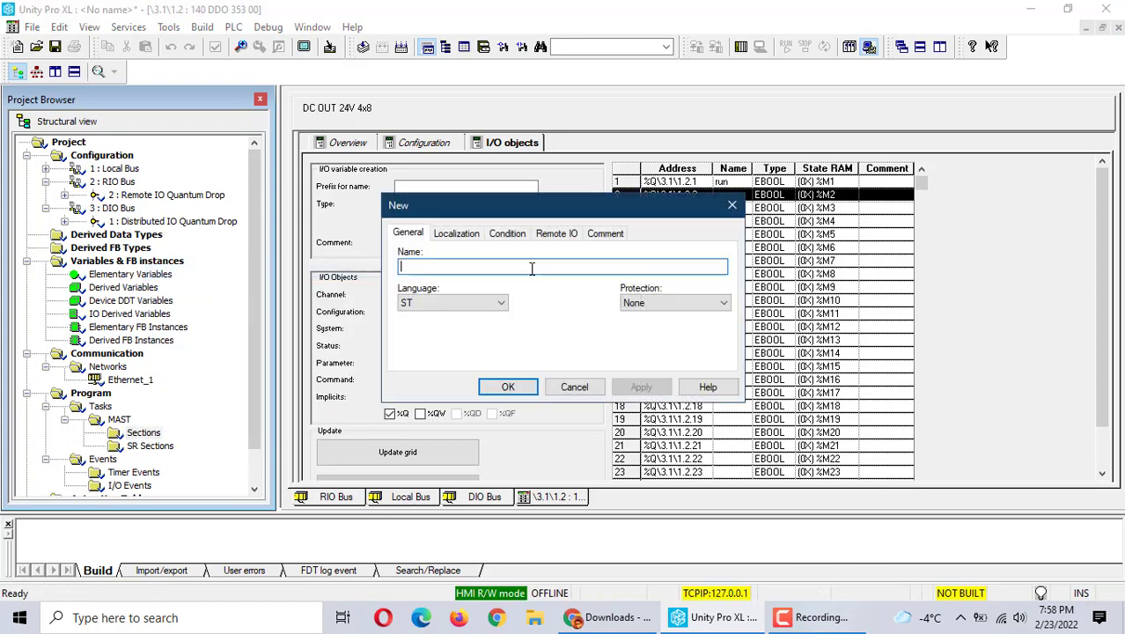
pyautogui.write('test')
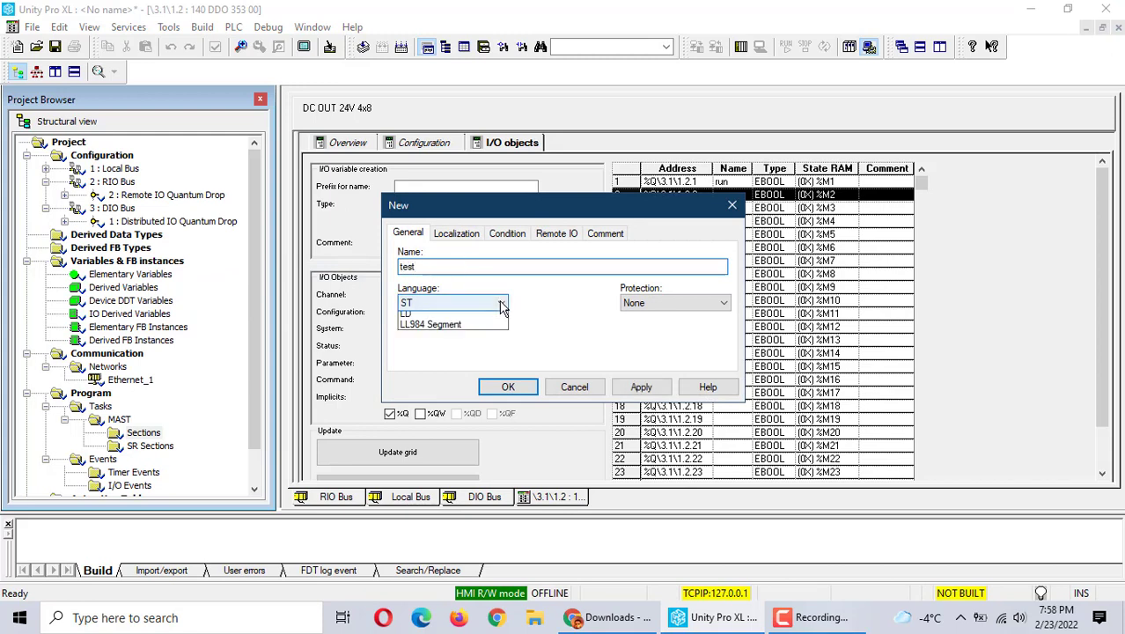
pyautogui.click(493, 303)
pyautogui.click(409, 364)
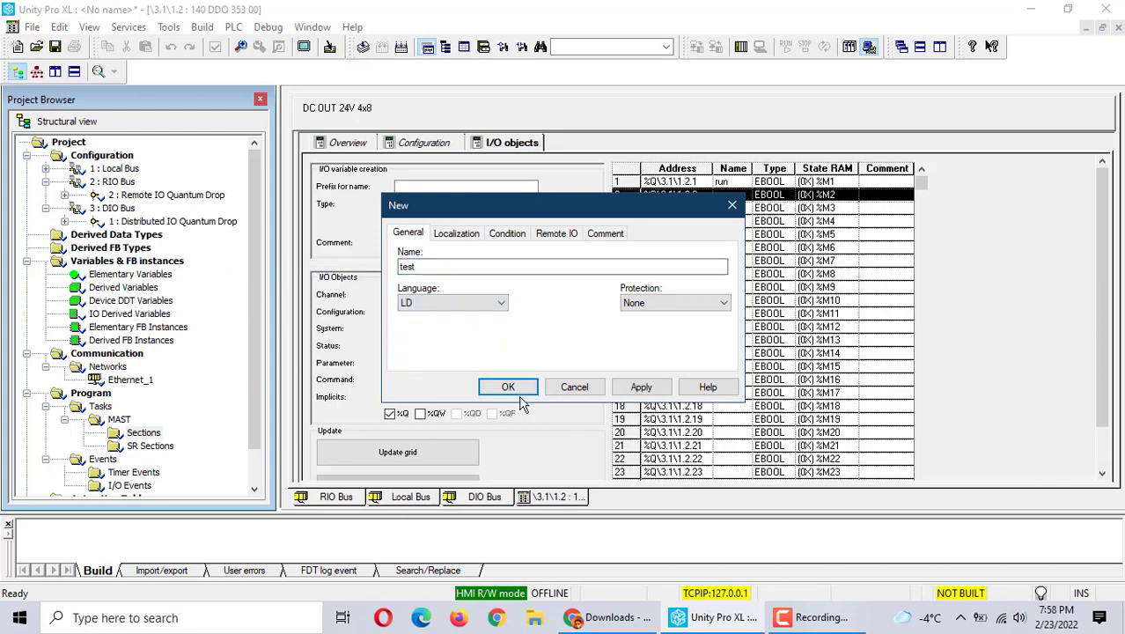
pyautogui.click(522, 392)
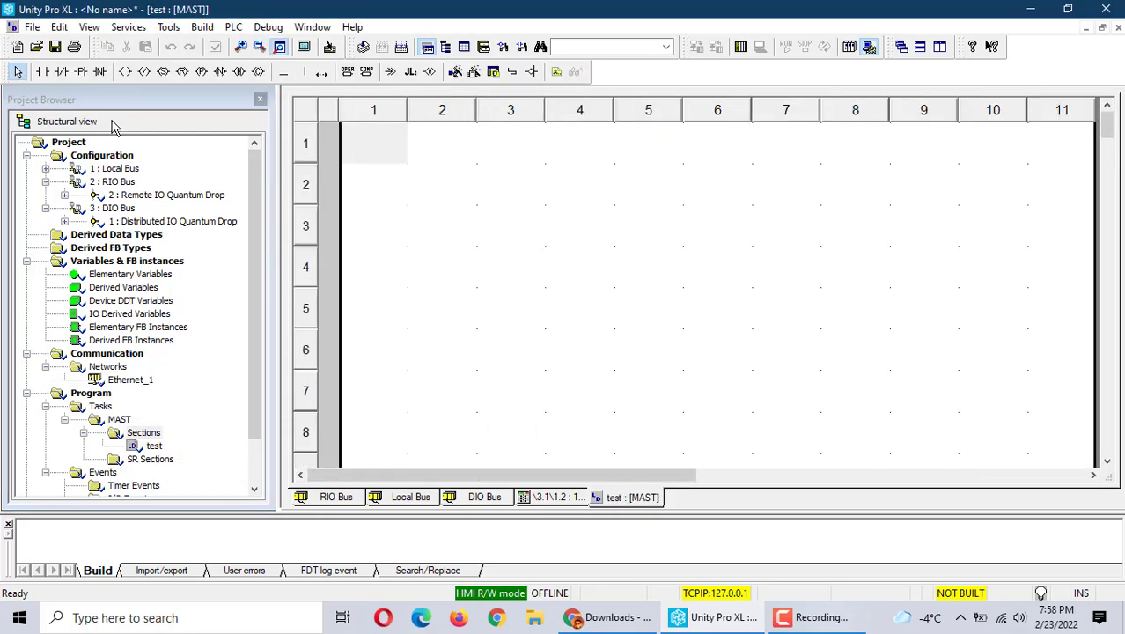
# Build rung 1 with a normally open contact in column 1, a normally closed contact in column 2 and a coil in column 6.
pyautogui.click(43, 71)
pyautogui.click(374, 159)
pyautogui.click(62, 71)
pyautogui.click(436, 156)
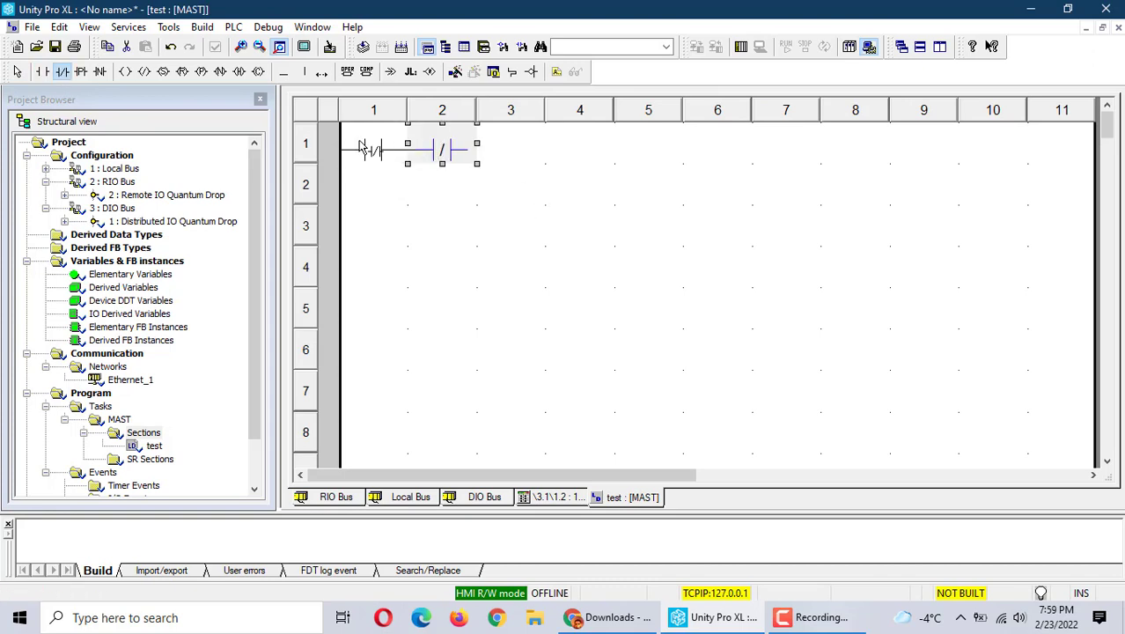
pyautogui.click(126, 72)
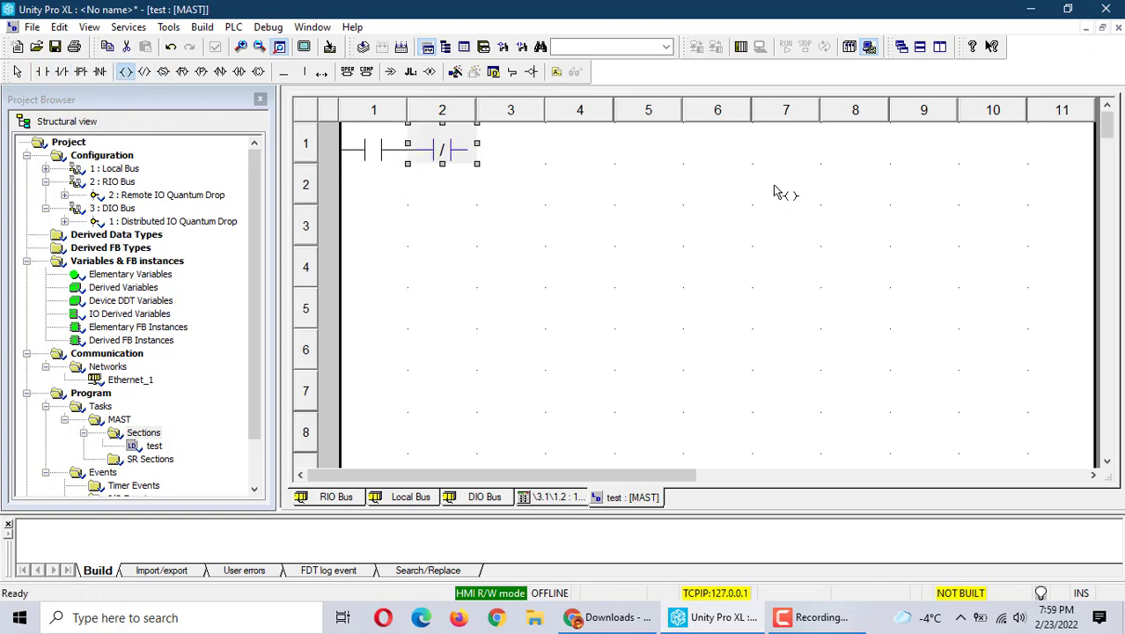
pyautogui.click(692, 145)
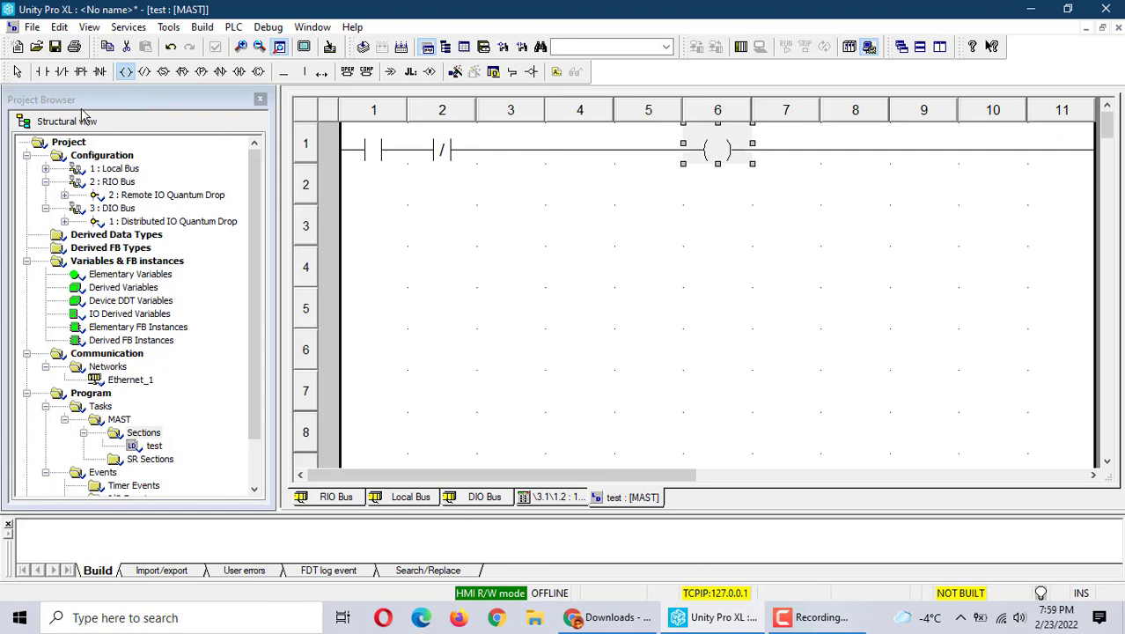
pyautogui.hotkey('ctrl', 'o')
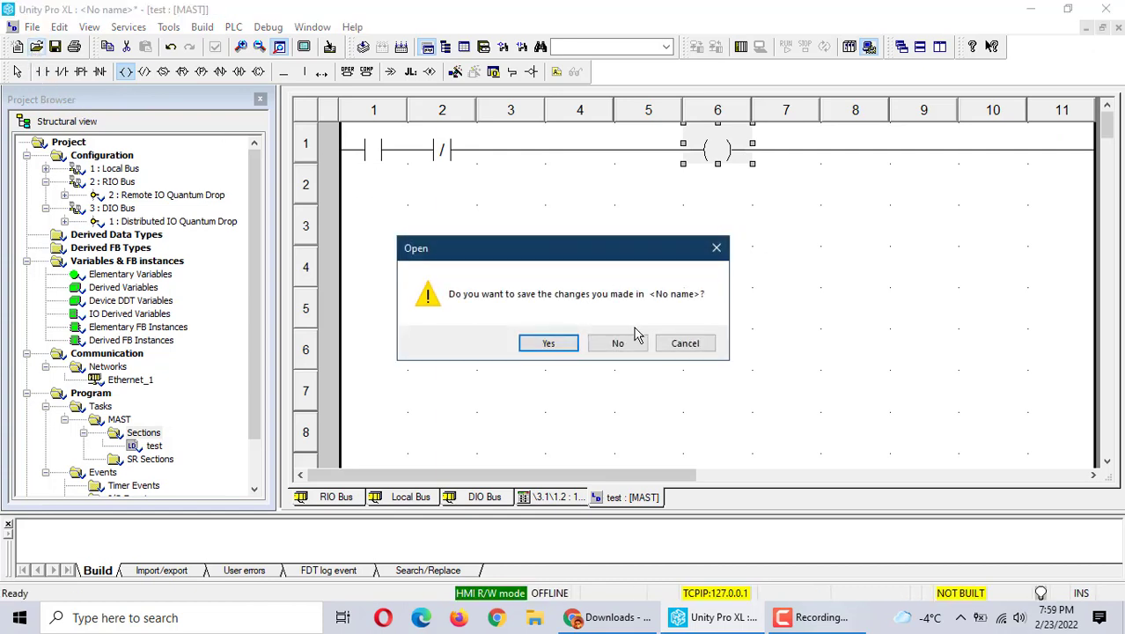
pyautogui.click(682, 345)
# Add a normally open contact in row 2, column 1 and link it vertically in parallel with the contact above.
pyautogui.click(42, 71)
pyautogui.click(360, 199)
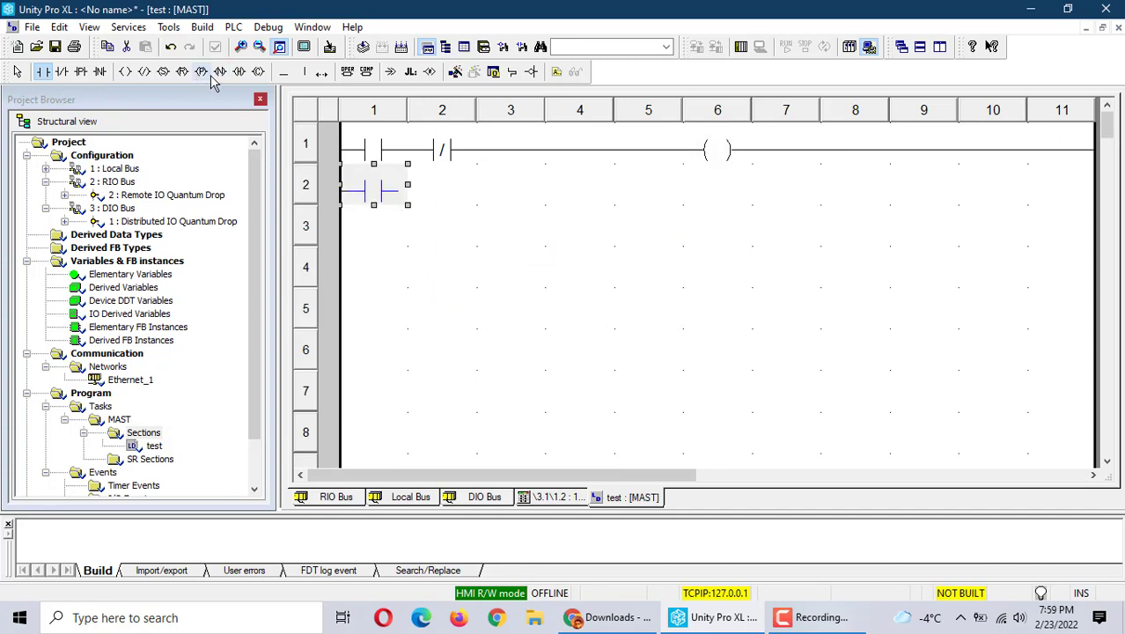
pyautogui.click(305, 71)
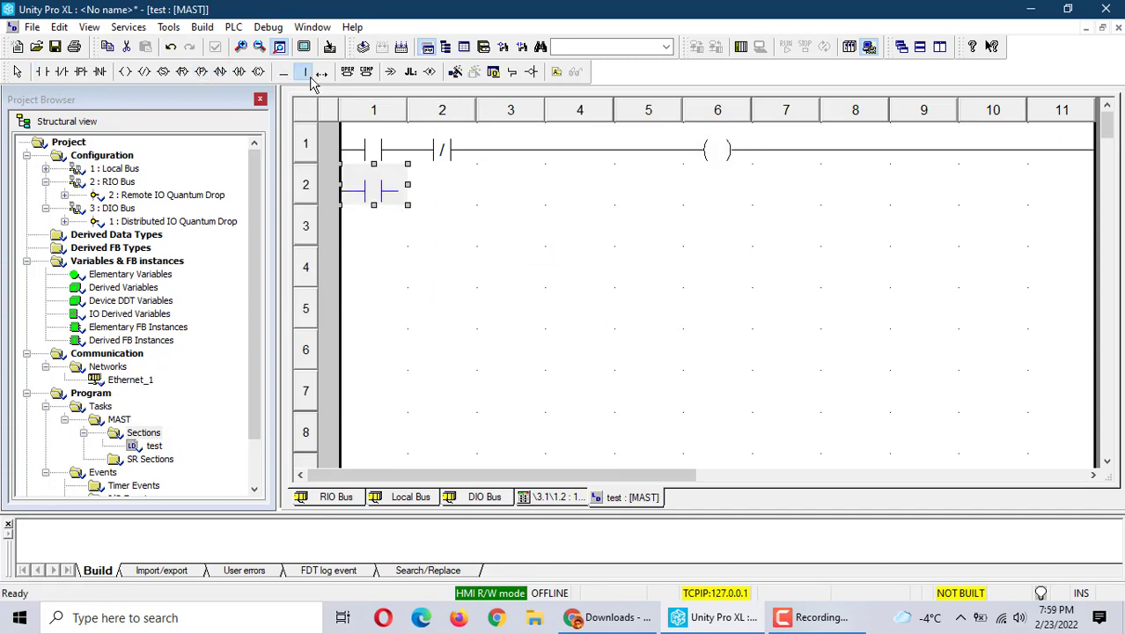
pyautogui.click(390, 159)
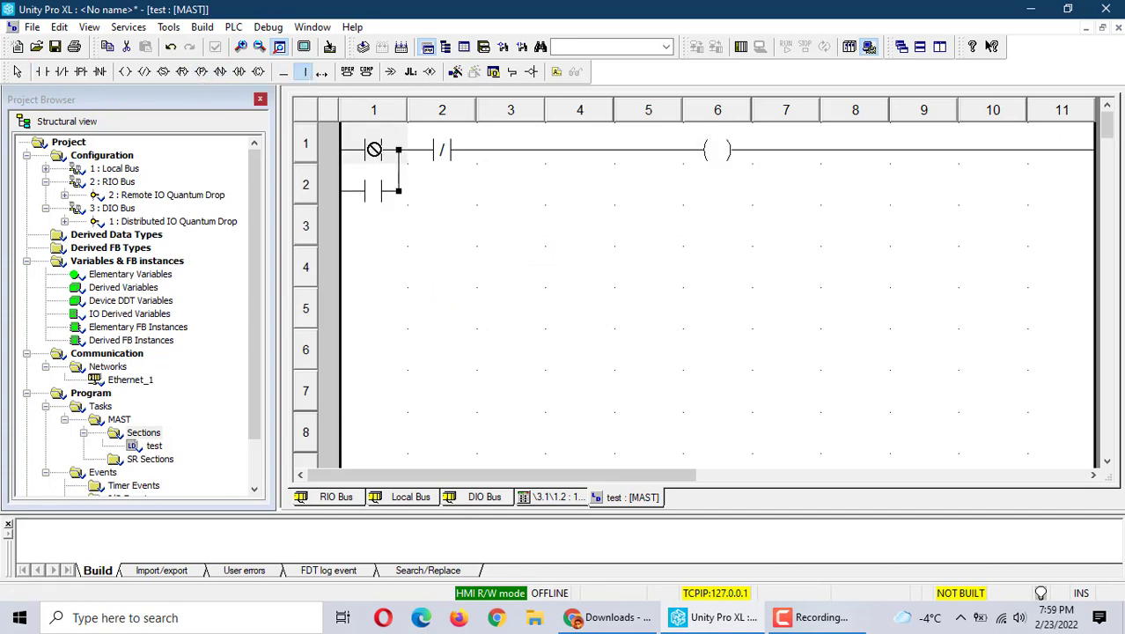
pyautogui.doubleClick(374, 148)
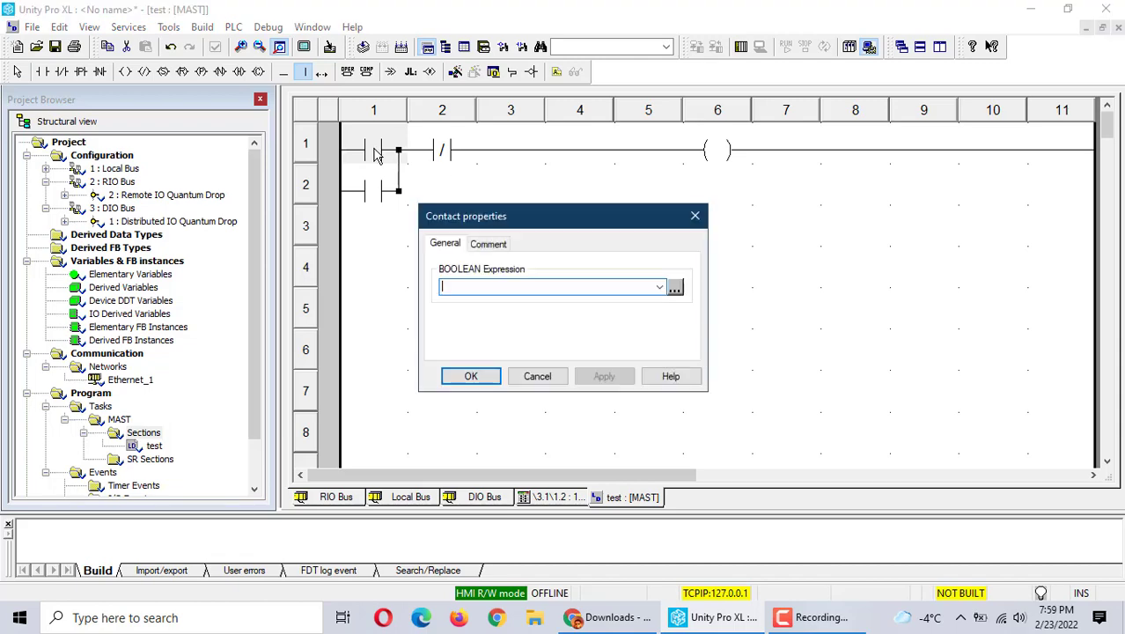
pyautogui.click(675, 288)
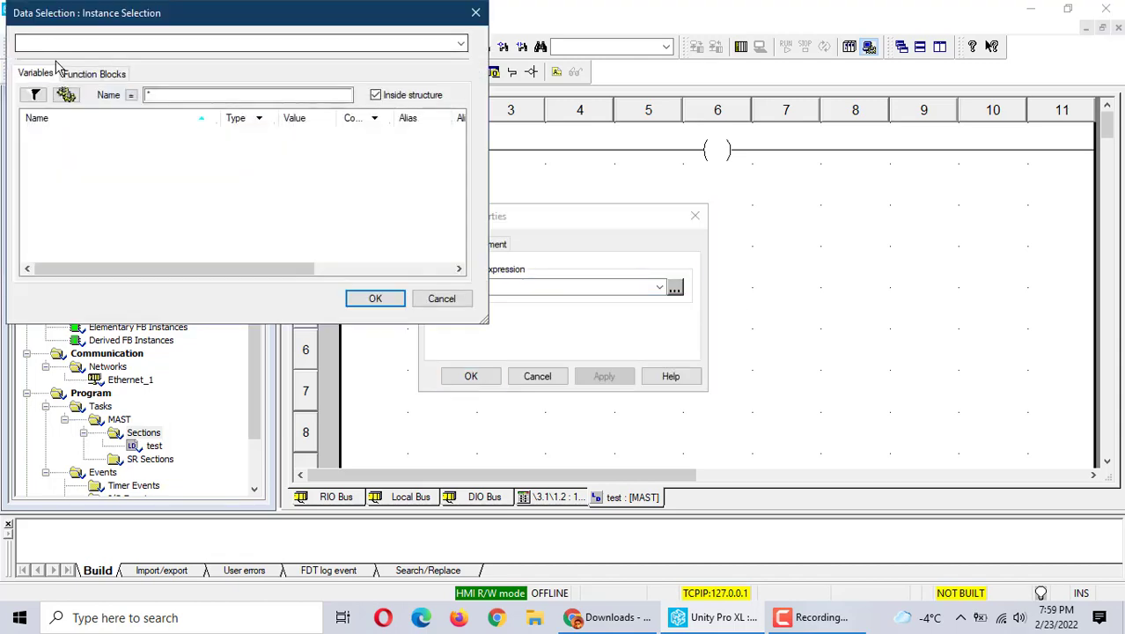
pyautogui.click(92, 79)
pyautogui.click(44, 73)
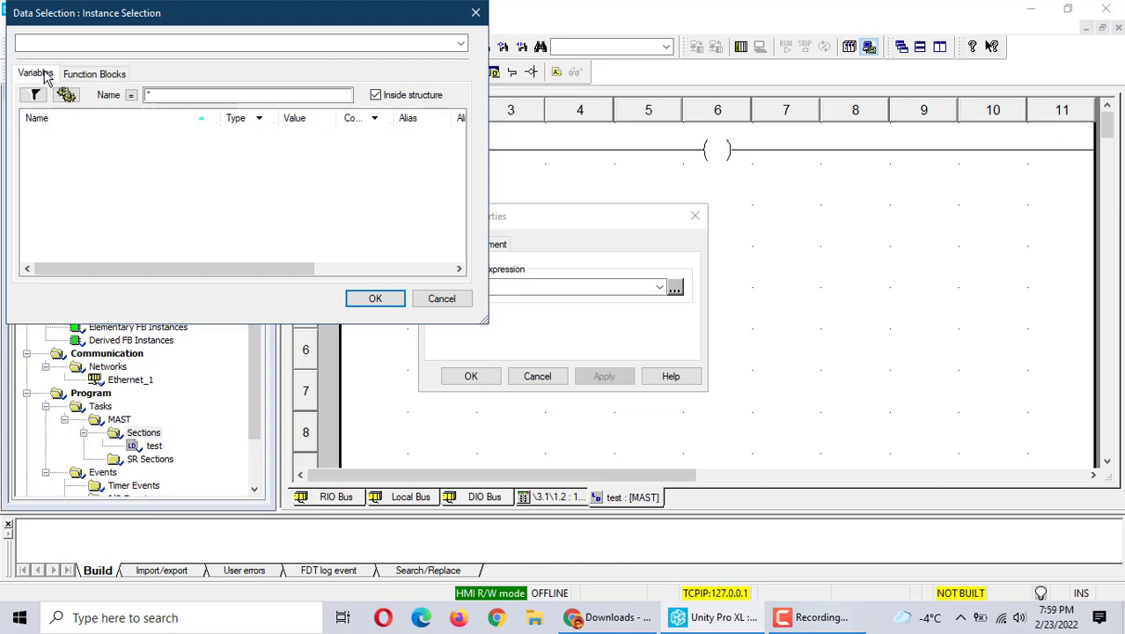
pyautogui.click(439, 299)
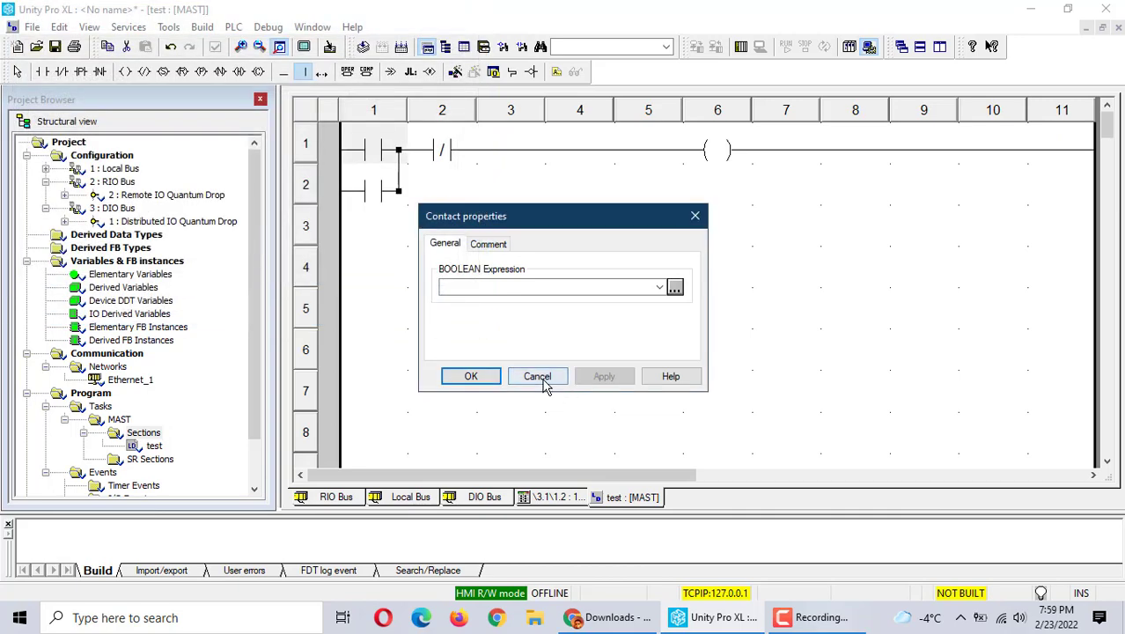
pyautogui.click(537, 375)
pyautogui.press('Escape')
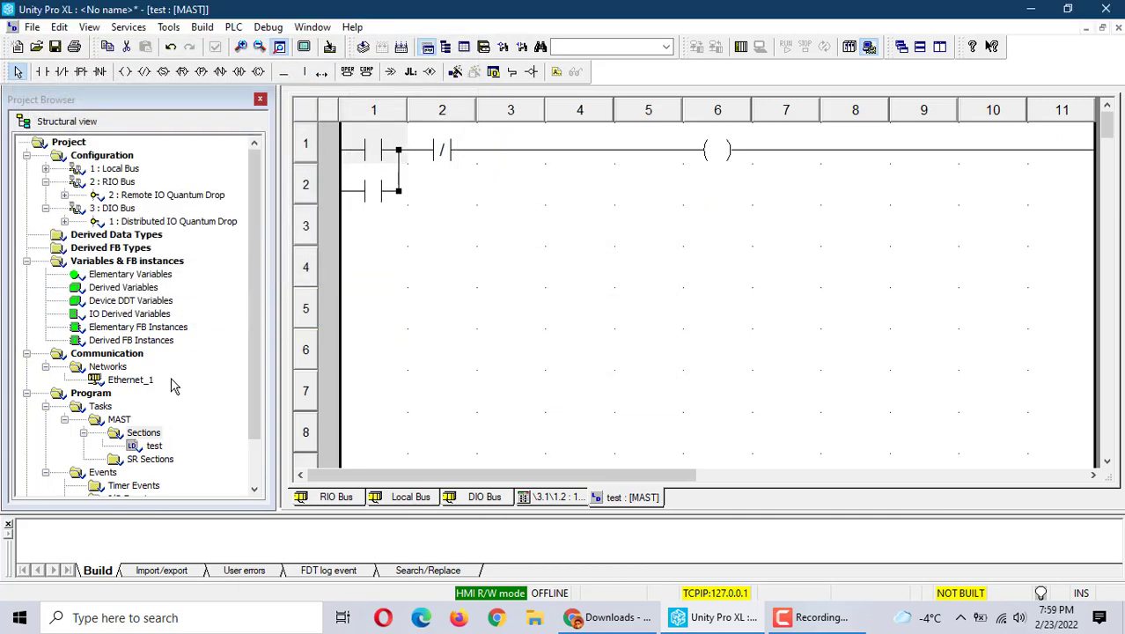
# Open the project's Elementary Variables in the Data Editor to review the declared I/O variables.
pyautogui.doubleClick(115, 275)
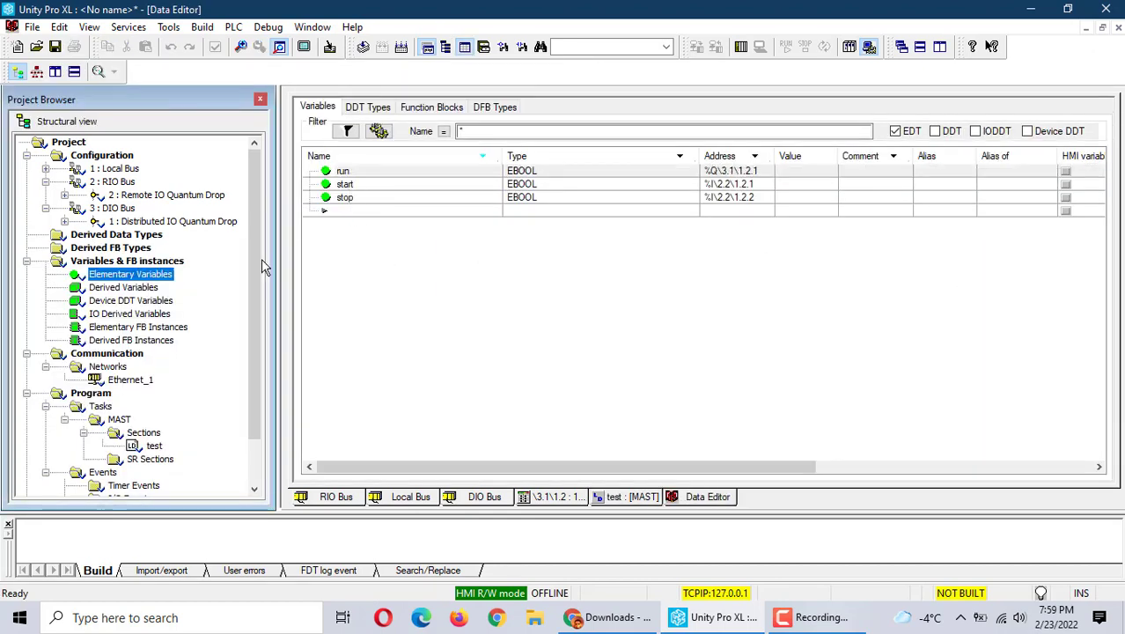
# In the test section, assign the variable start to the row 1 normally open contact and stop to the normally closed contact.
pyautogui.doubleClick(140, 450)
pyautogui.doubleClick(382, 152)
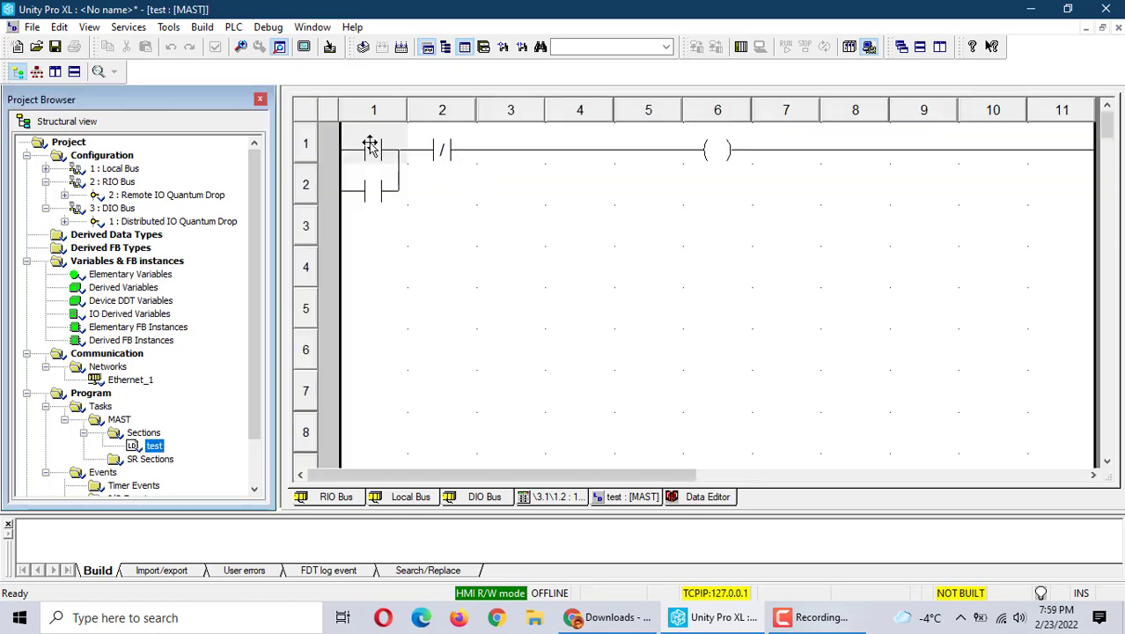
pyautogui.write('start')
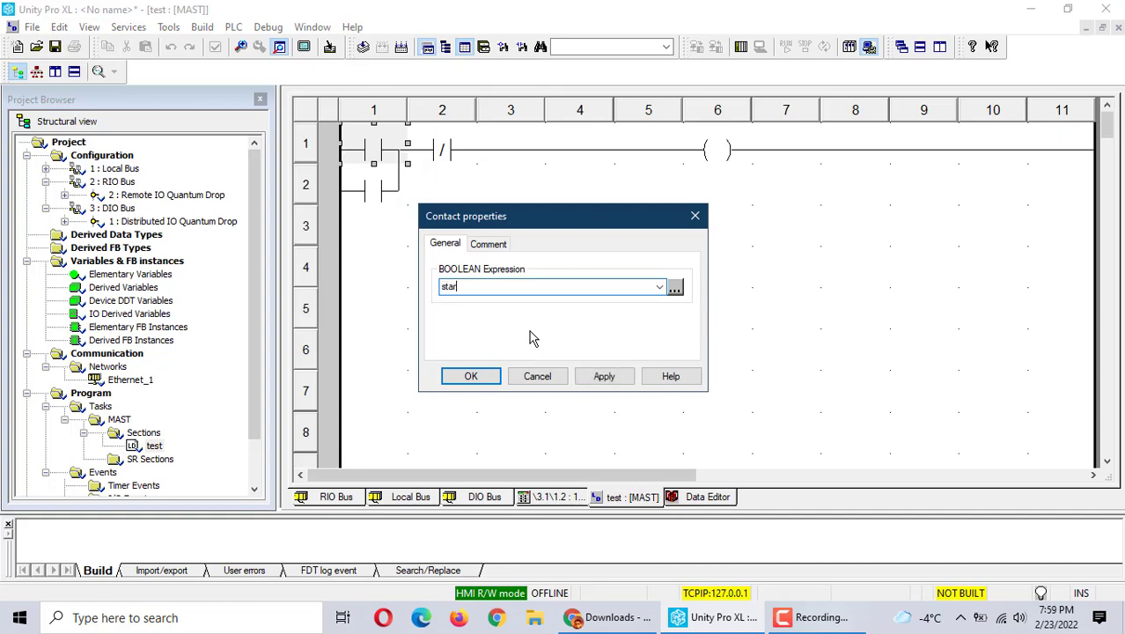
pyautogui.click(469, 377)
pyautogui.doubleClick(440, 150)
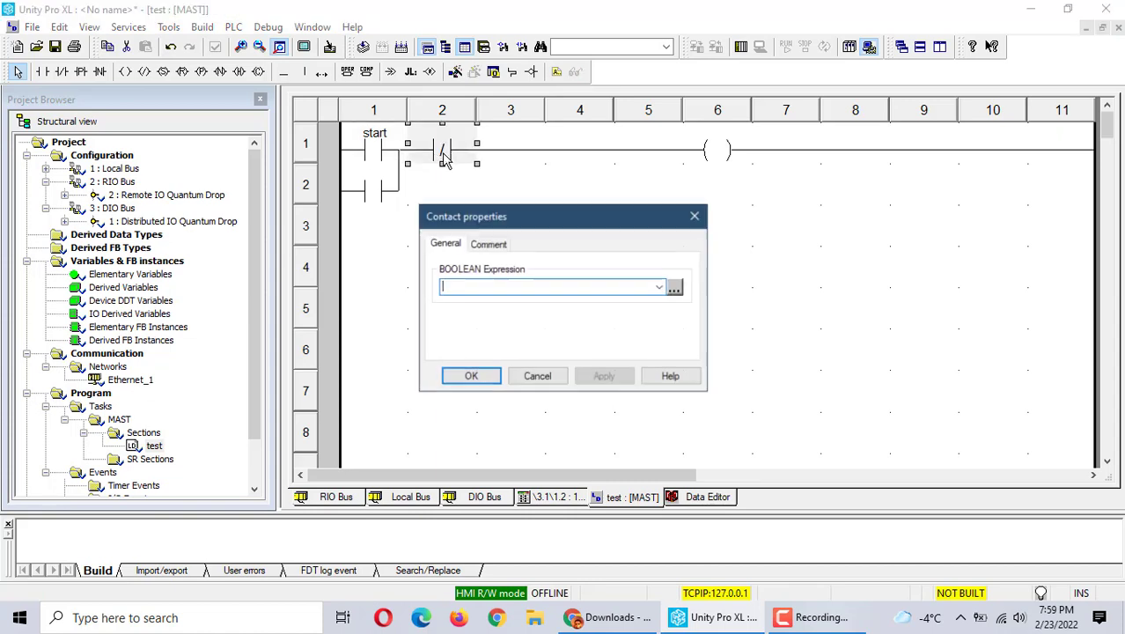
pyautogui.write('stop')
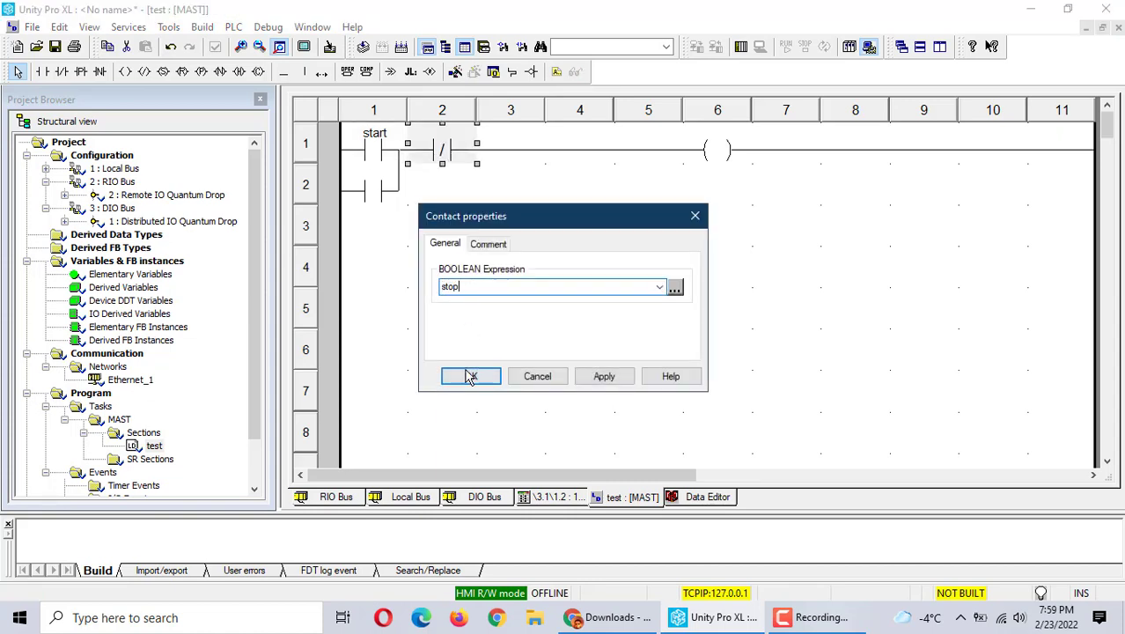
pyautogui.click(471, 376)
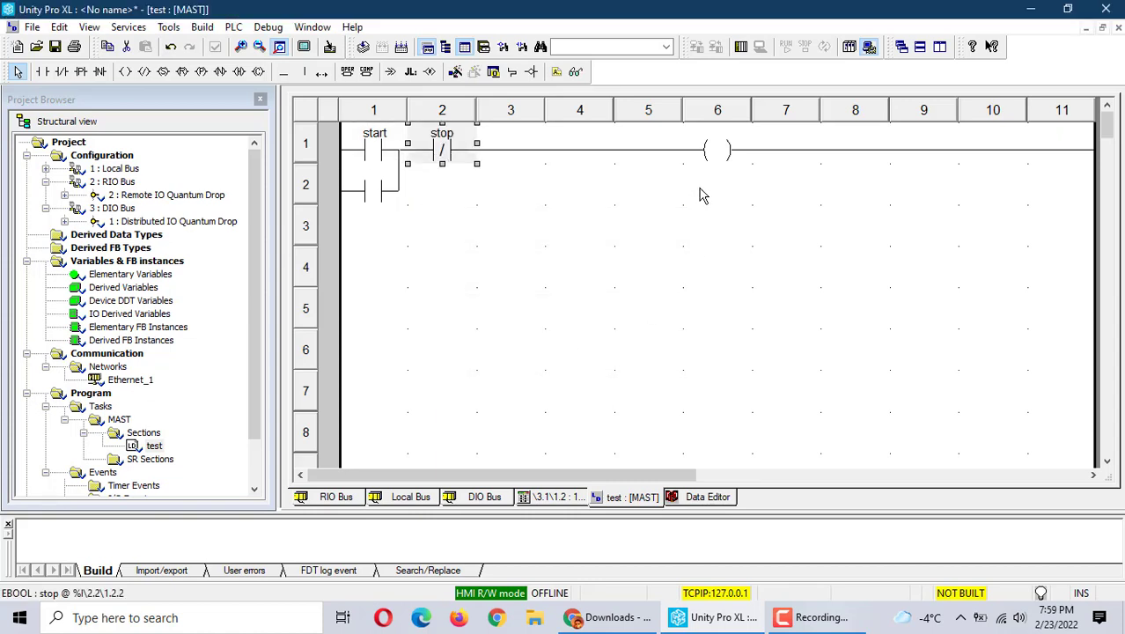
# Assign the variable run to both the coil in column 6 and the parallel contact in row 2.
pyautogui.click(724, 149)
pyautogui.doubleClick(723, 150)
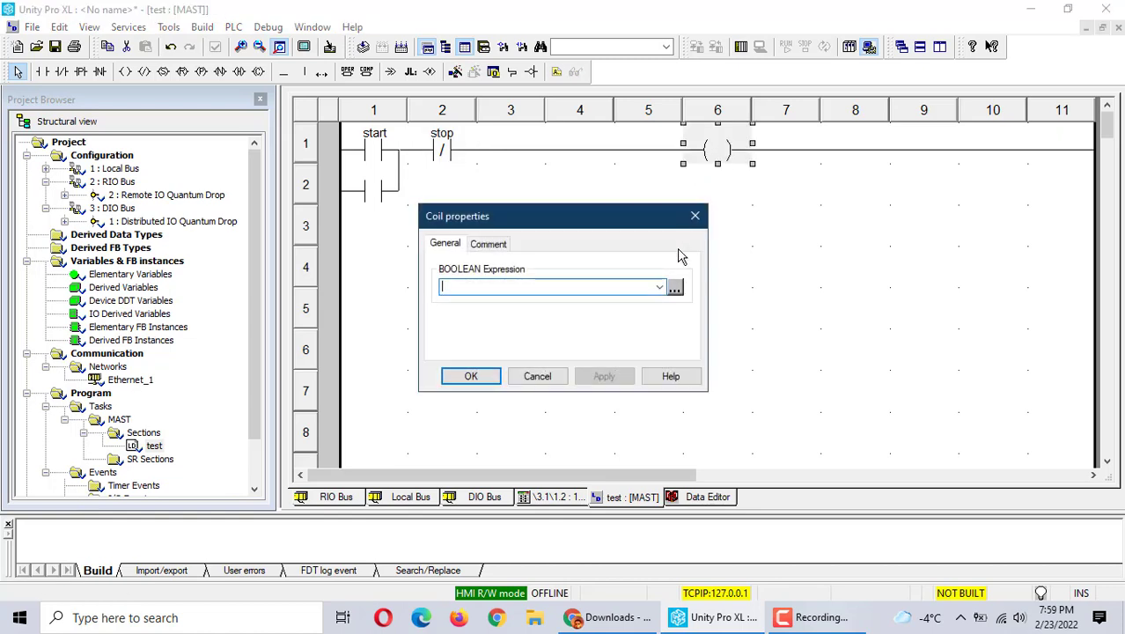
pyautogui.write('run')
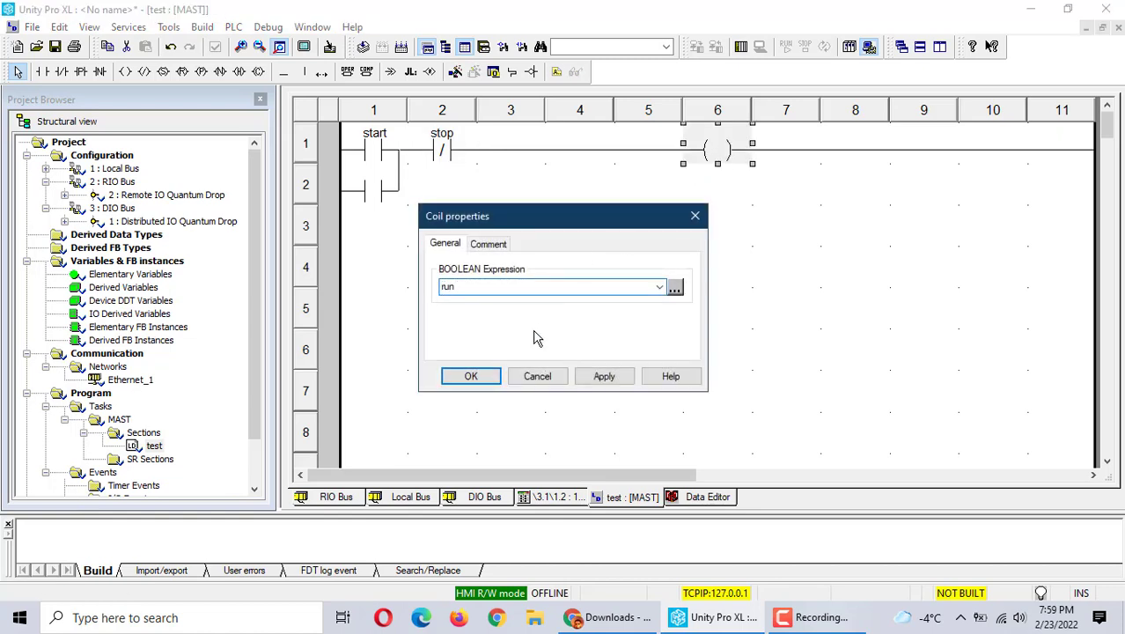
pyautogui.click(470, 376)
pyautogui.click(376, 190)
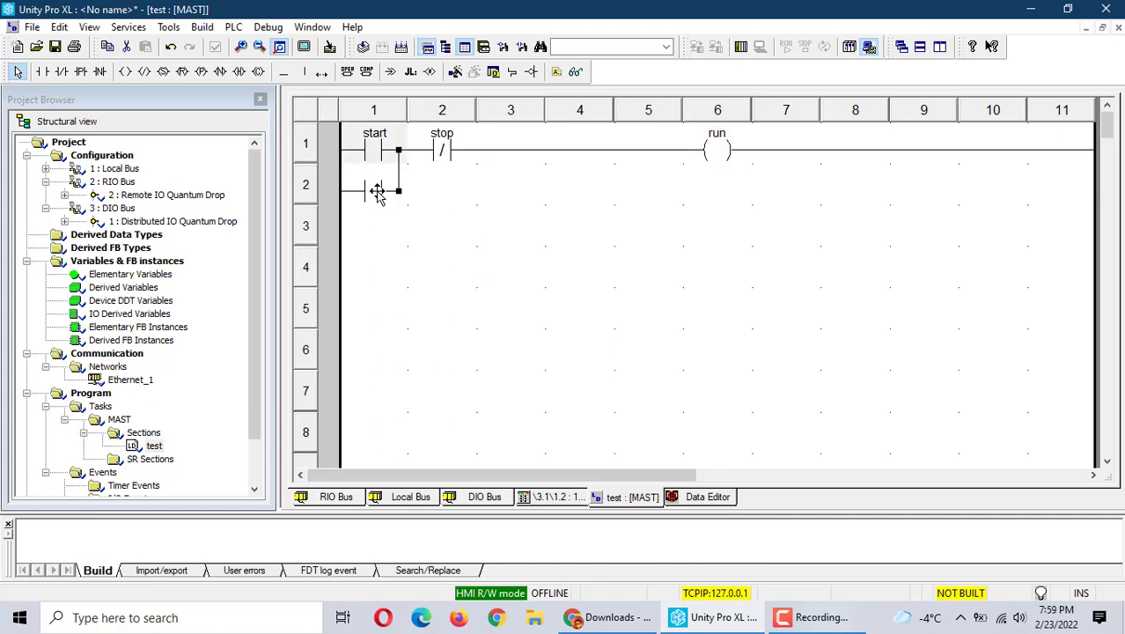
pyautogui.click(376, 191)
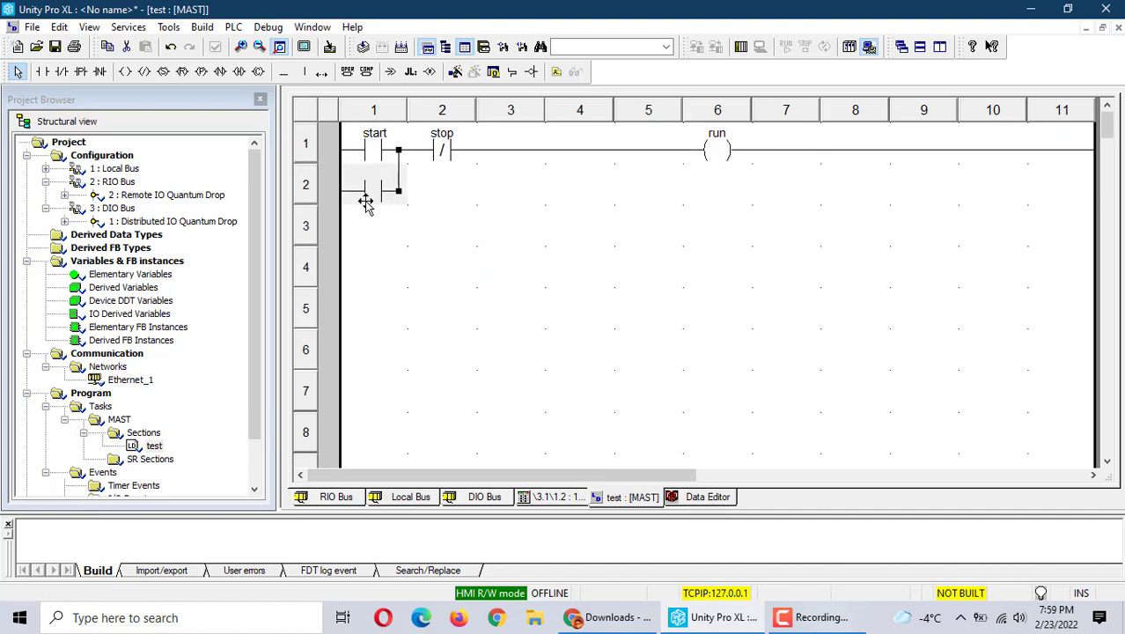
pyautogui.doubleClick(368, 205)
pyautogui.write('run')
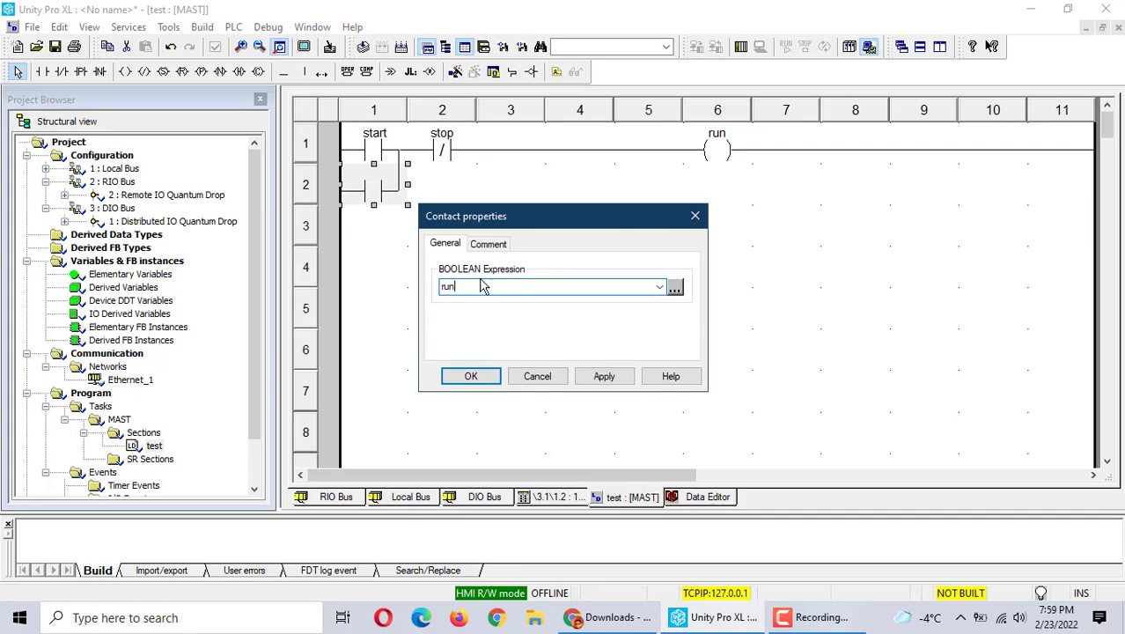
pyautogui.click(489, 377)
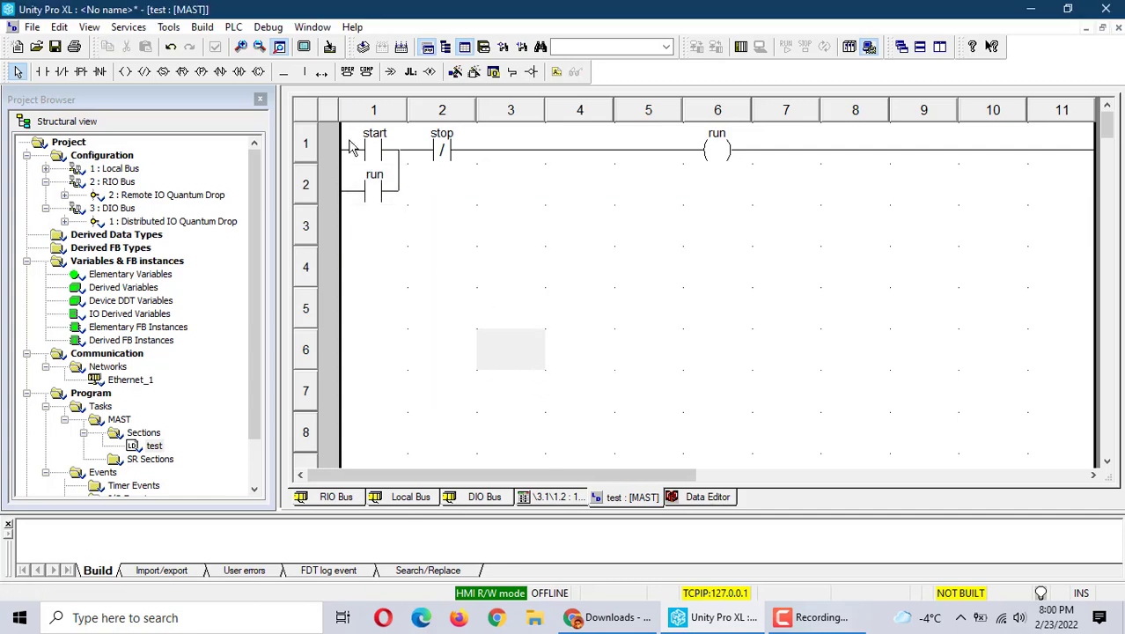
# Switch the ladder section to Mixed Display Mode so addresses and comments are displayed with the variable names.
pyautogui.click(167, 27)
pyautogui.moveTo(129, 33)
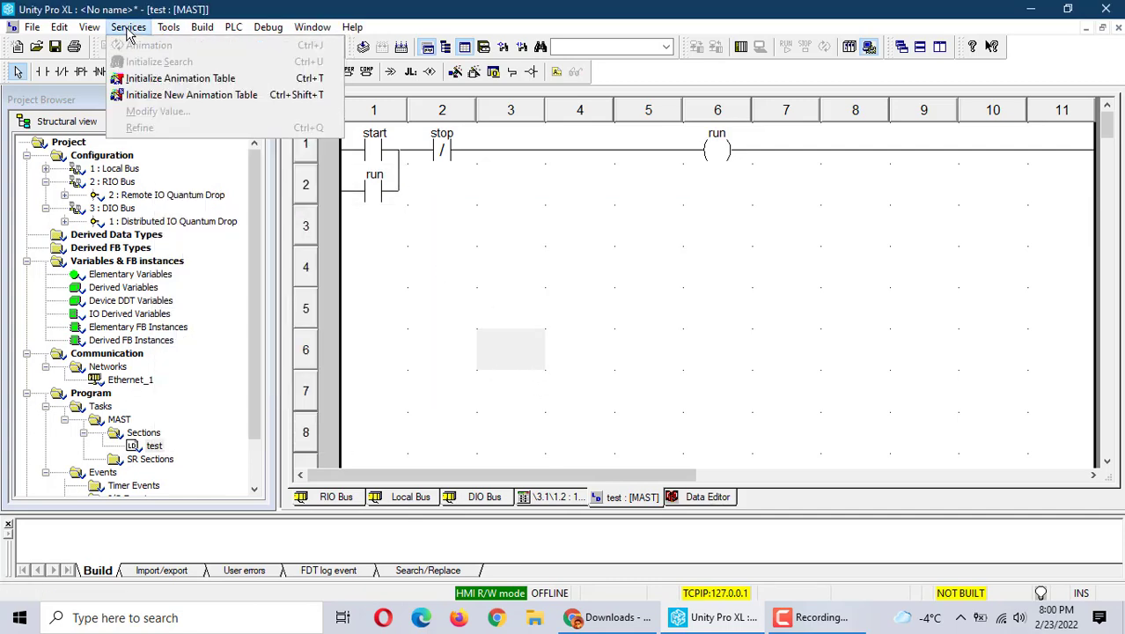
pyautogui.moveTo(173, 28)
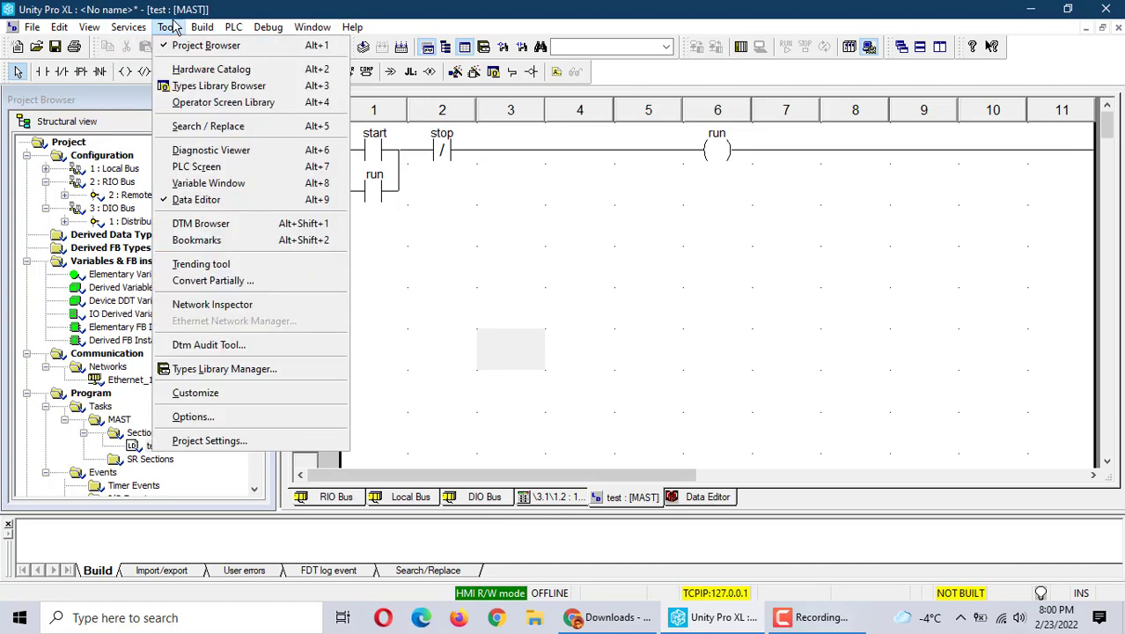
pyautogui.moveTo(90, 27)
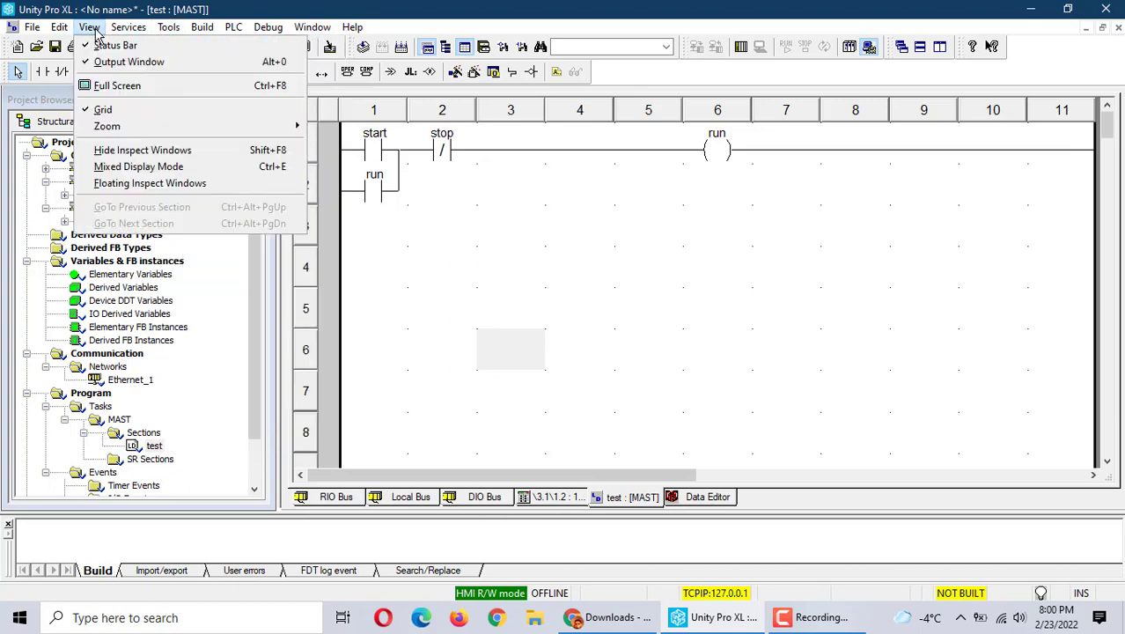
pyautogui.click(147, 170)
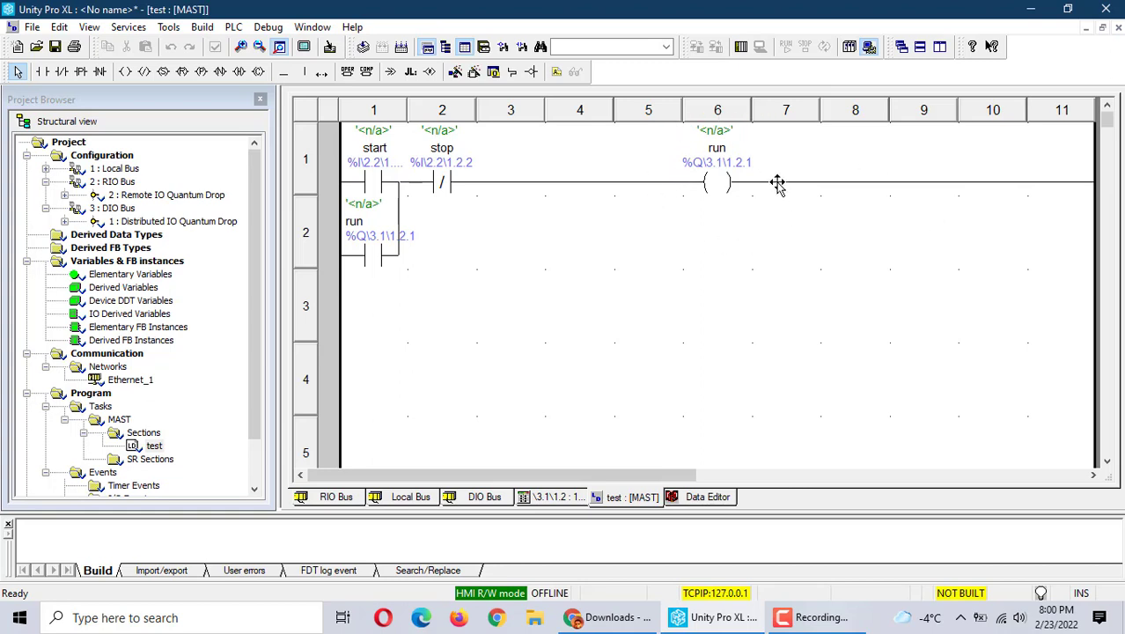
# Analyze the project and rebuild all of it.
pyautogui.click(202, 26)
pyautogui.click(215, 61)
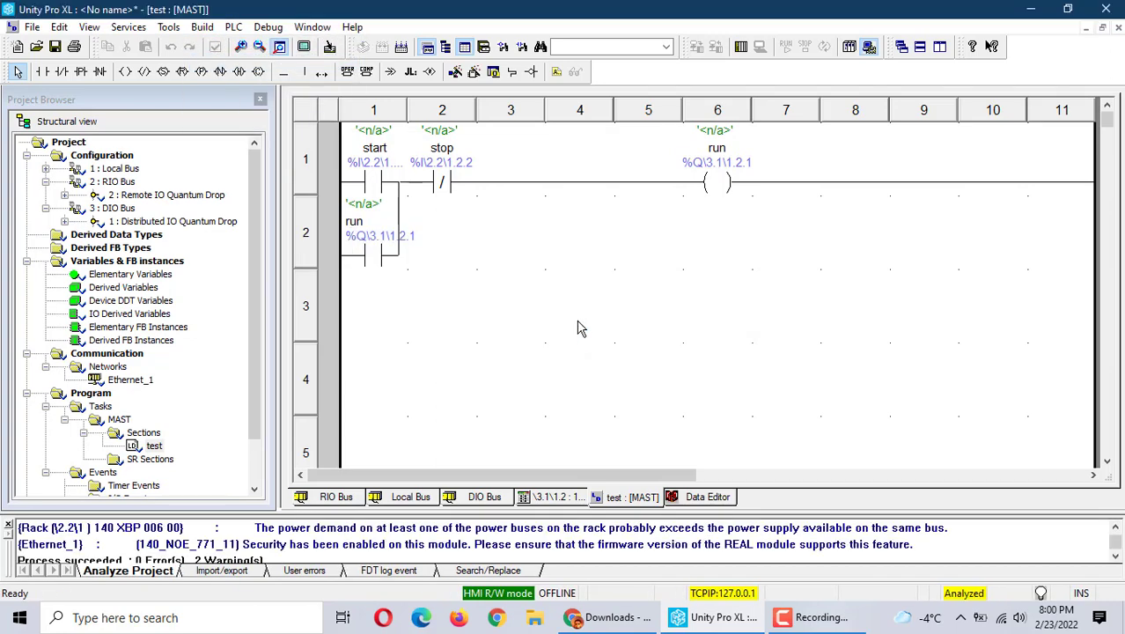
pyautogui.click(168, 27)
pyautogui.moveTo(201, 26)
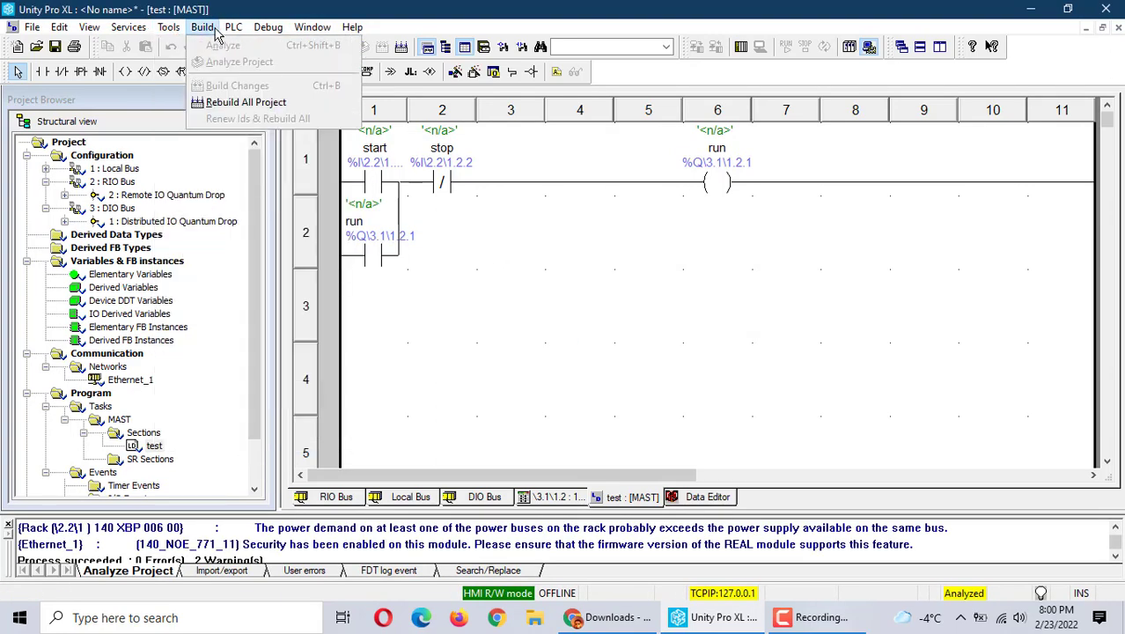
pyautogui.click(239, 102)
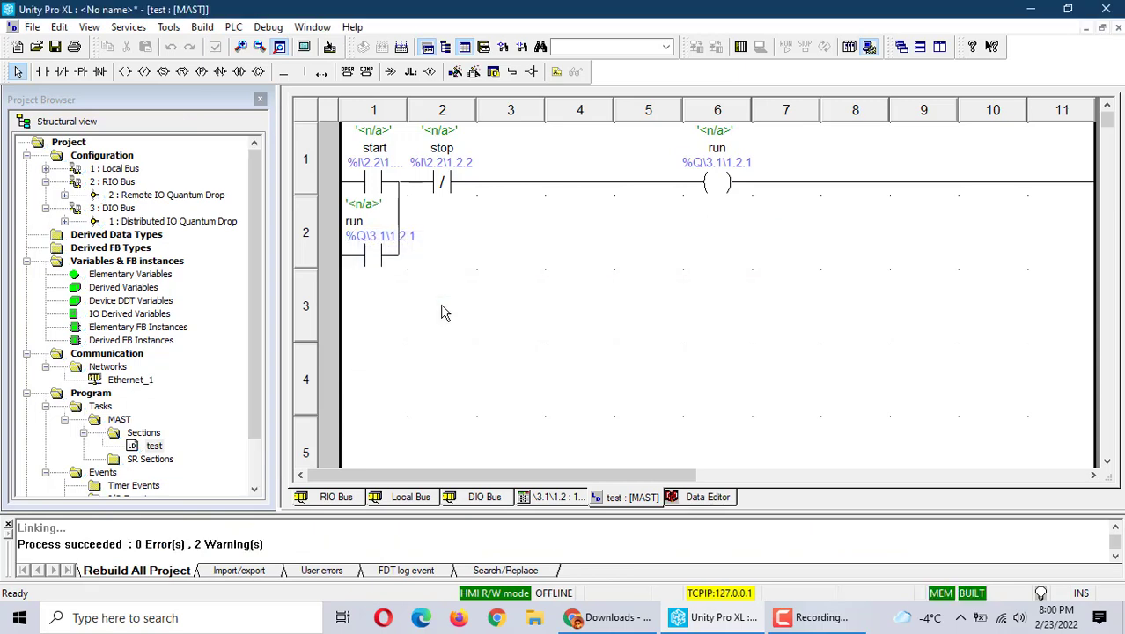
# Set the PLC to Simulation Mode and connect to it.
pyautogui.click(233, 27)
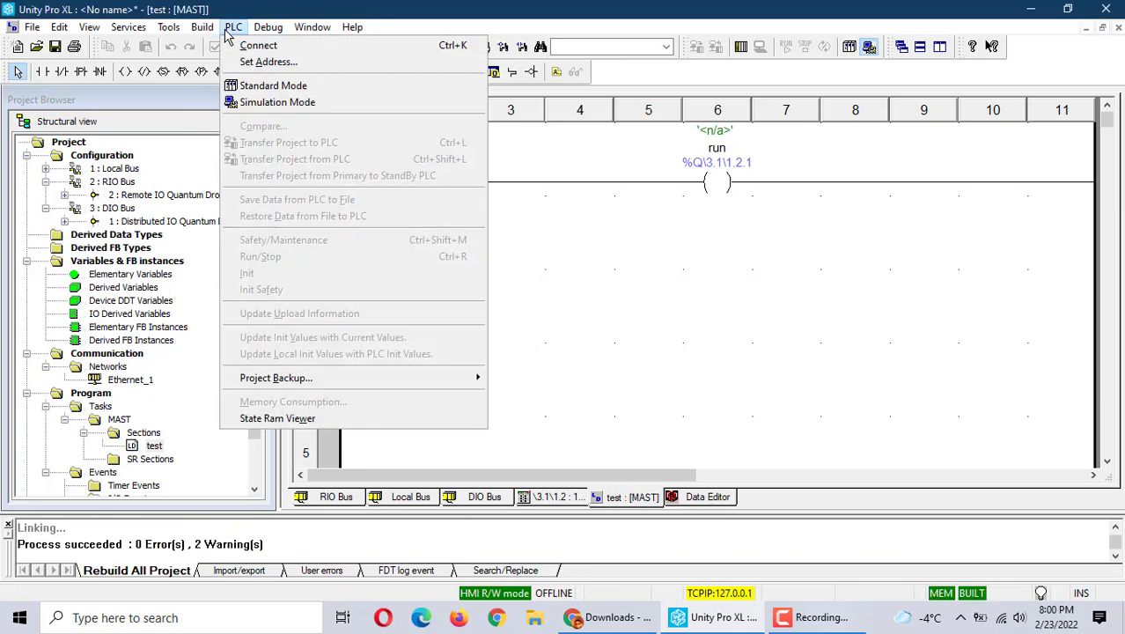
pyautogui.click(272, 104)
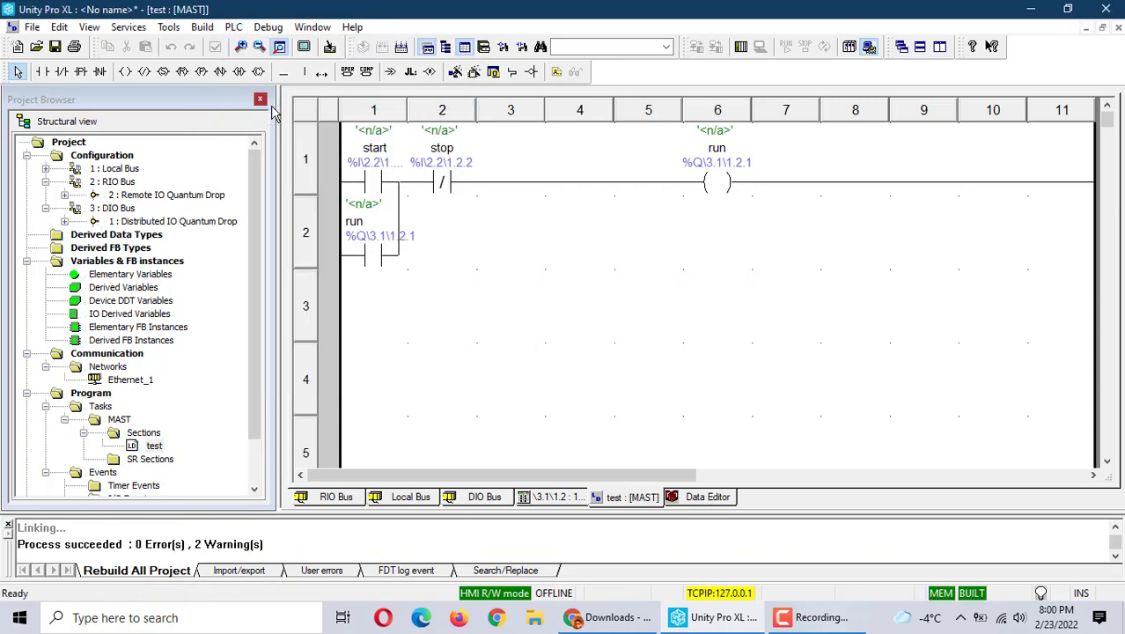
pyautogui.click(233, 27)
pyautogui.click(264, 41)
# Transfer the project to the PLC with PLC Run after Transfer enabled, accepting the stop of the existing project and the run of the new one.
pyautogui.click(233, 29)
pyautogui.click(281, 143)
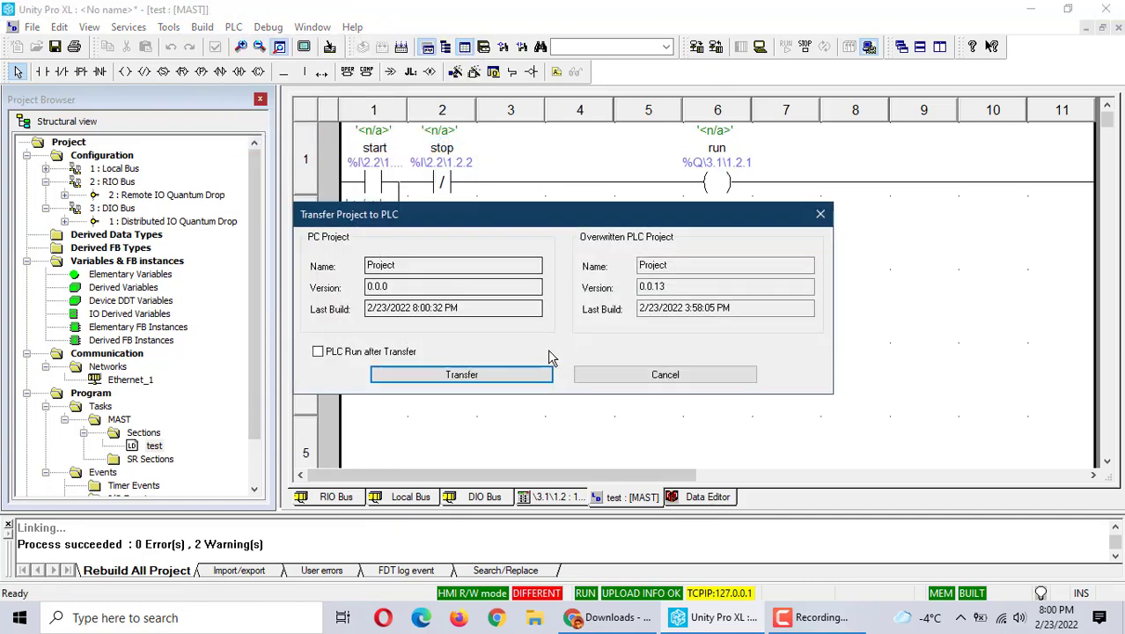
pyautogui.click(318, 351)
pyautogui.click(428, 375)
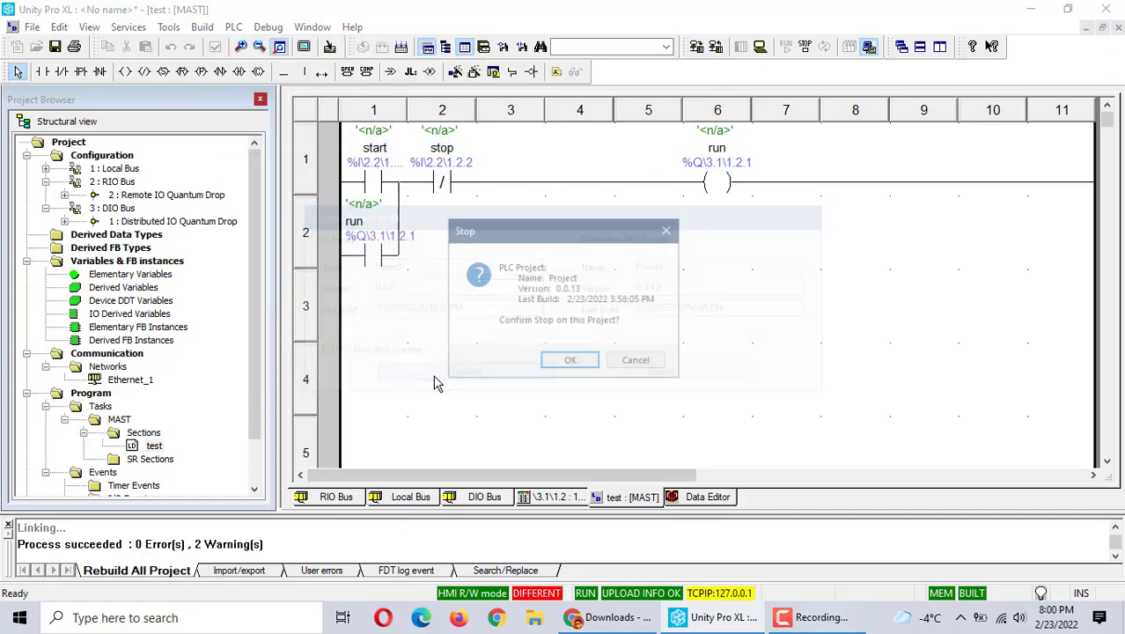
pyautogui.click(570, 363)
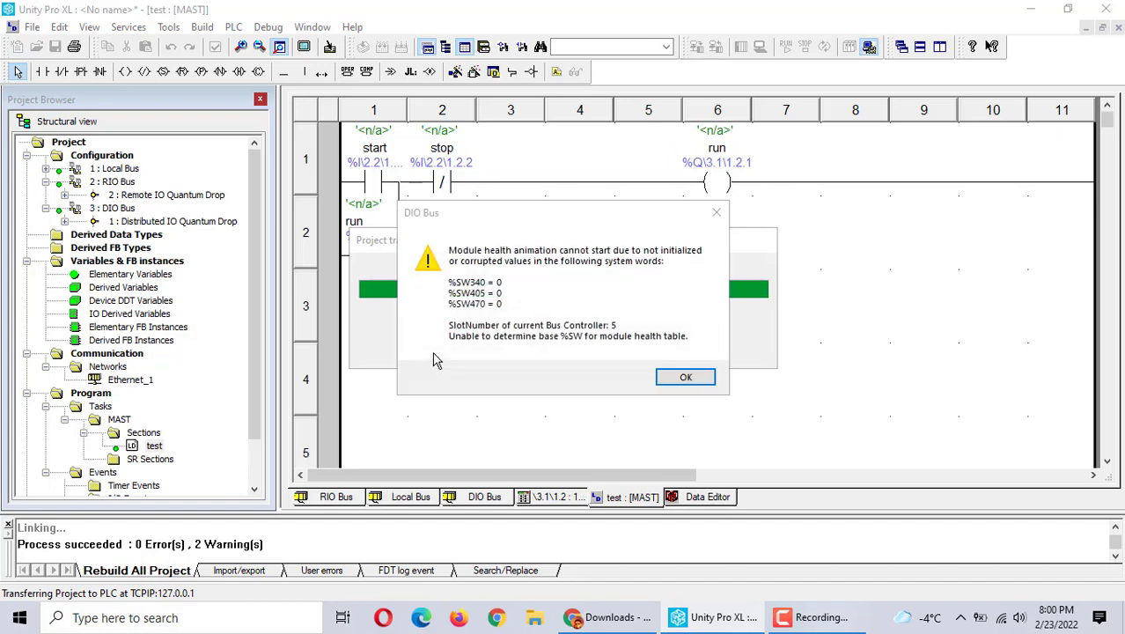
pyautogui.click(670, 380)
pyautogui.click(639, 346)
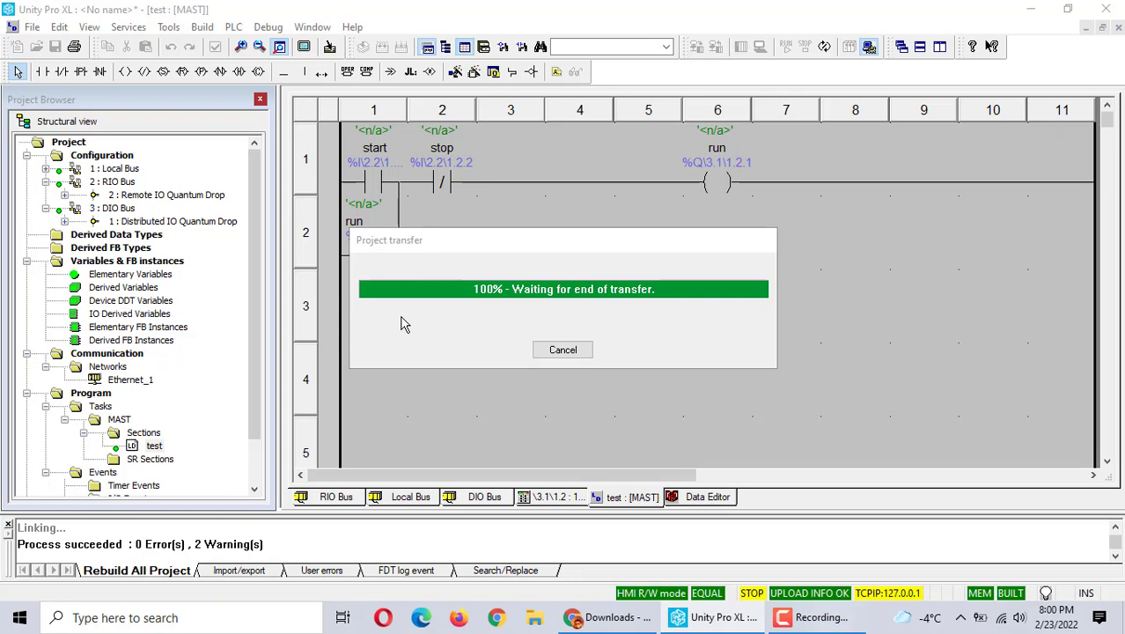
pyautogui.click(590, 366)
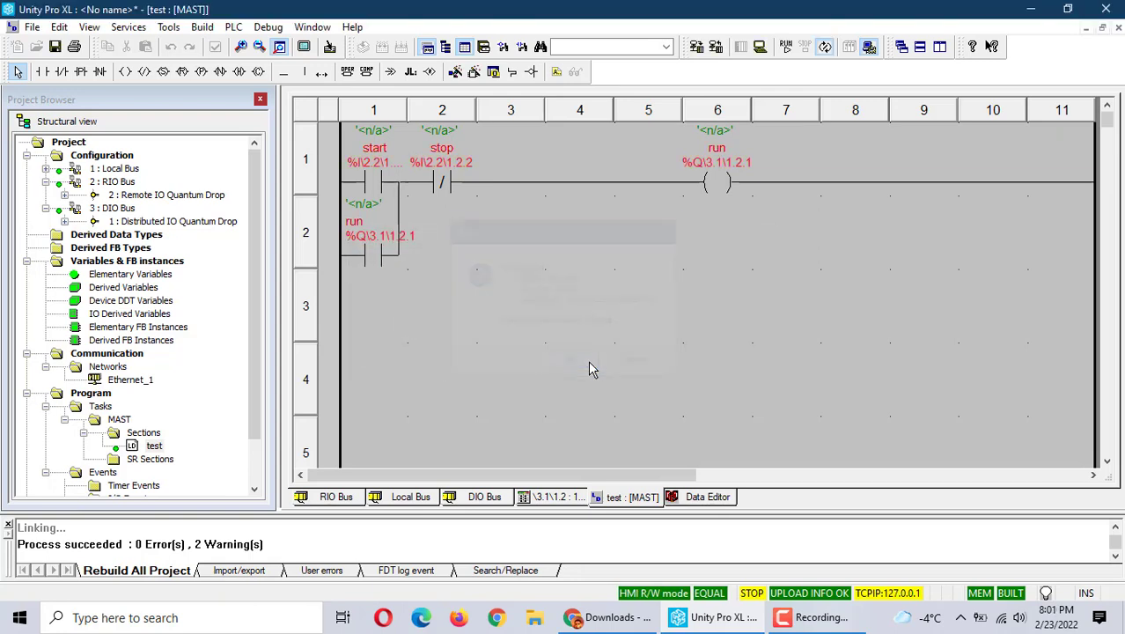
# Force the start contact in rung 1 to 1 to test the start/stop logic.
pyautogui.rightClick(374, 185)
pyautogui.rightClick(369, 180)
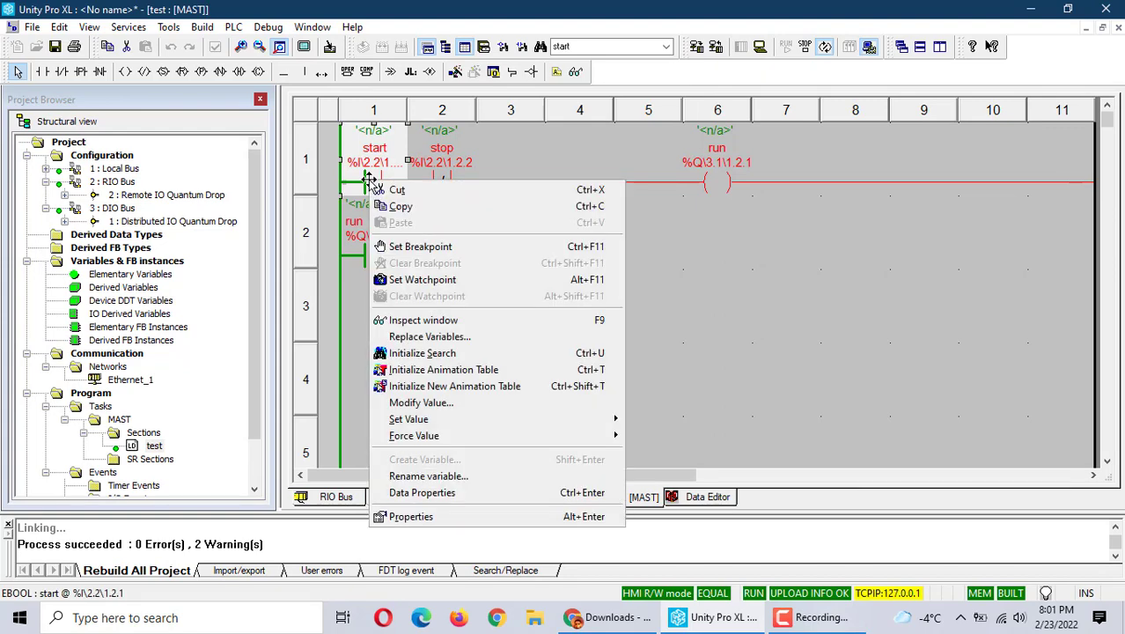
pyautogui.moveTo(518, 440)
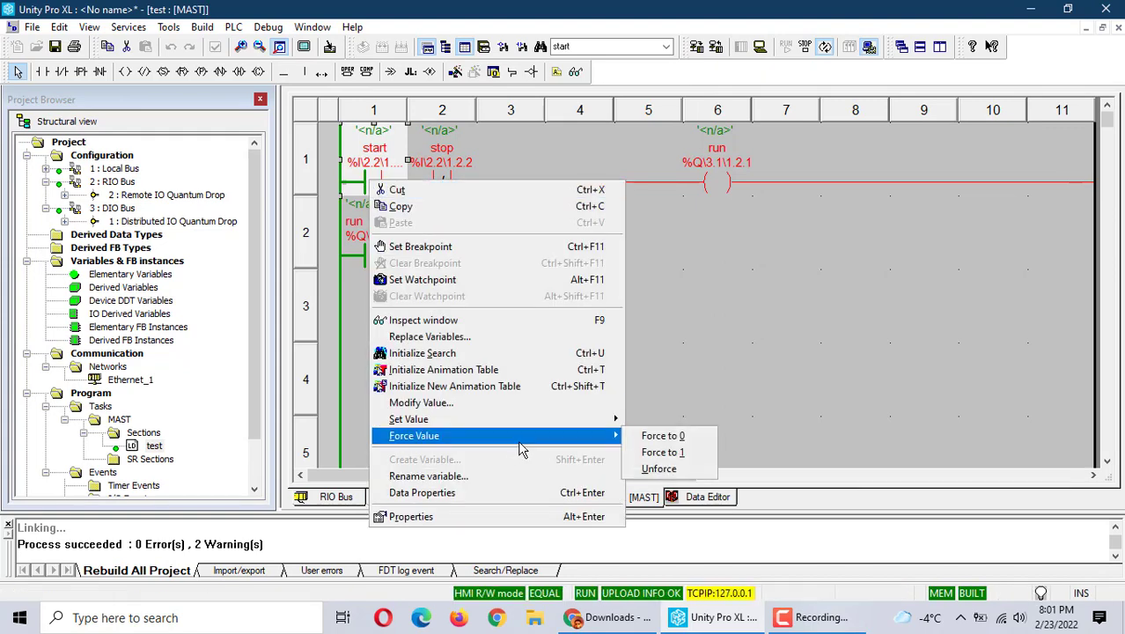
pyautogui.click(662, 451)
pyautogui.click(480, 392)
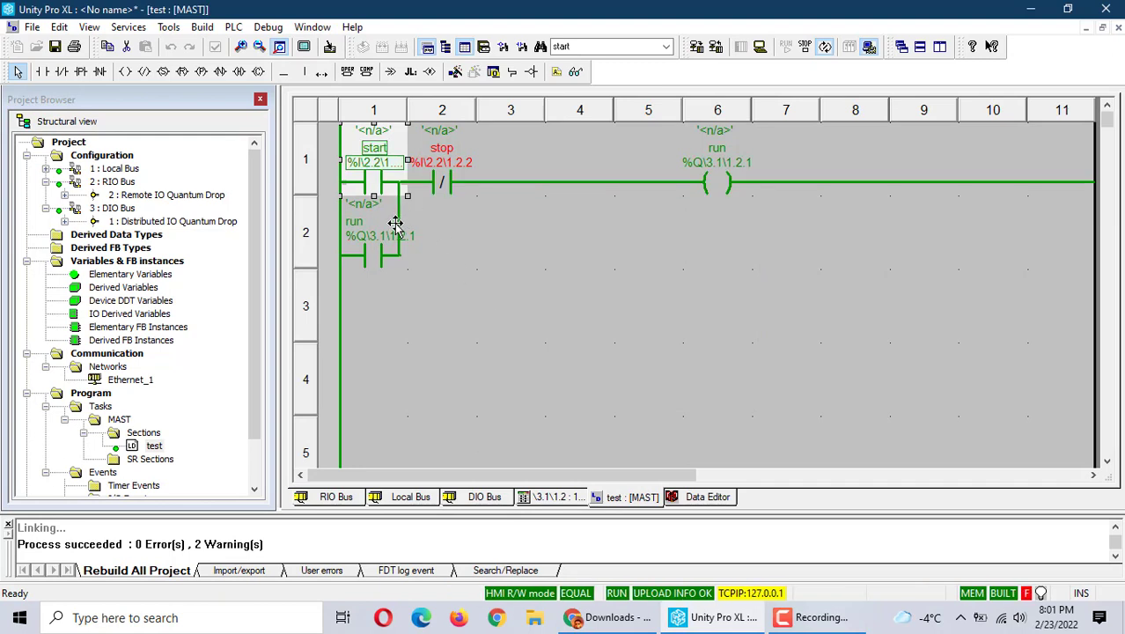
pyautogui.click(438, 194)
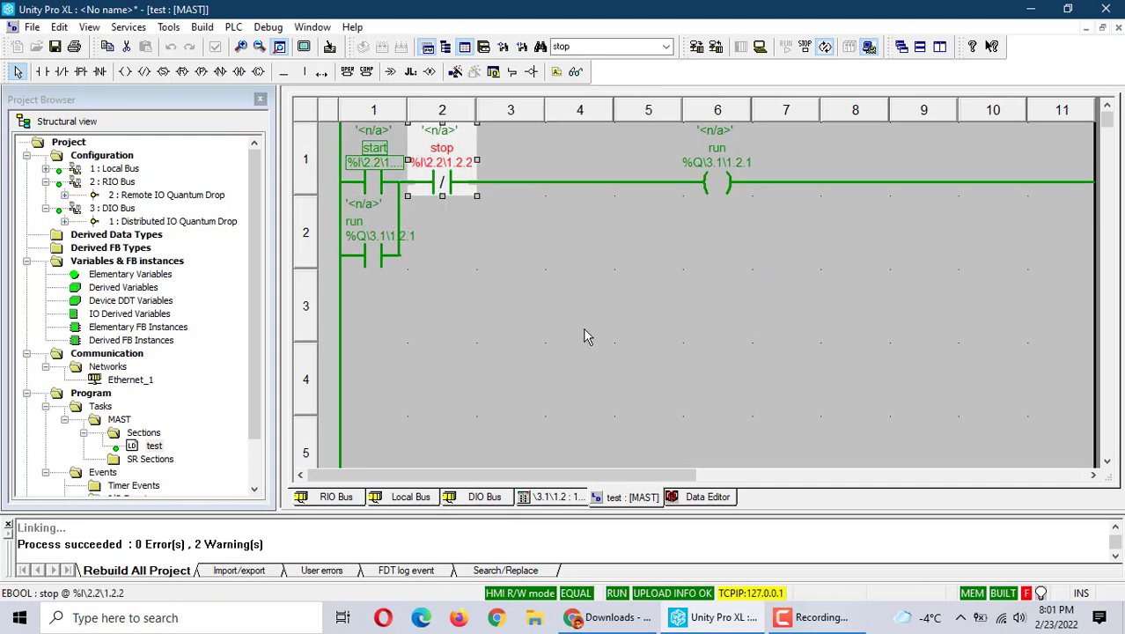
pyautogui.click(588, 334)
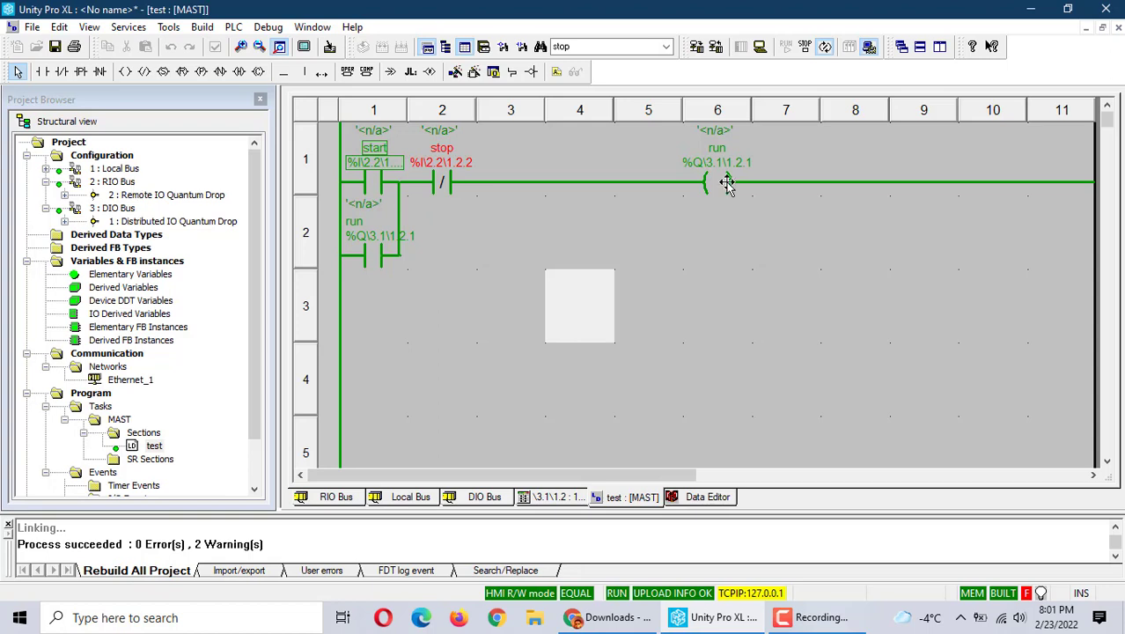